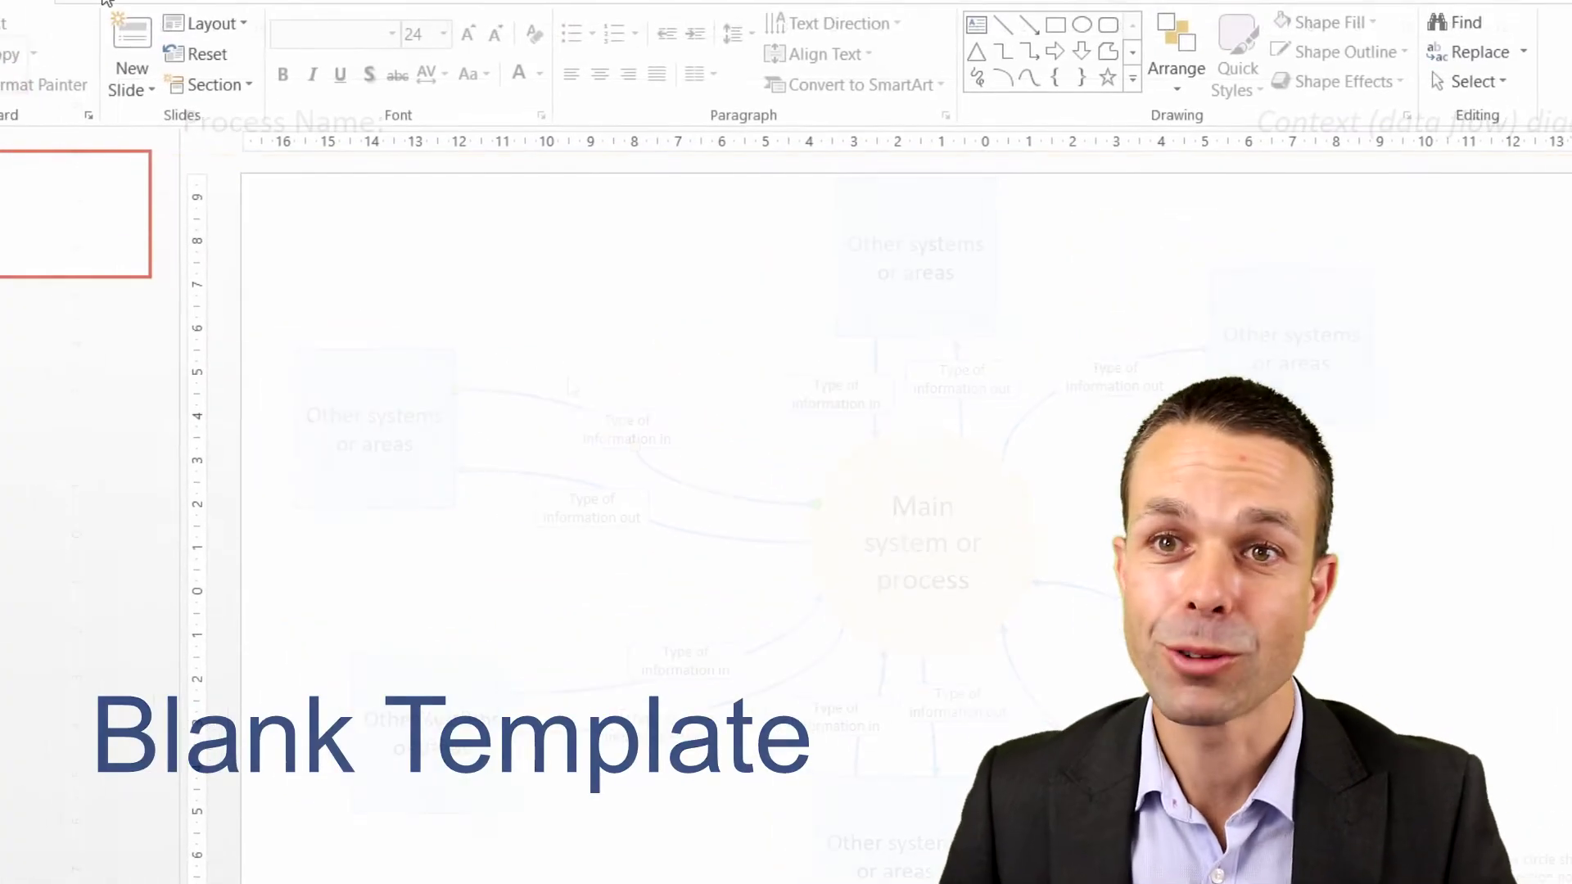
Step: Draw a circle with the Oval shape near the centre of the slide
left_click(152, 10)
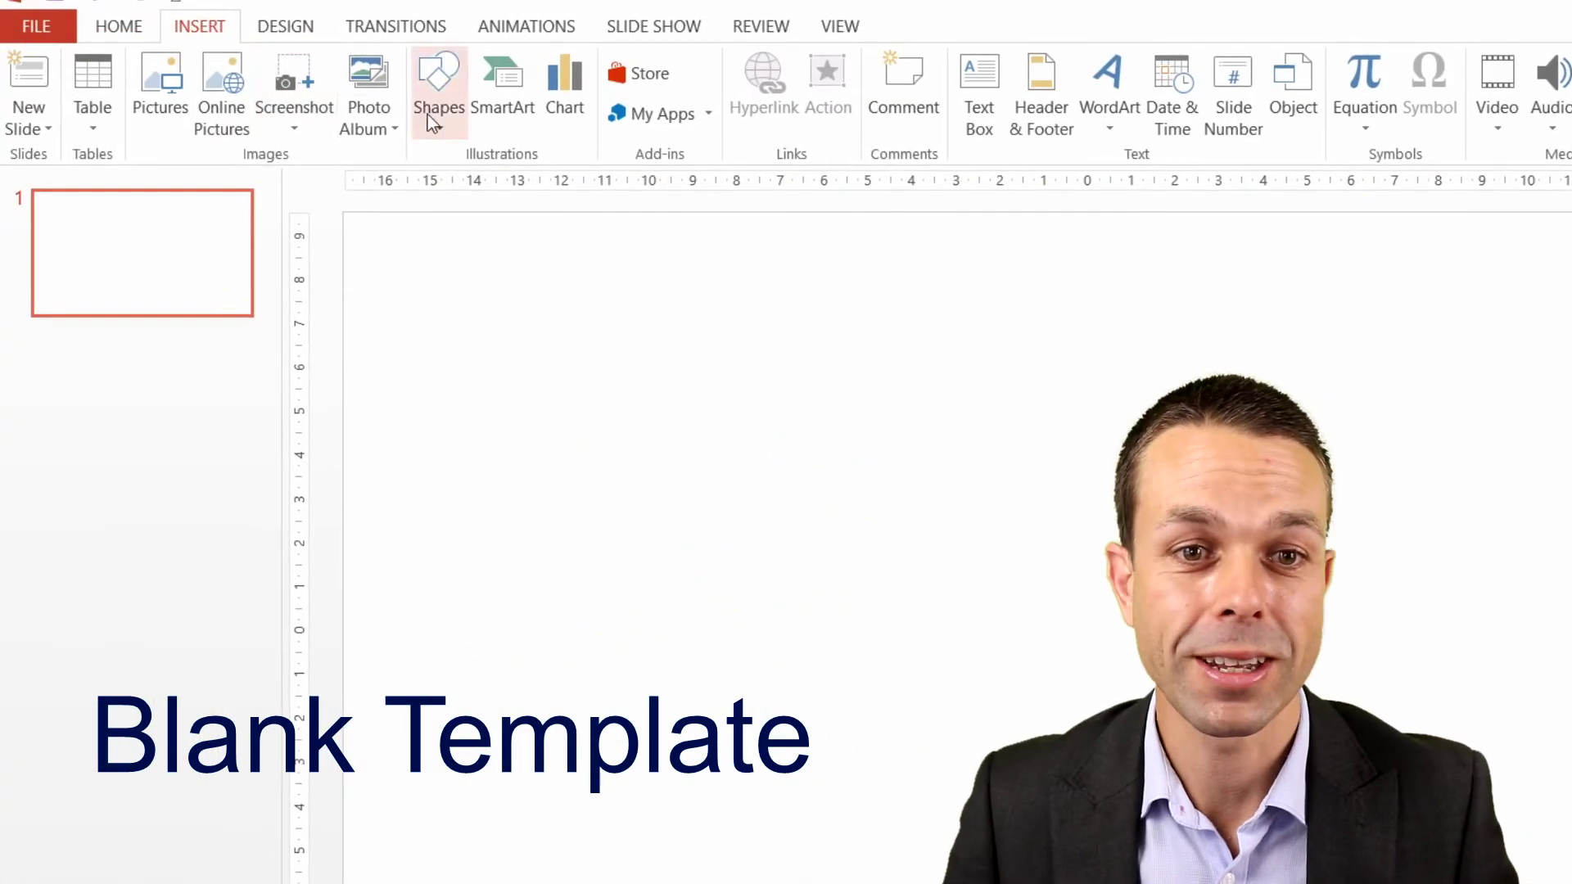
left_click(427, 114)
left_click(428, 319)
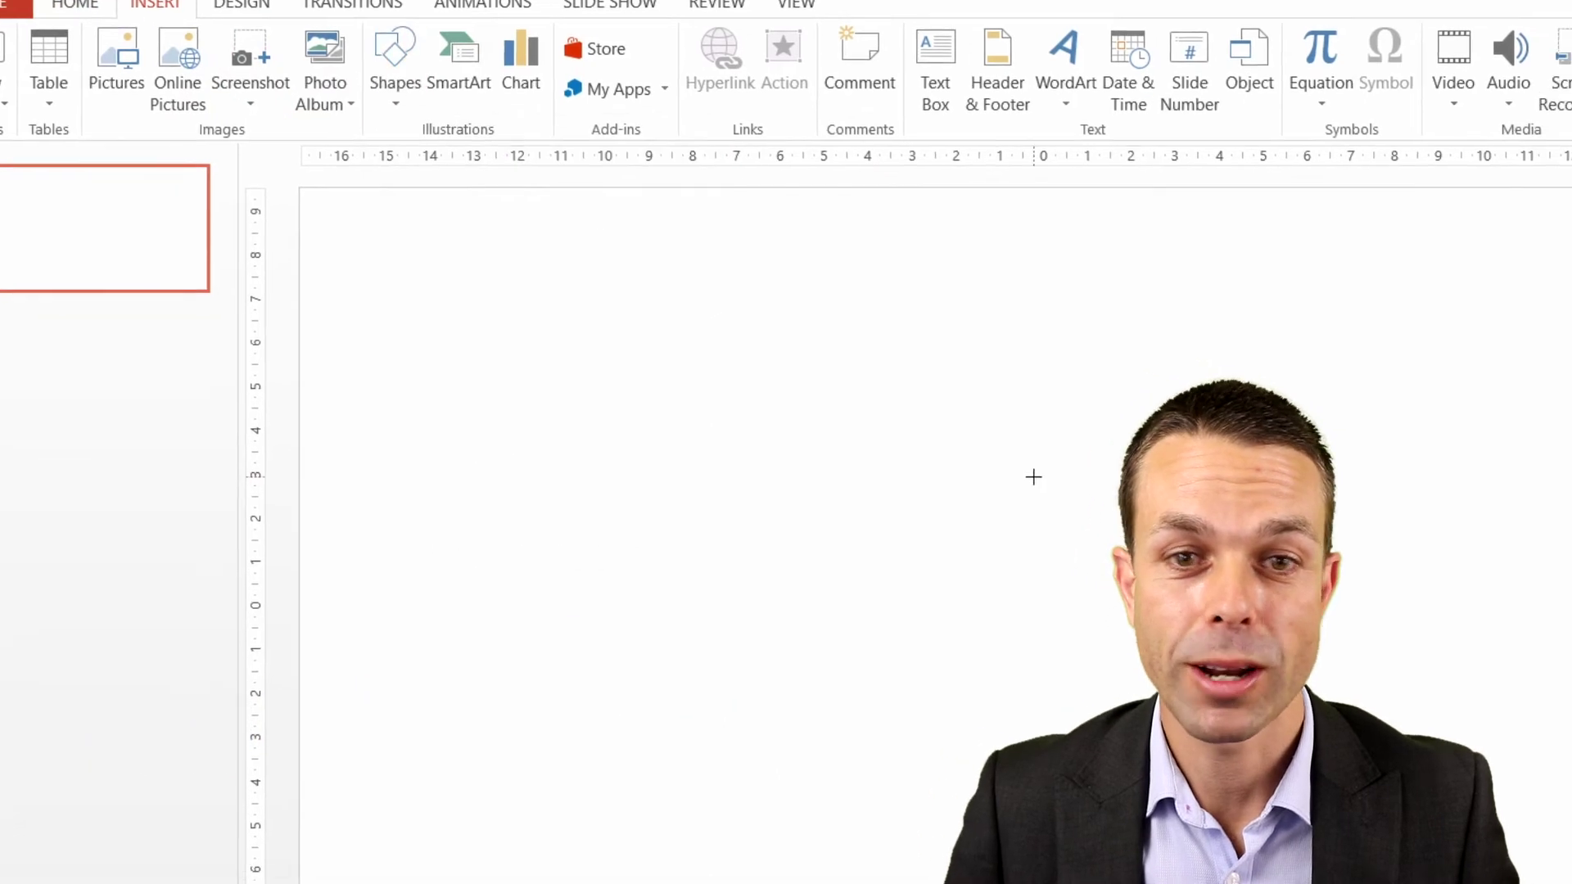
left_click_drag(890, 479, 1109, 715)
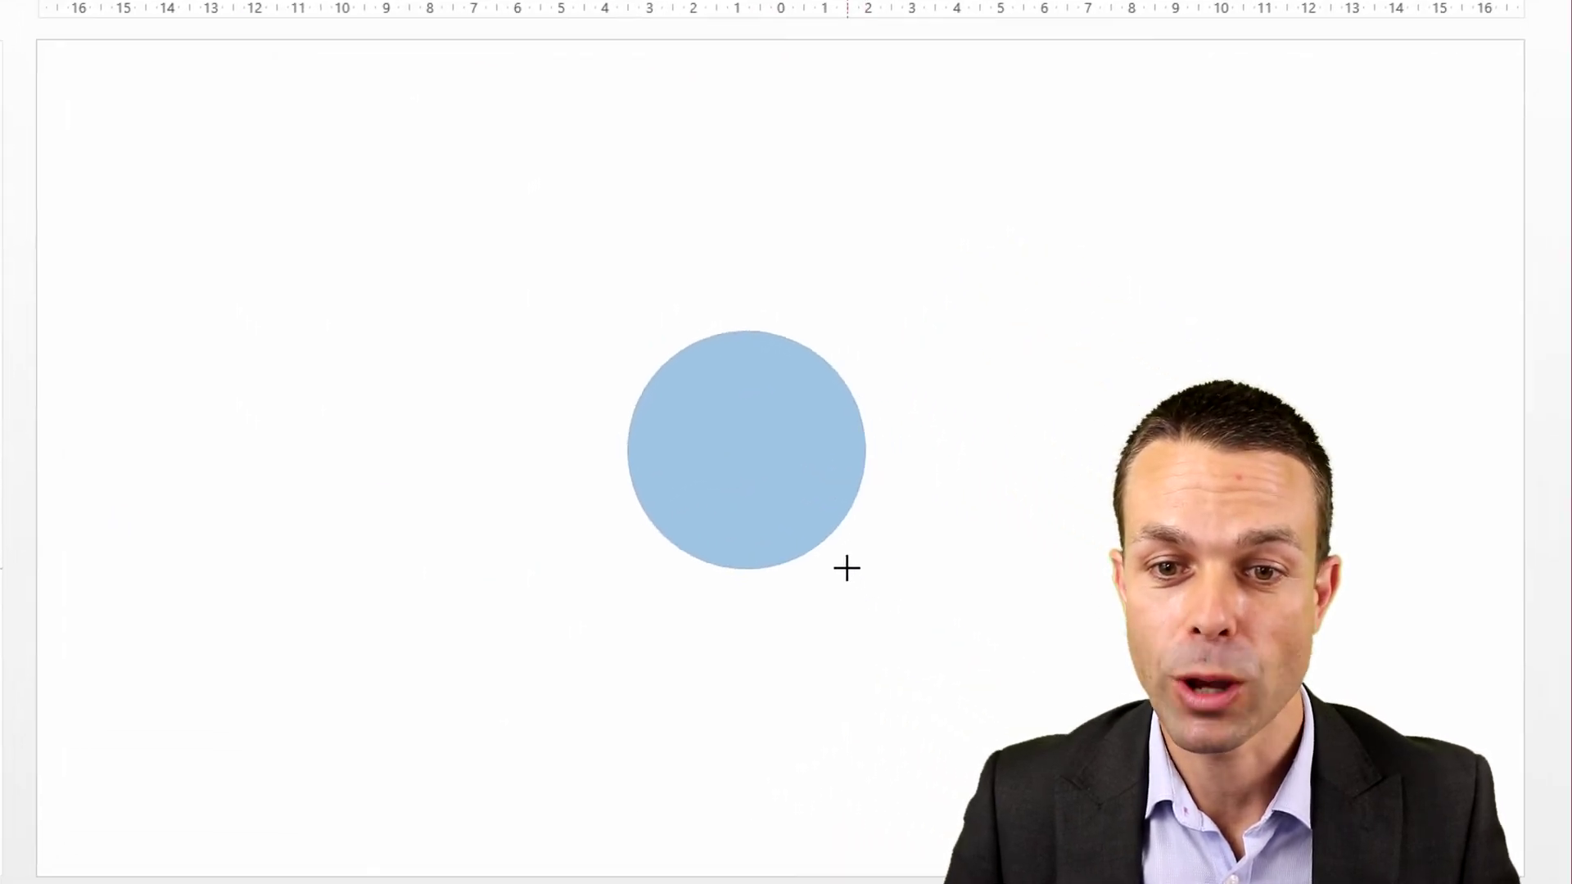
mouse_move(846, 567)
left_mouse_down()
mouse_move(837, 539)
mouse_move(865, 568)
left_mouse_up()
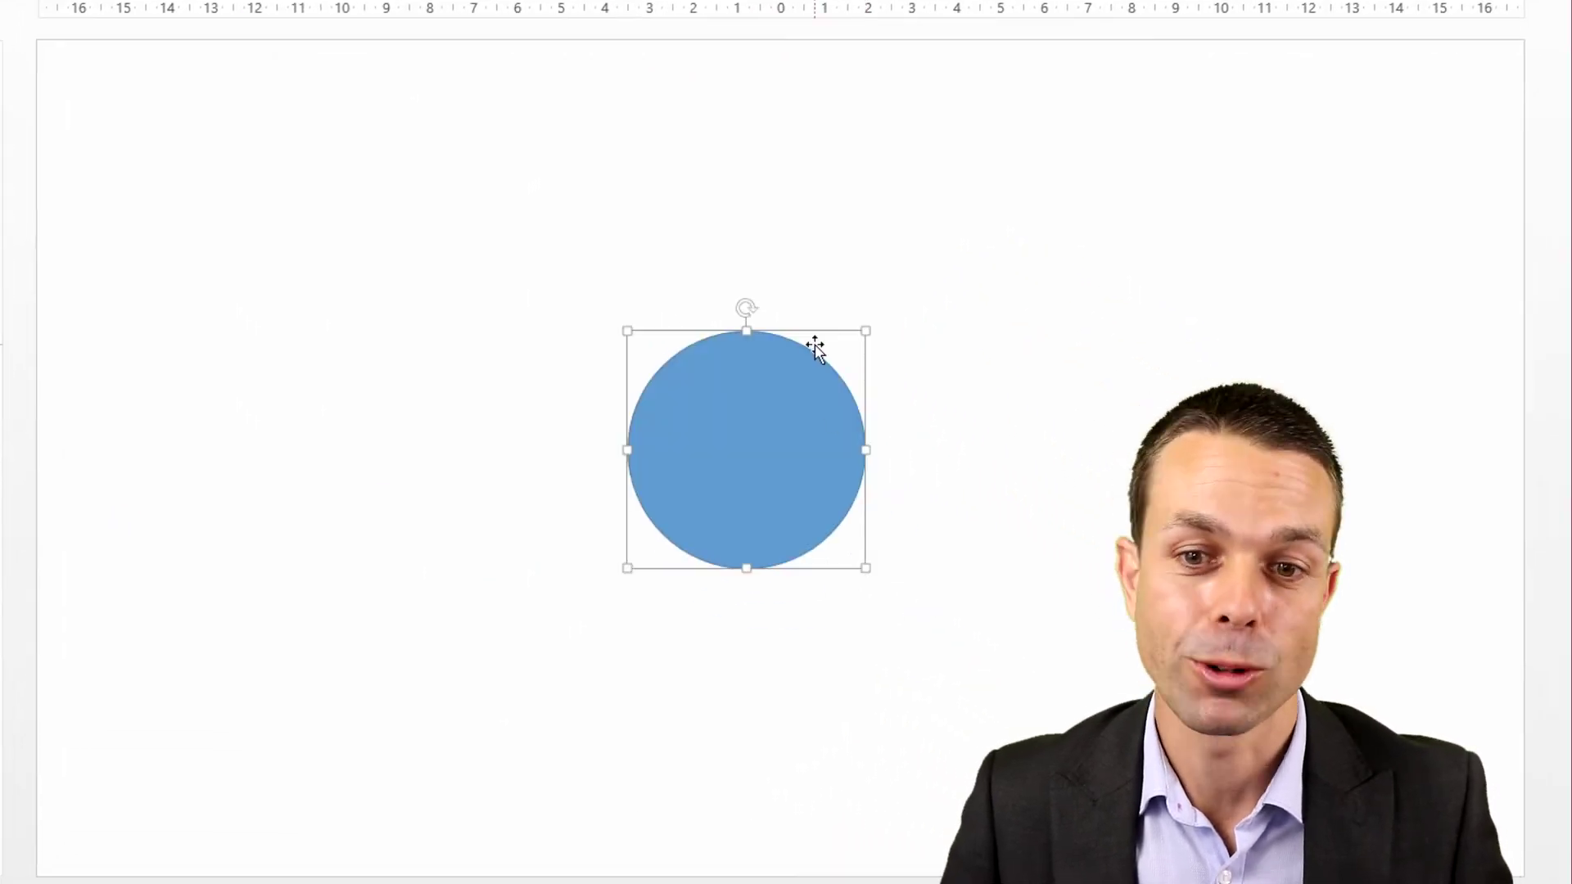
left_click_drag(813, 329, 806, 317)
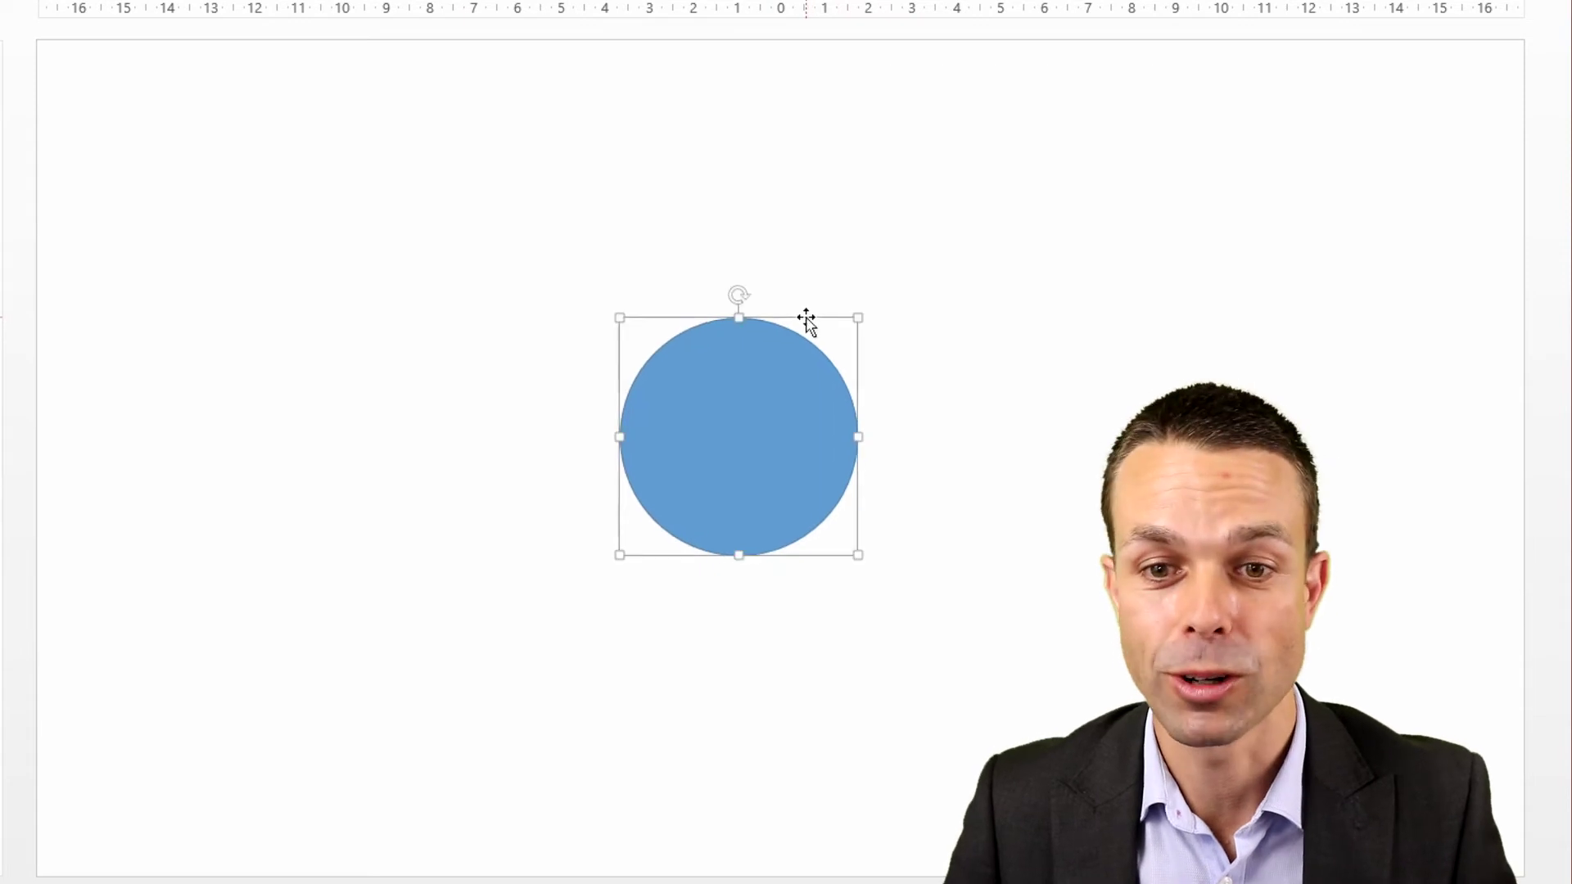
Step: Fill the circle with a light yellow theme colour
right_click(808, 318)
left_click(887, 259)
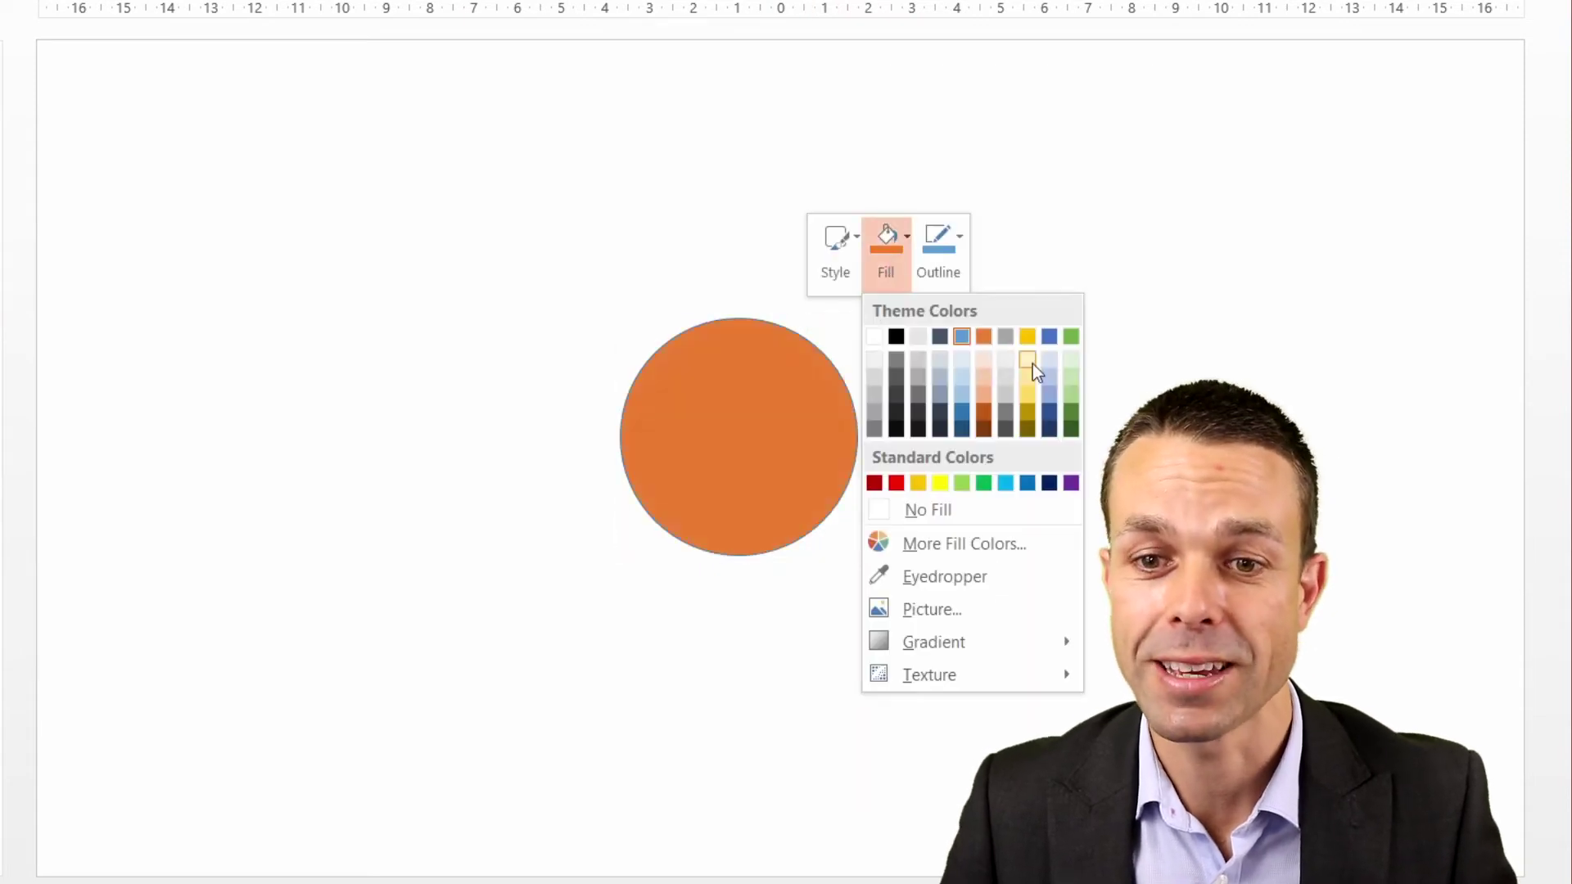
left_click(1028, 360)
right_click(700, 319)
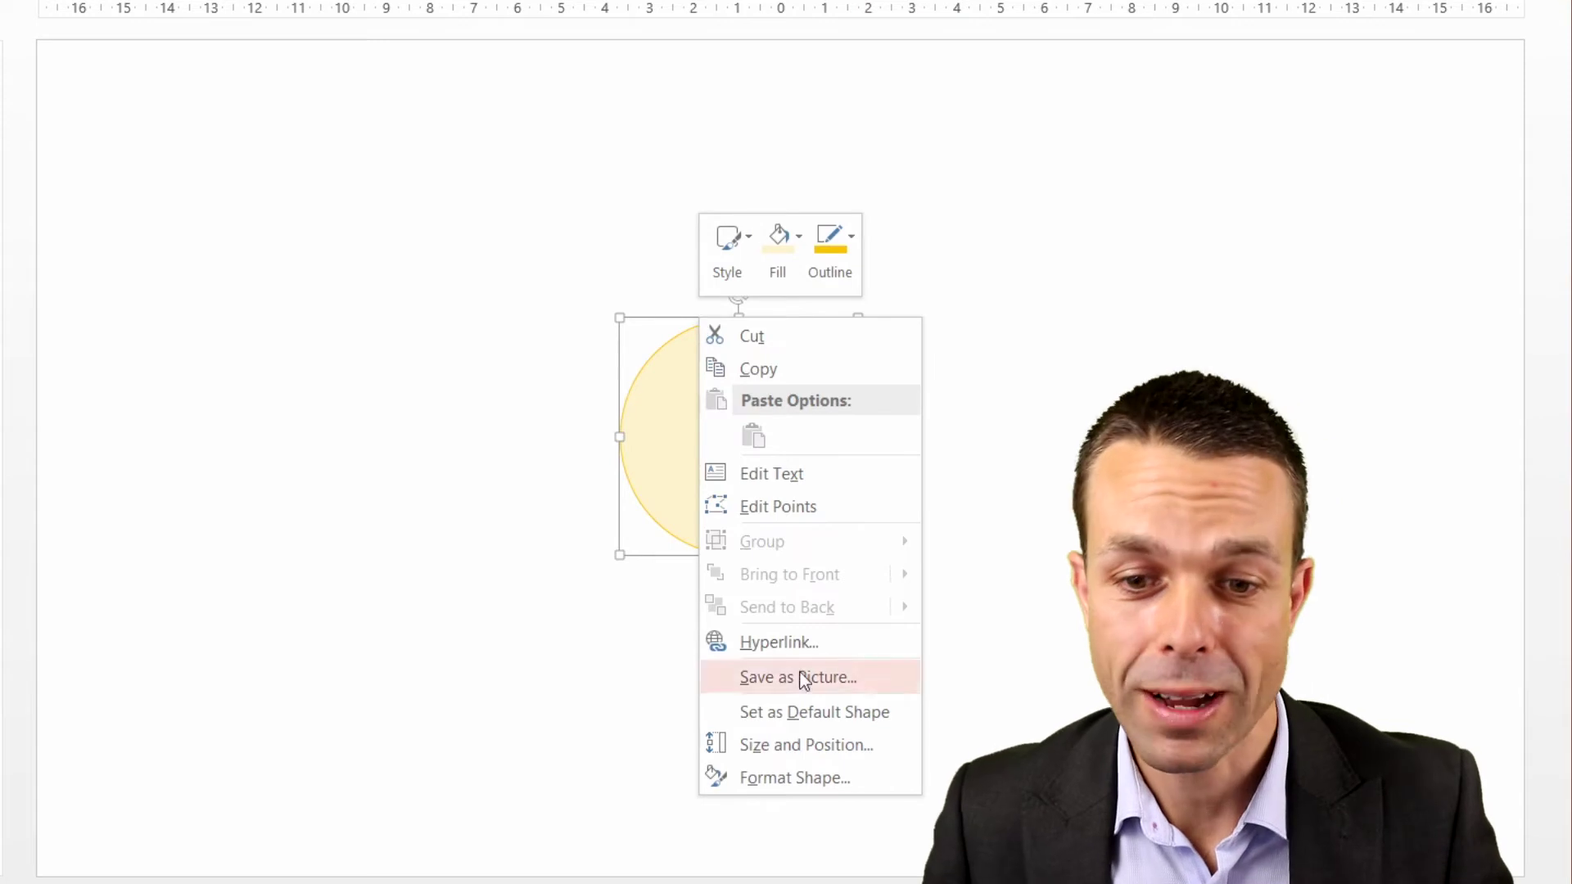
Step: In Format Shape > Text Box, set the circle's left, right, top and bottom margins to 0 cm
left_click(808, 779)
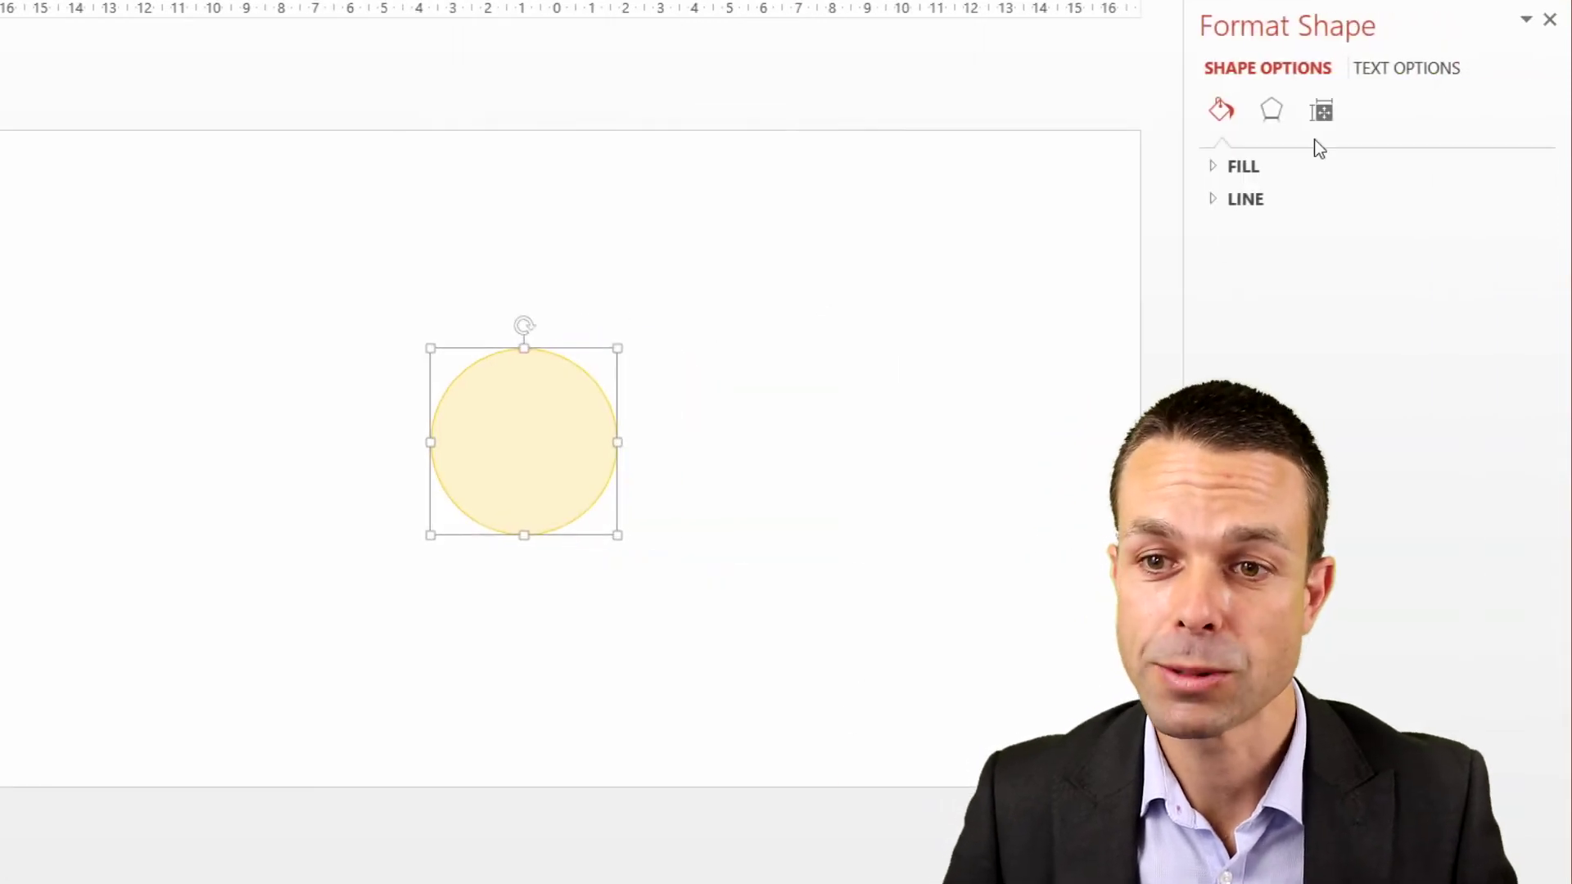
left_click(1392, 70)
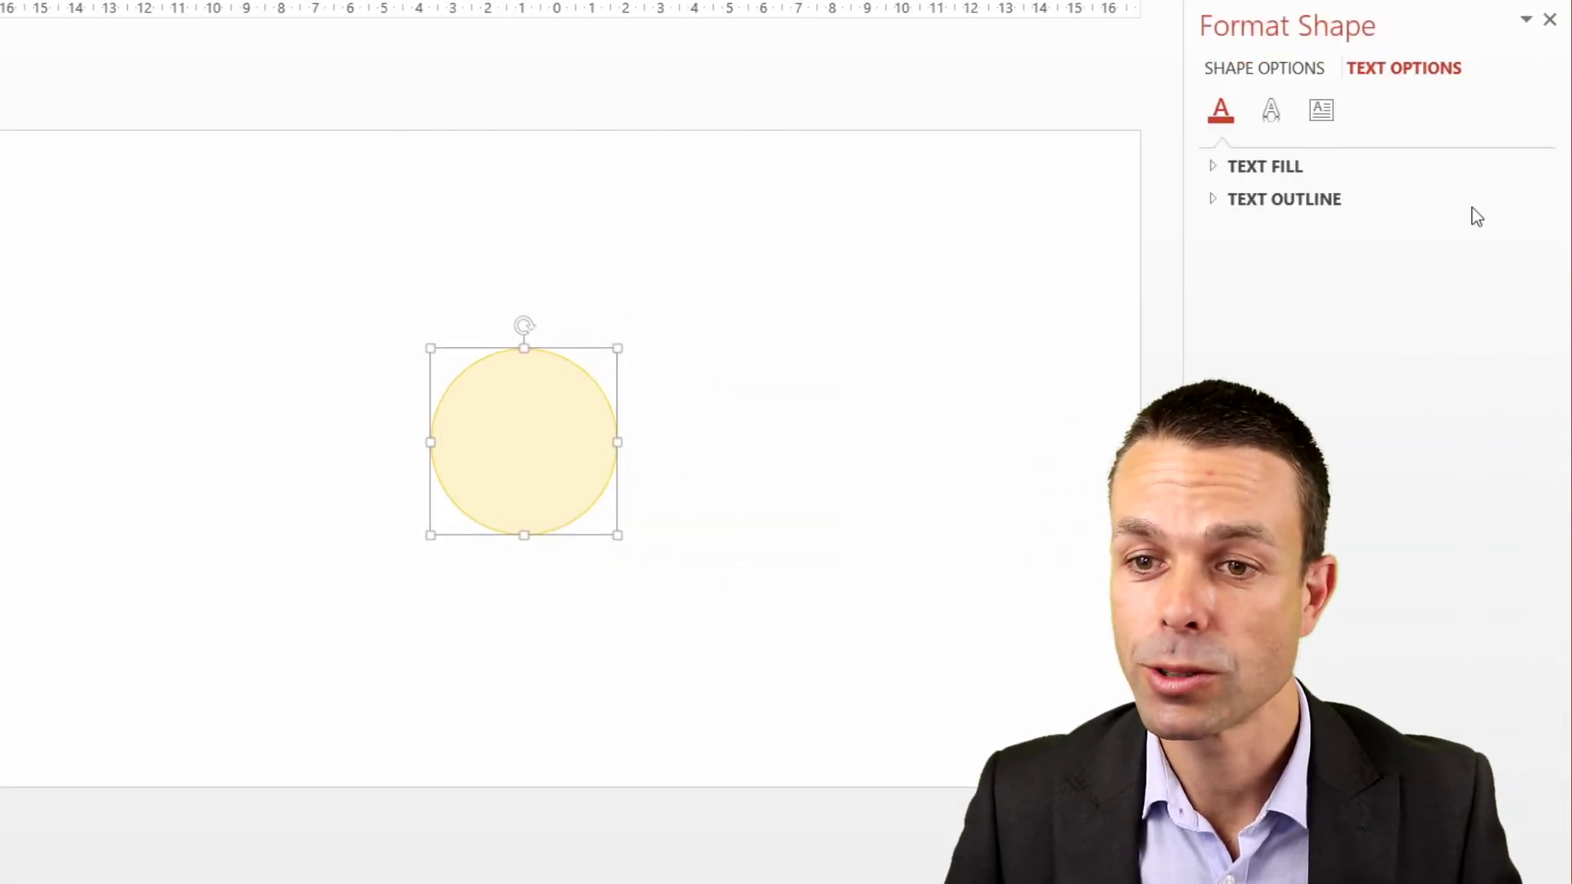
left_click(1323, 109)
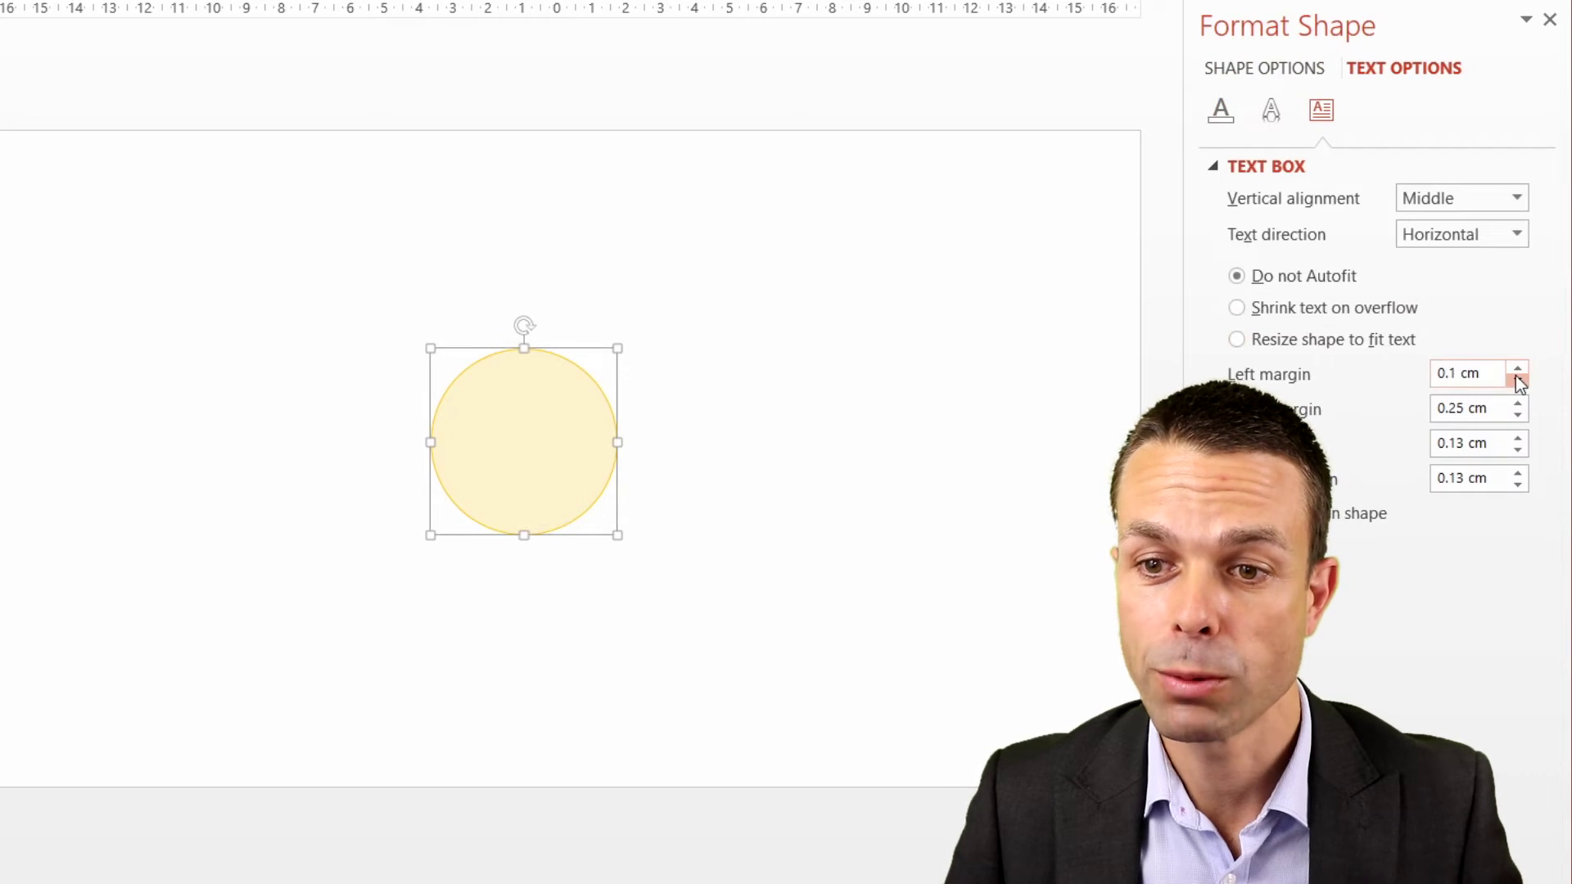
left_click(1518, 414)
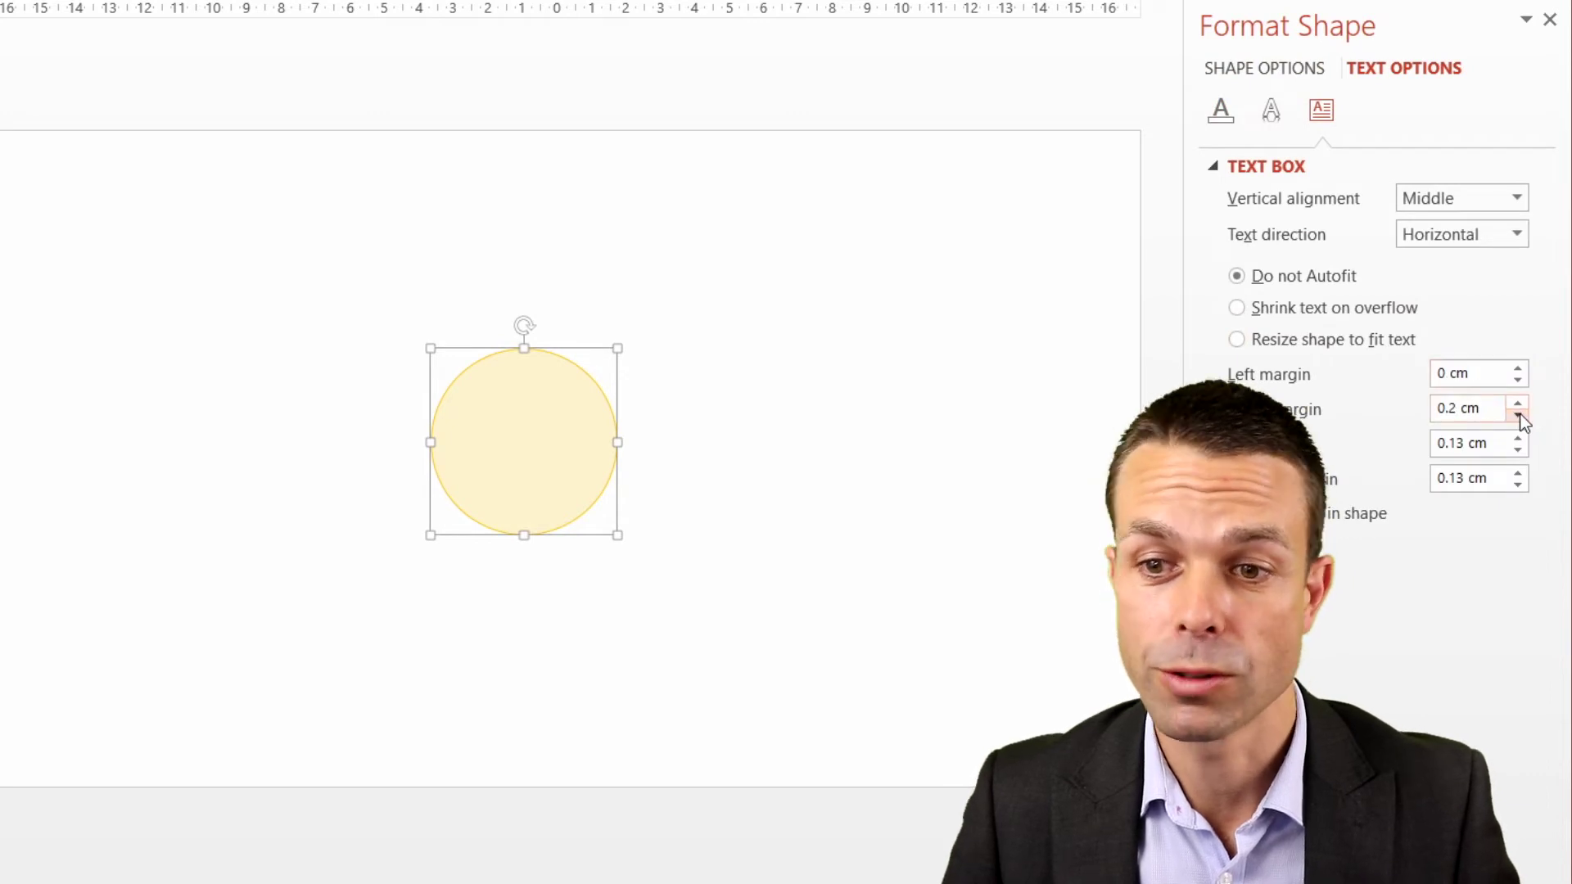
left_click(1519, 413)
left_click(1518, 413)
left_click(1518, 451)
left_click(1518, 452)
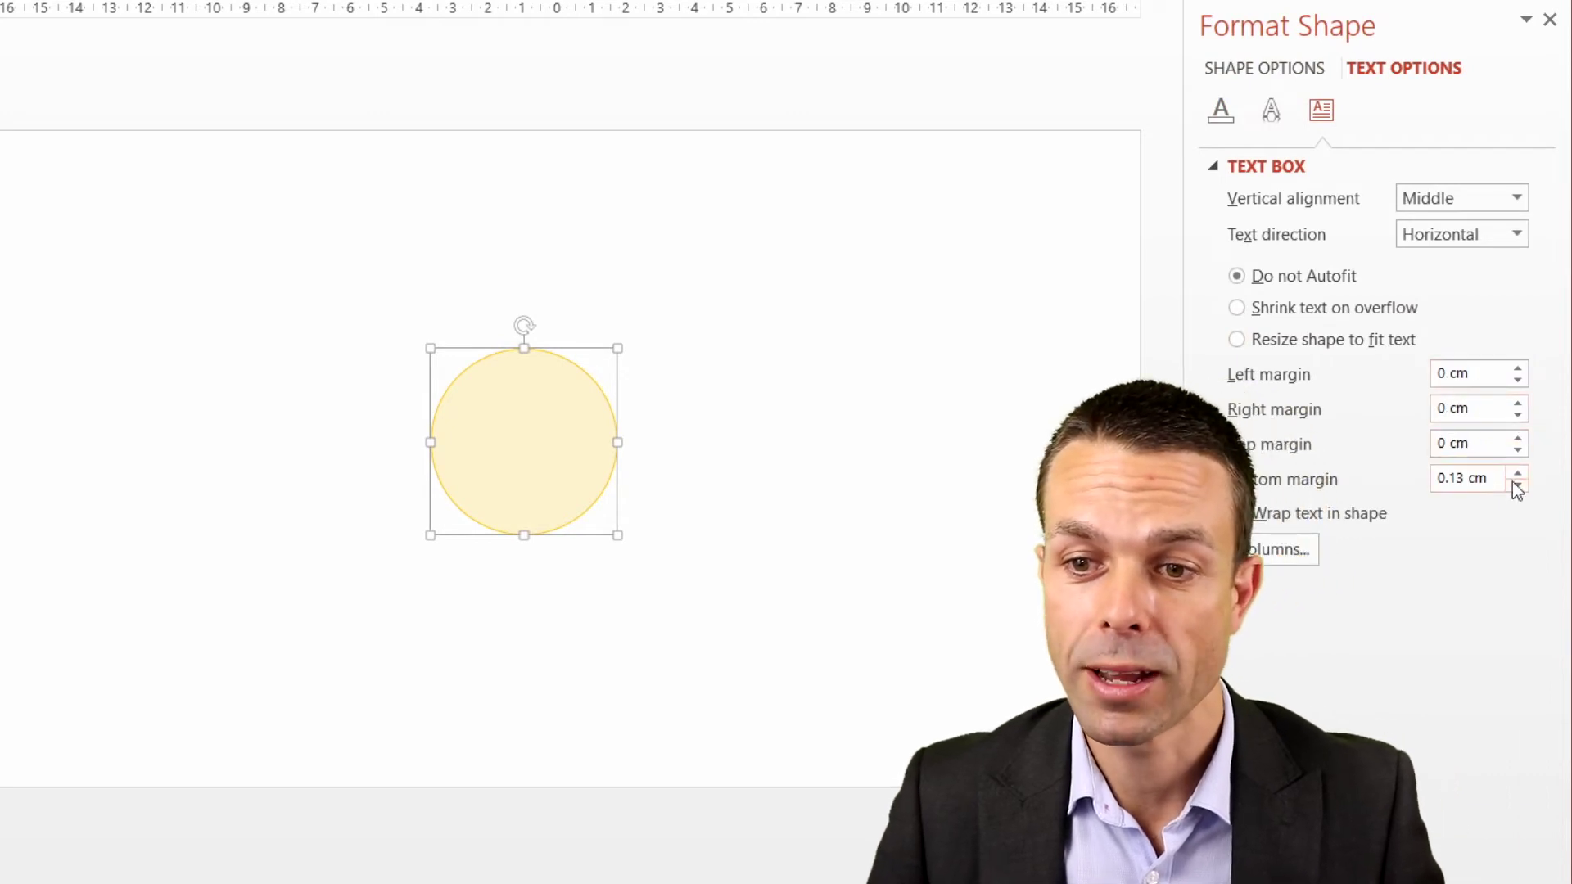
left_click(1517, 486)
left_click(1517, 486)
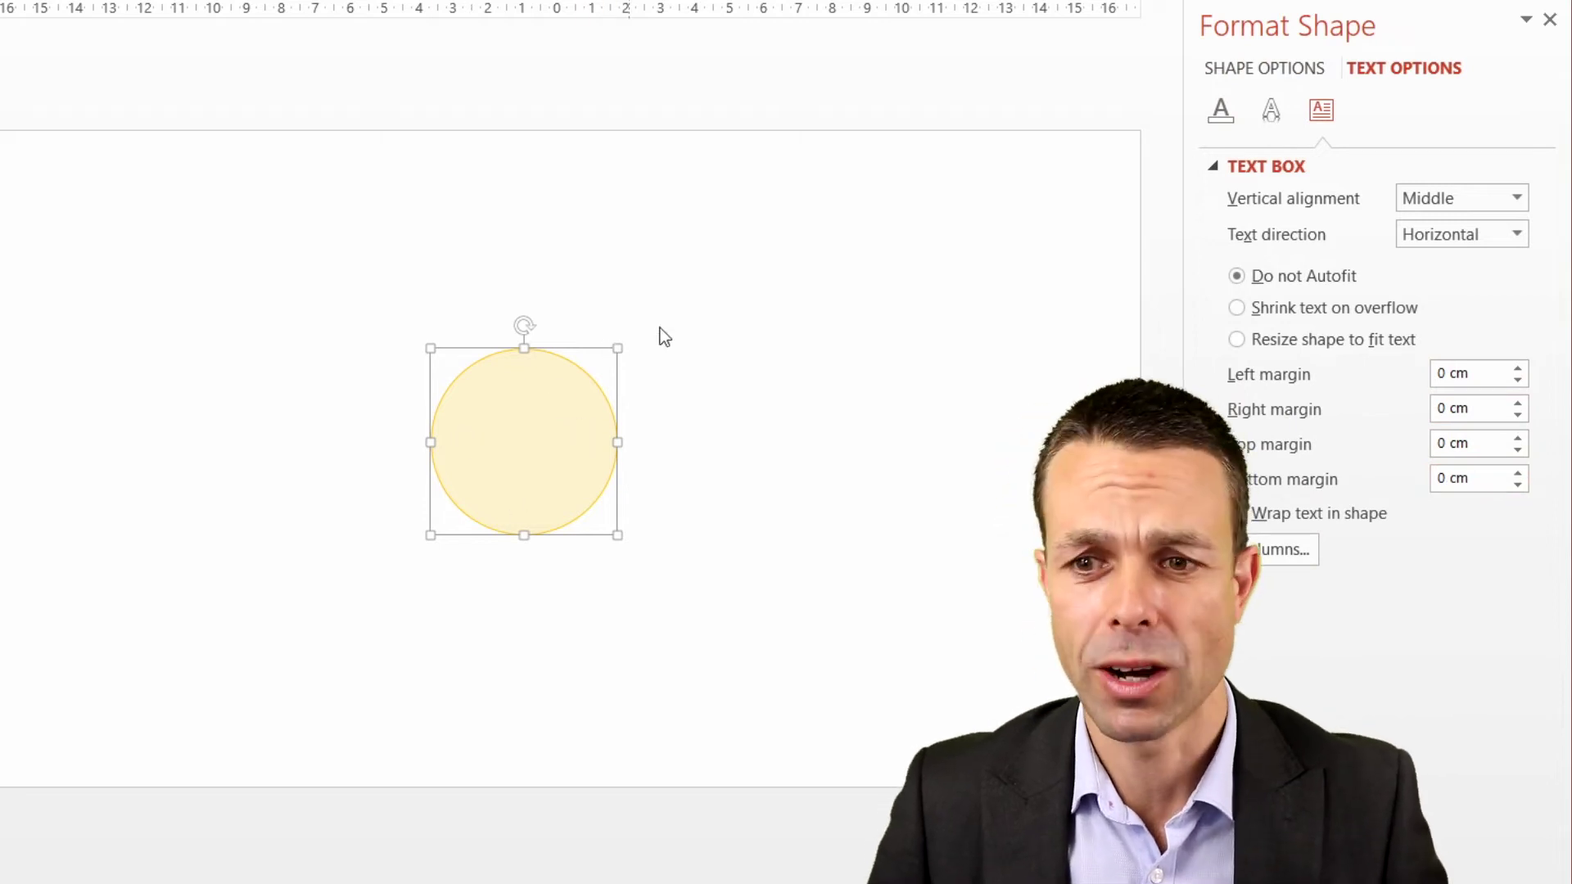
left_click(712, 327)
Step: Draw a curved arrow connector from the circle's right side toward the upper right
left_click(110, 0)
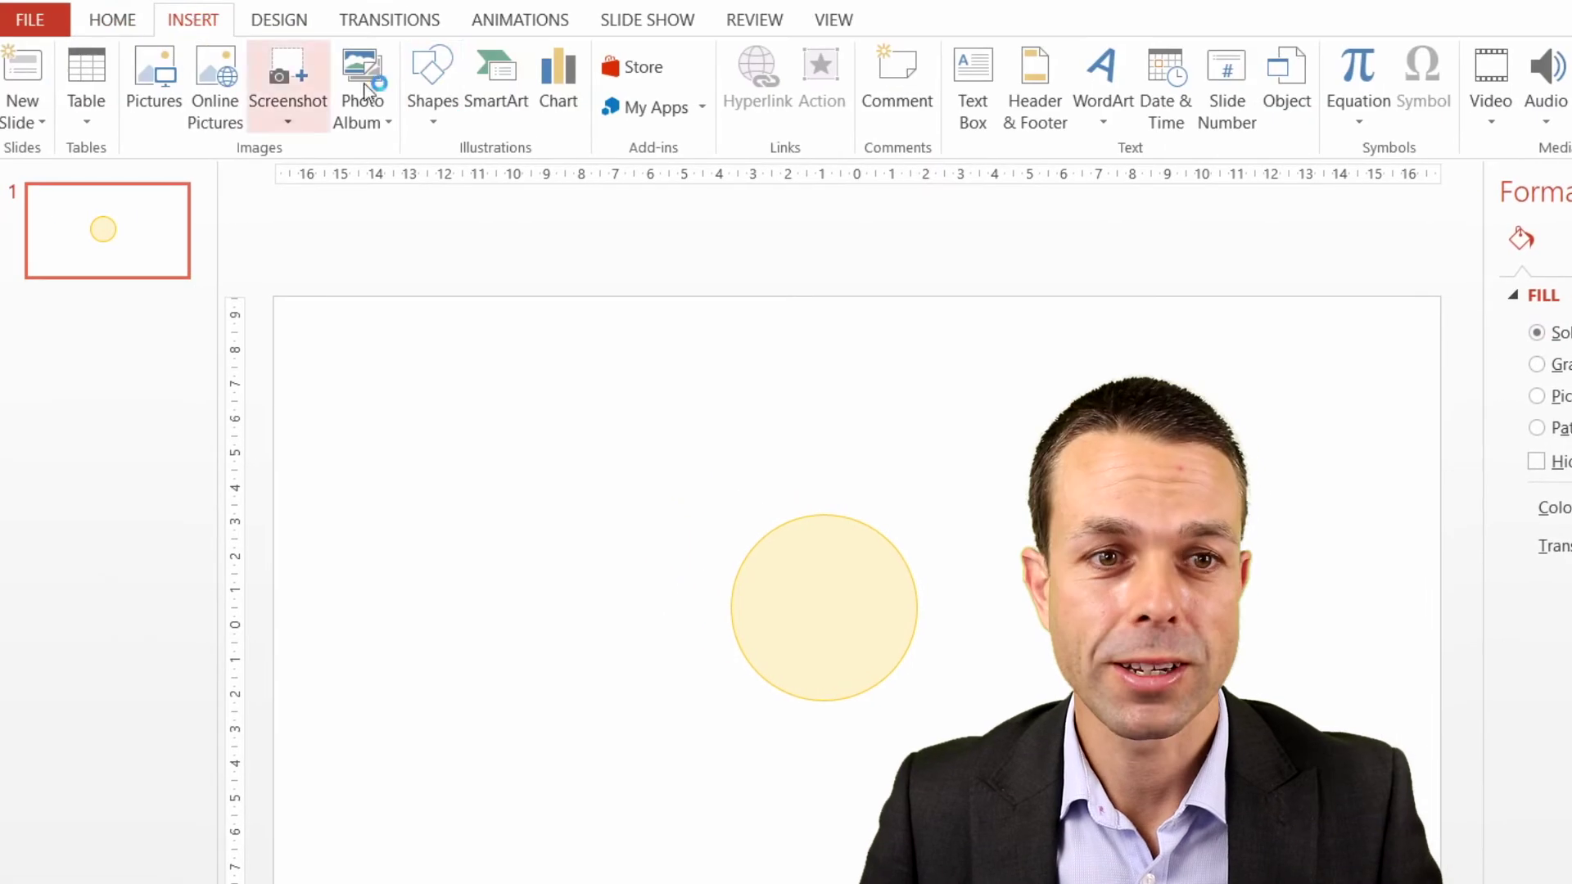
left_click(350, 57)
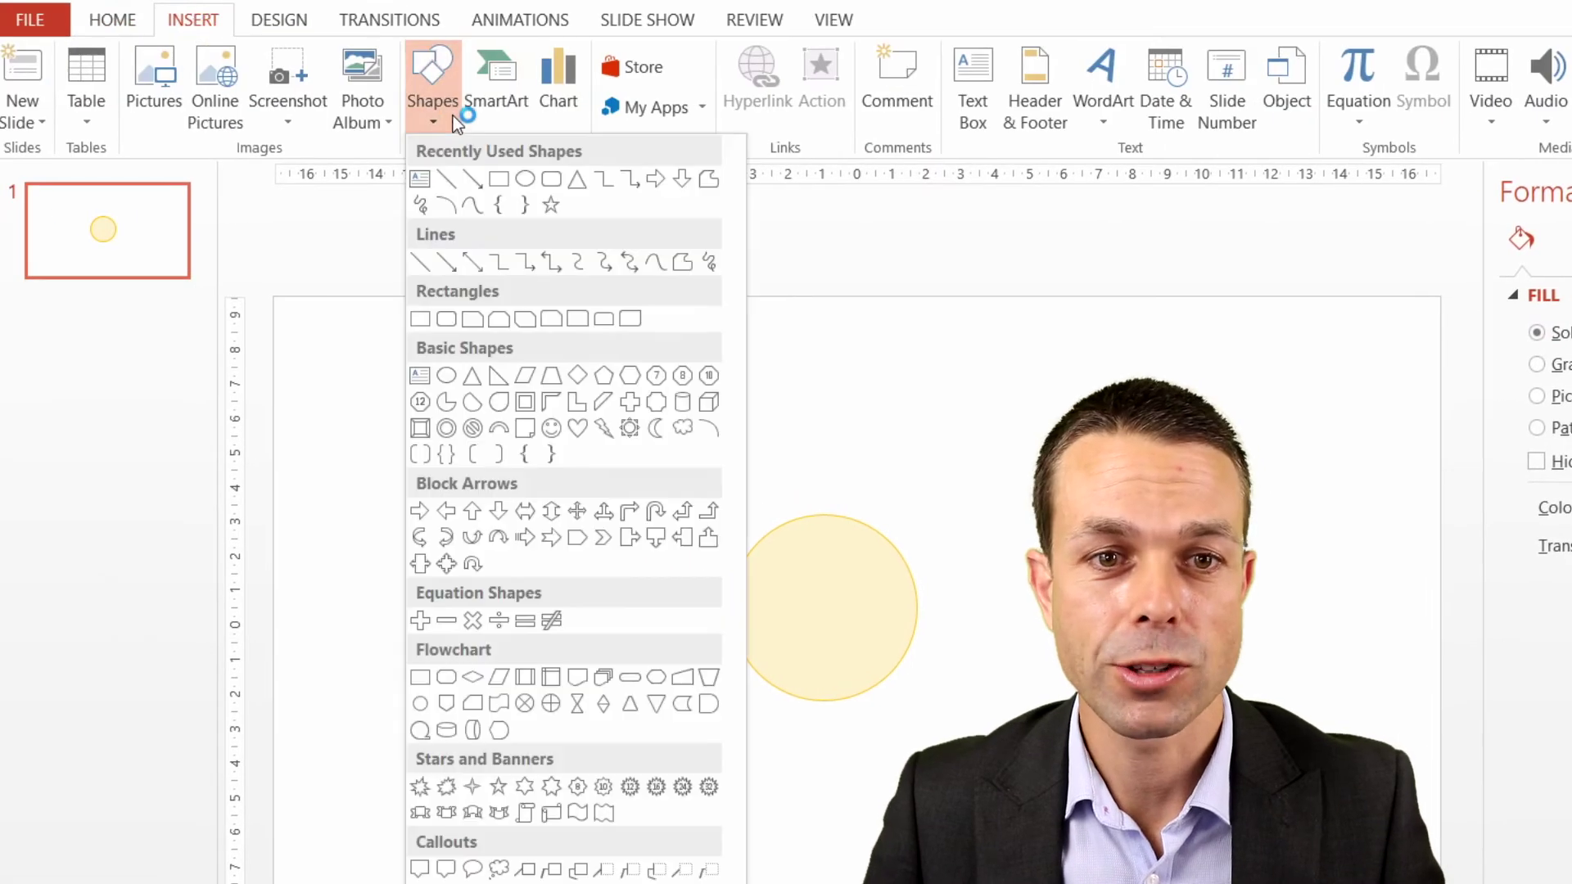
left_click(605, 263)
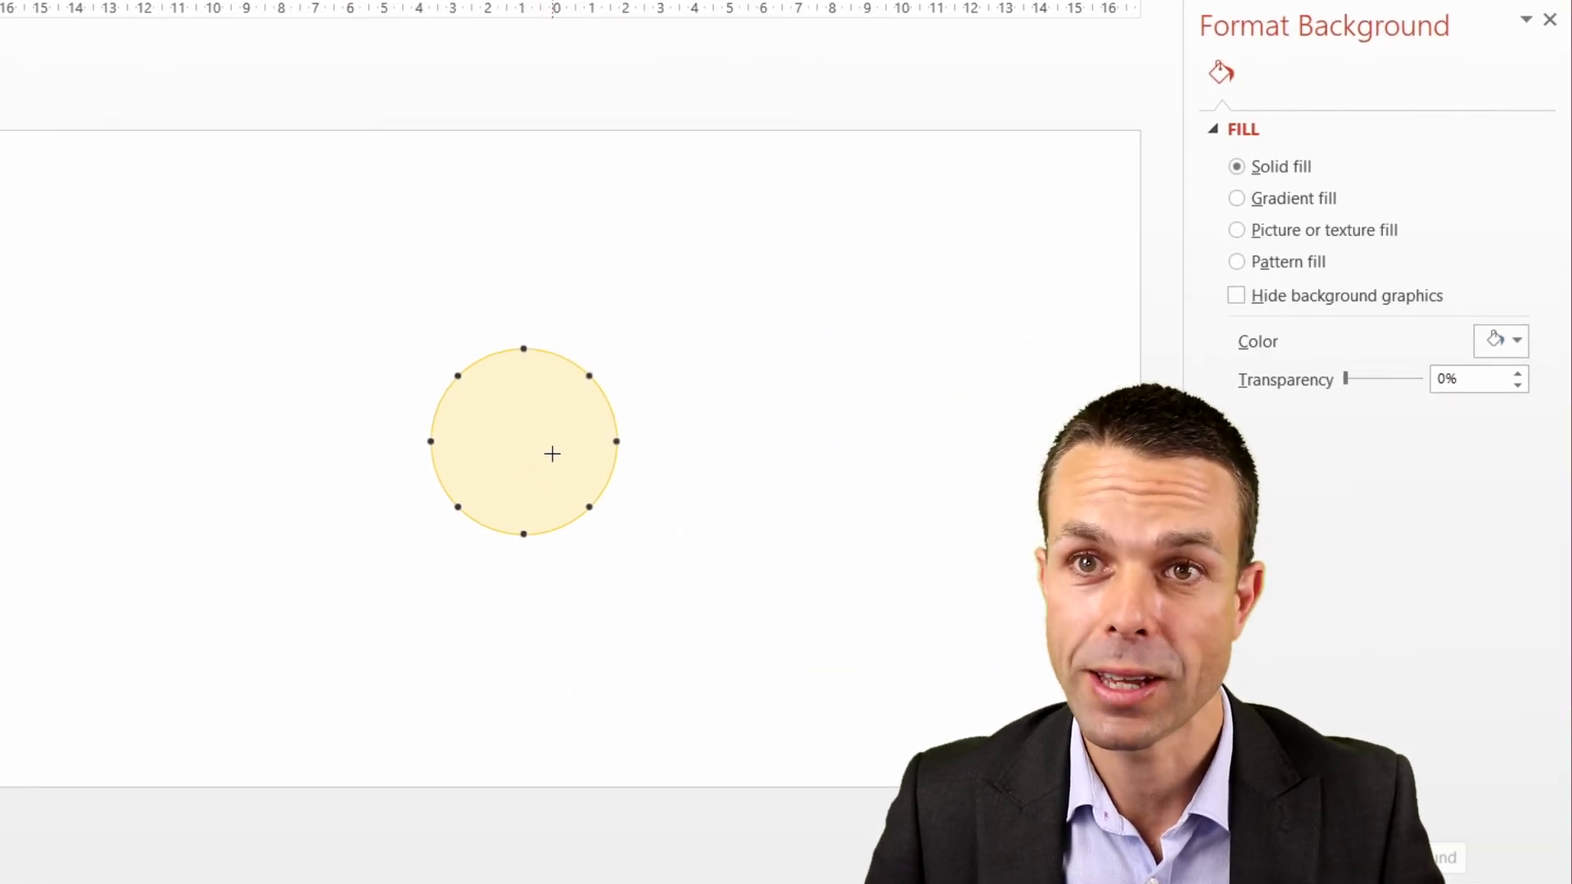
left_click_drag(621, 442, 769, 314)
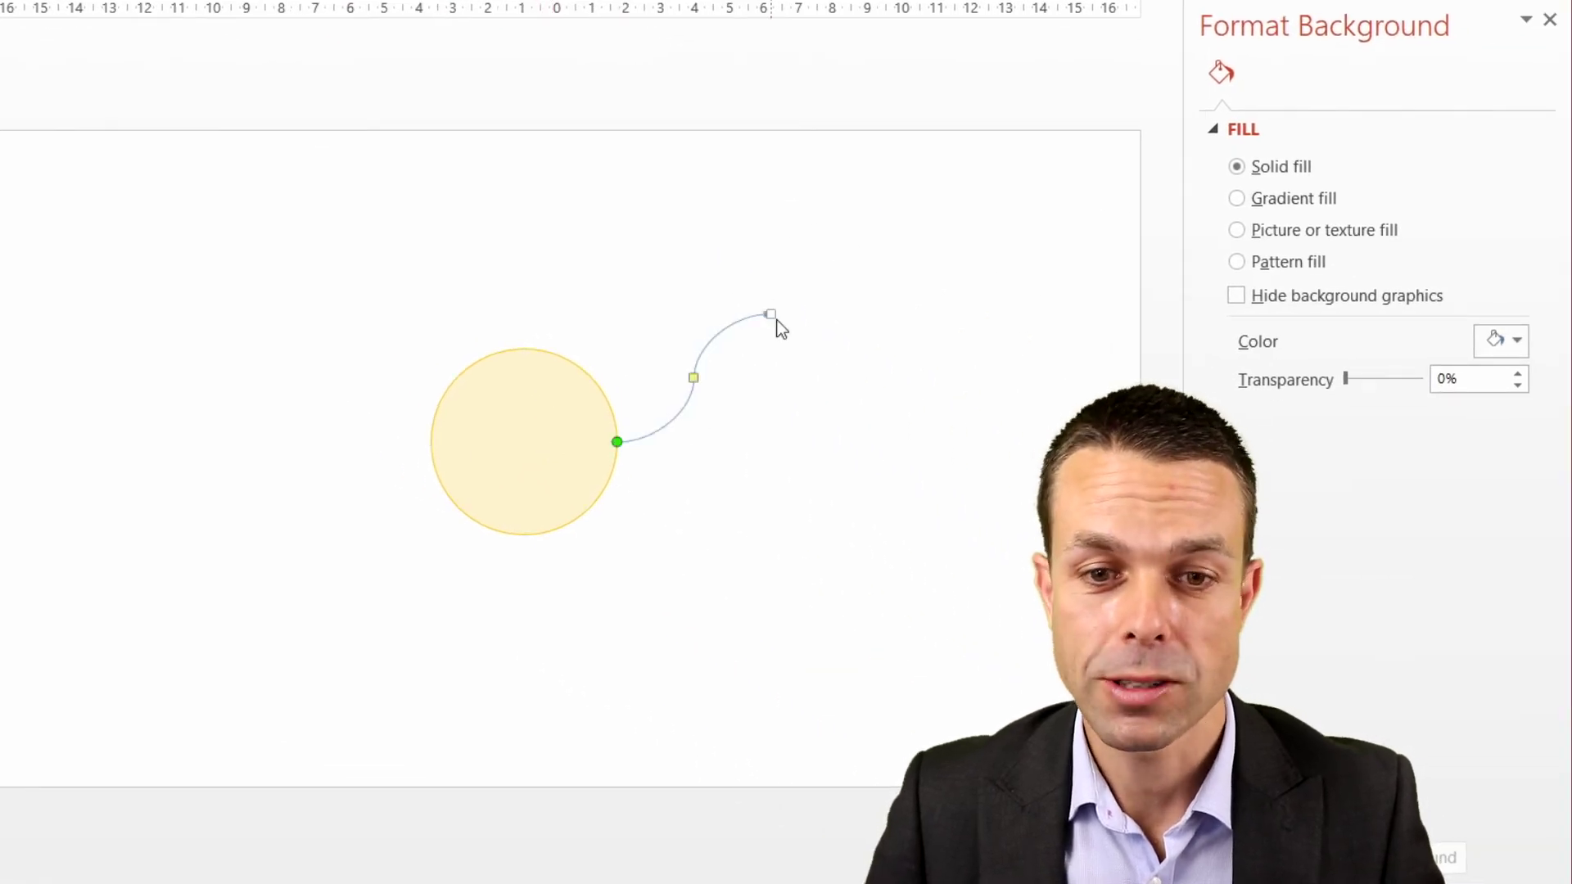
Step: Thicken the connector to 2.25 pt and reposition its start beside the circle
right_click(727, 329)
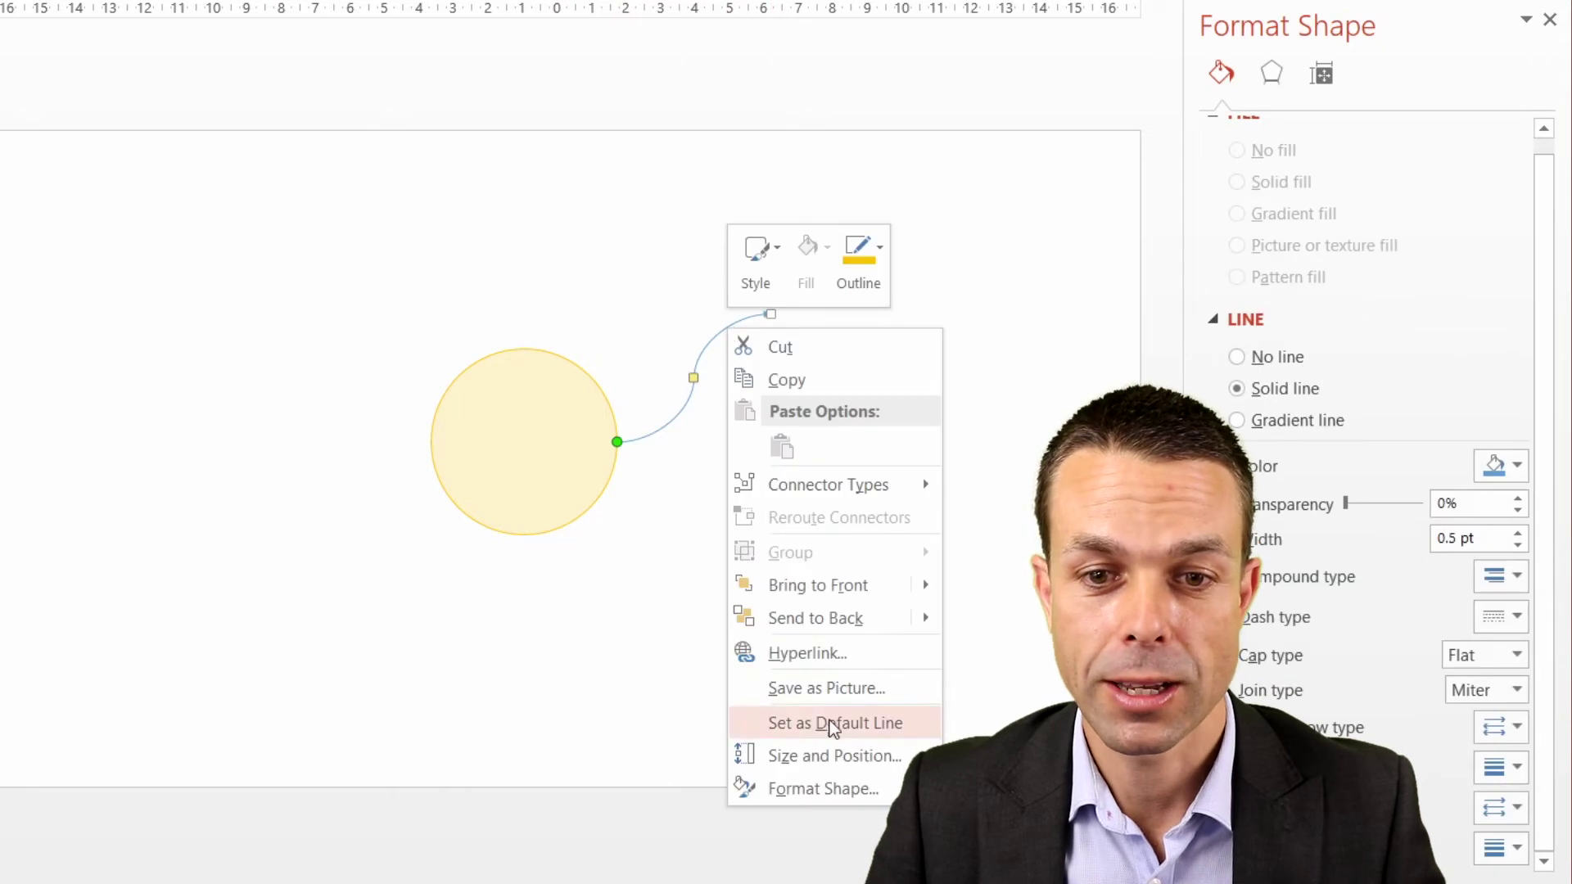
left_click(870, 266)
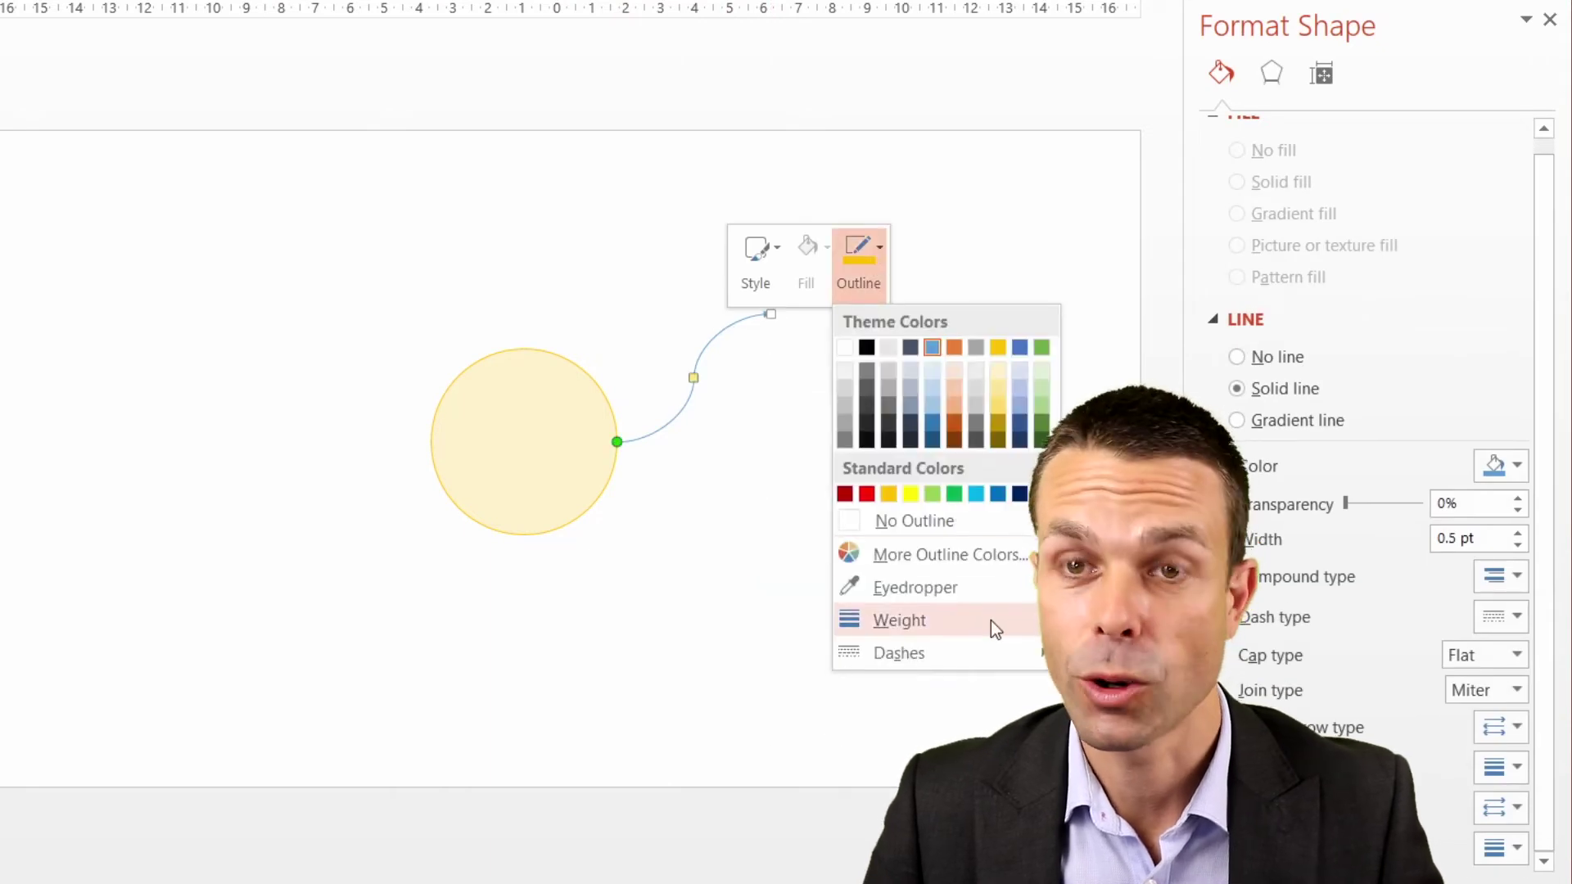
mouse_move(991, 620)
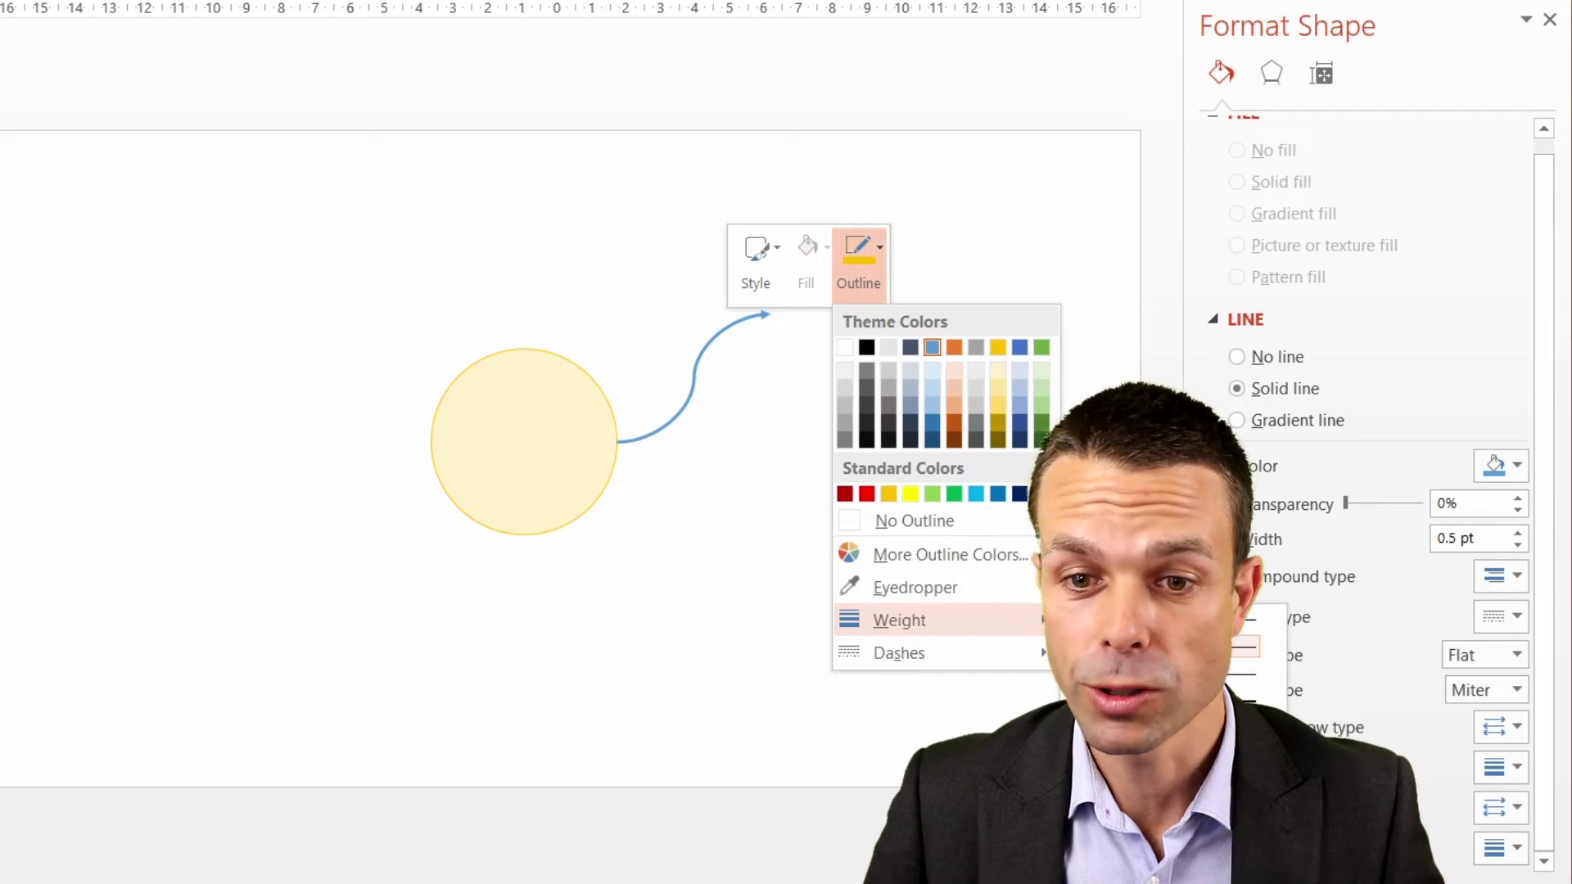
left_click(1146, 647)
left_click_drag(616, 443, 518, 473)
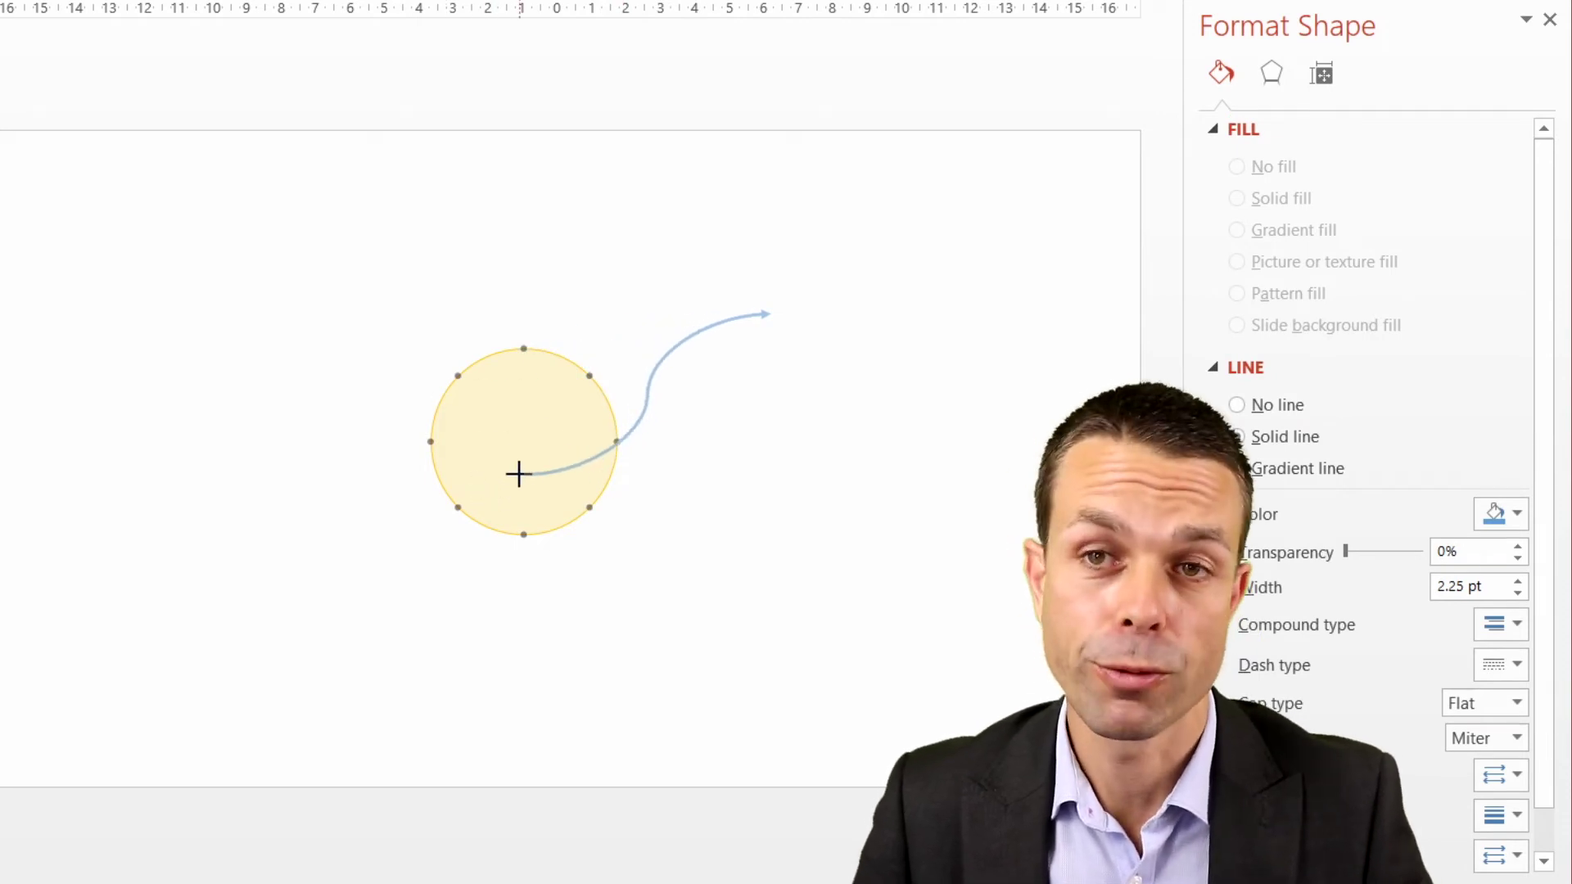
left_click_drag(518, 474, 631, 442)
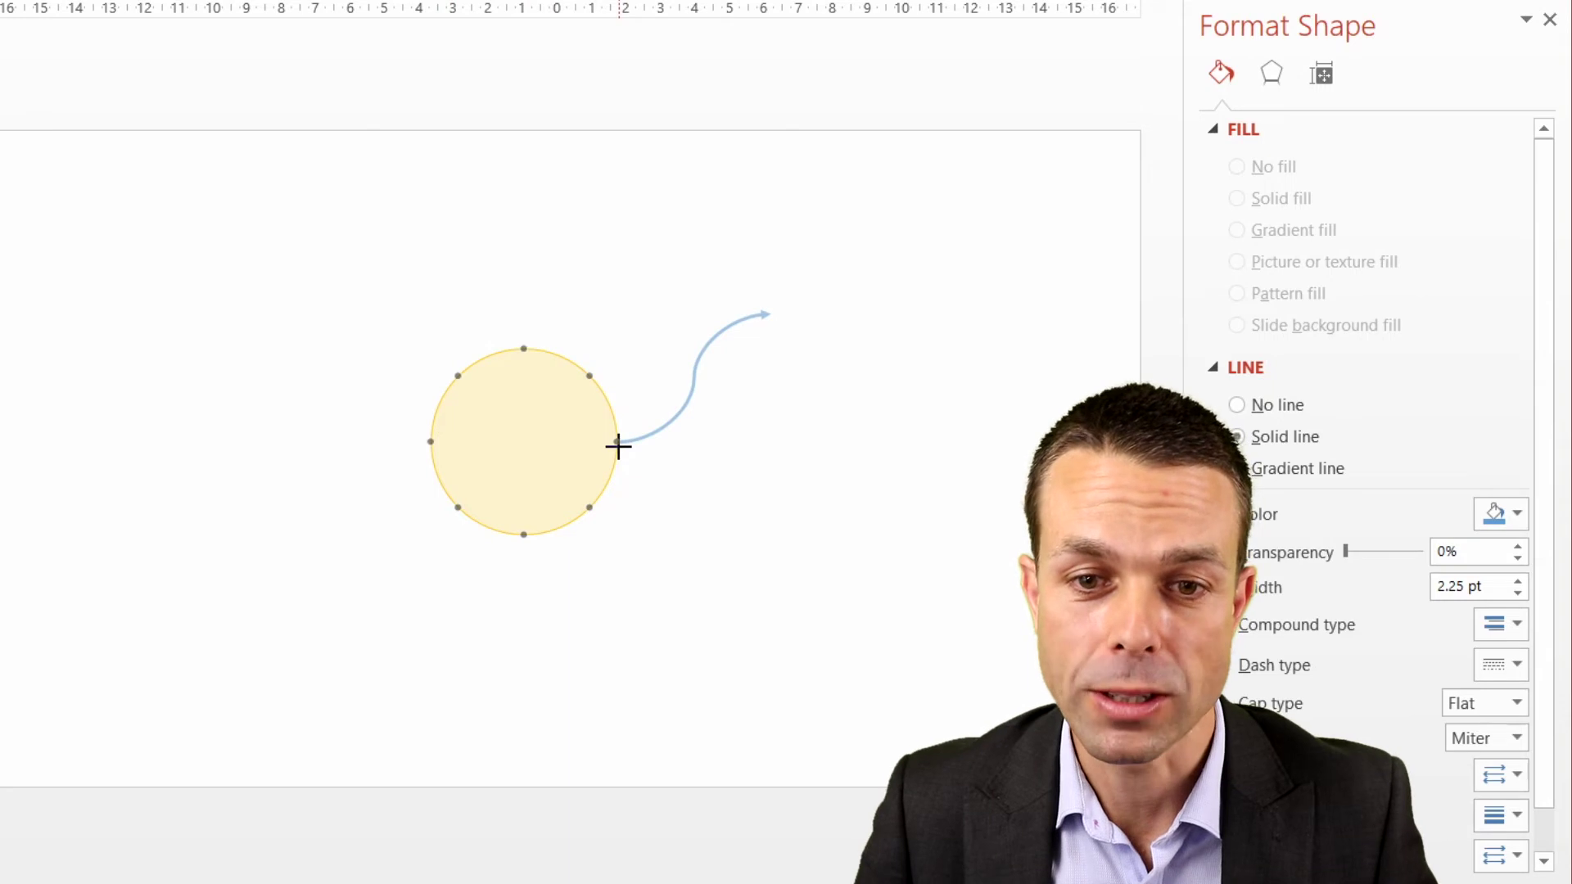
left_click(584, 370)
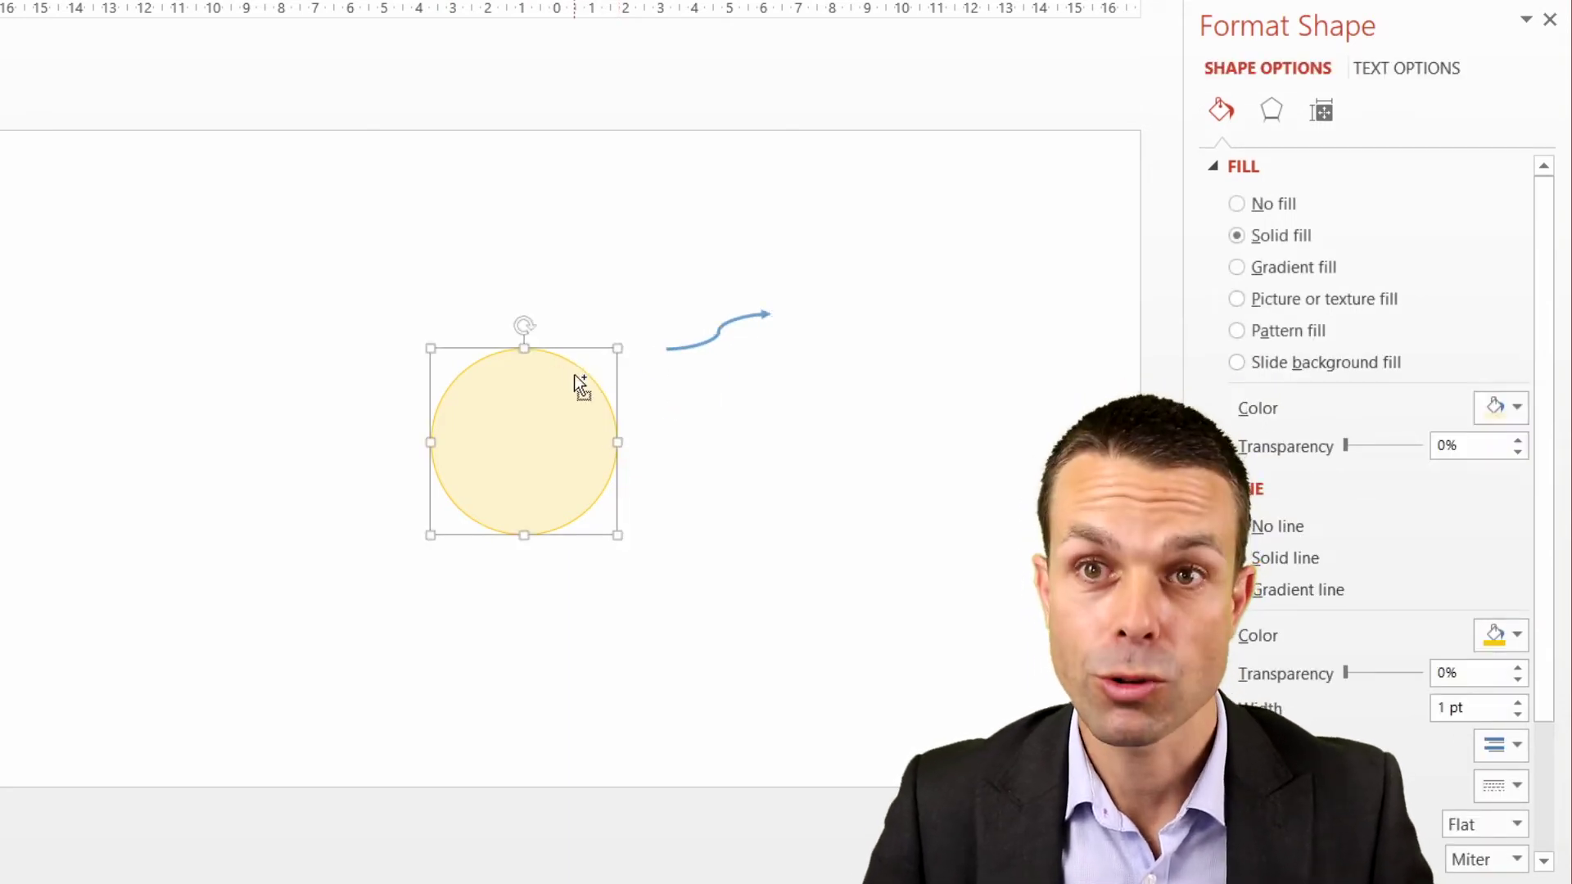
Step: Duplicate the circle over the original, rotate the copy about 45°, and send it to back
key("ctrl+v")
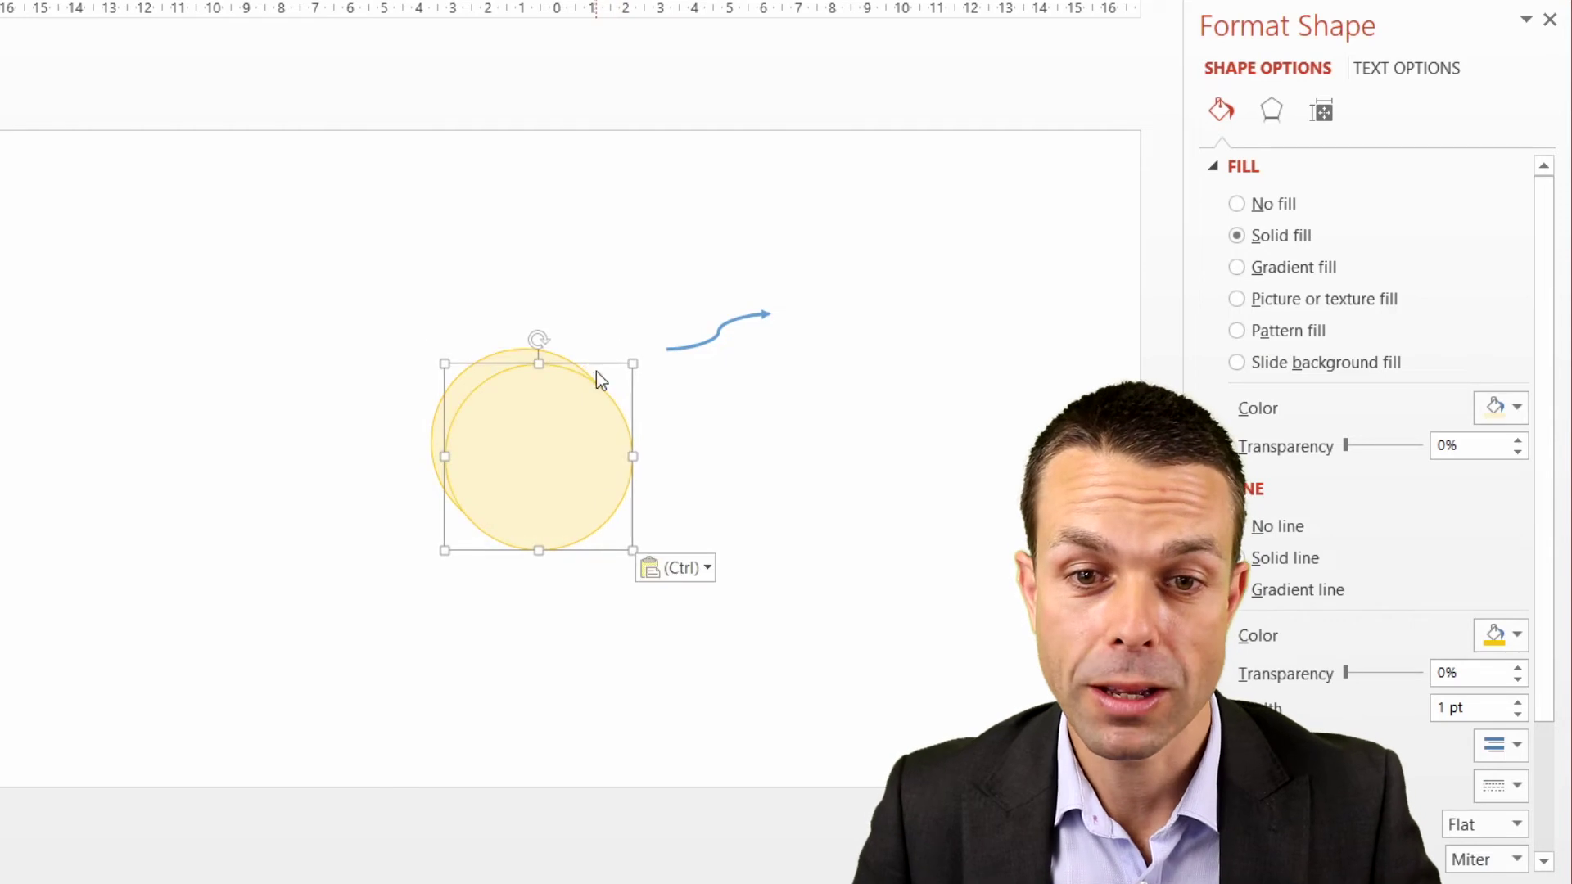
left_click_drag(606, 393, 586, 377)
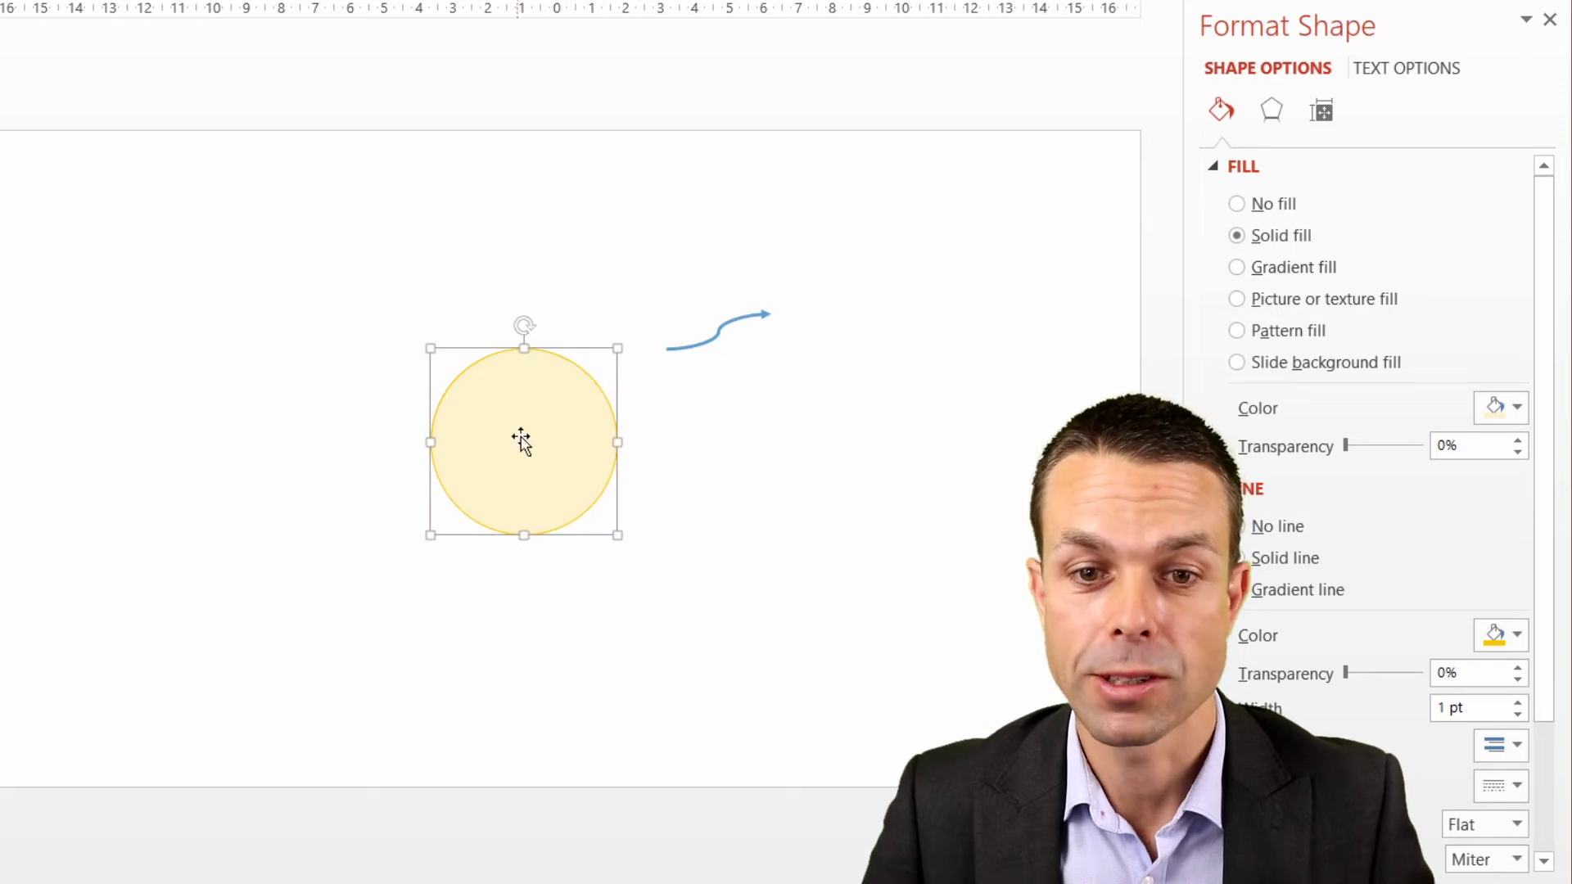
scroll(522, 442, "up", 5)
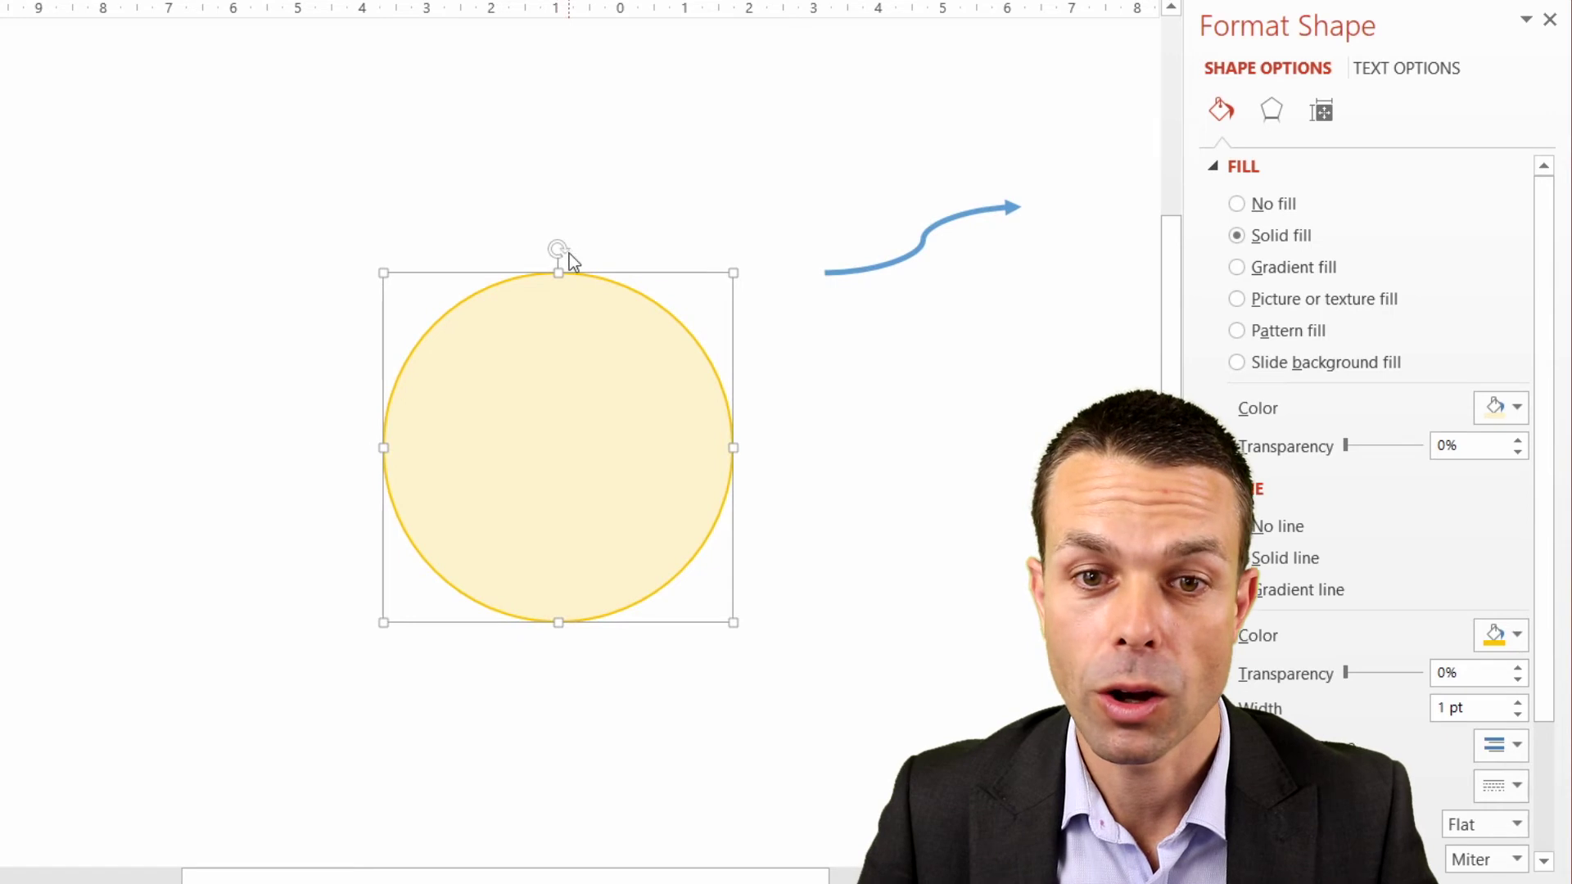
left_click_drag(558, 249, 577, 253)
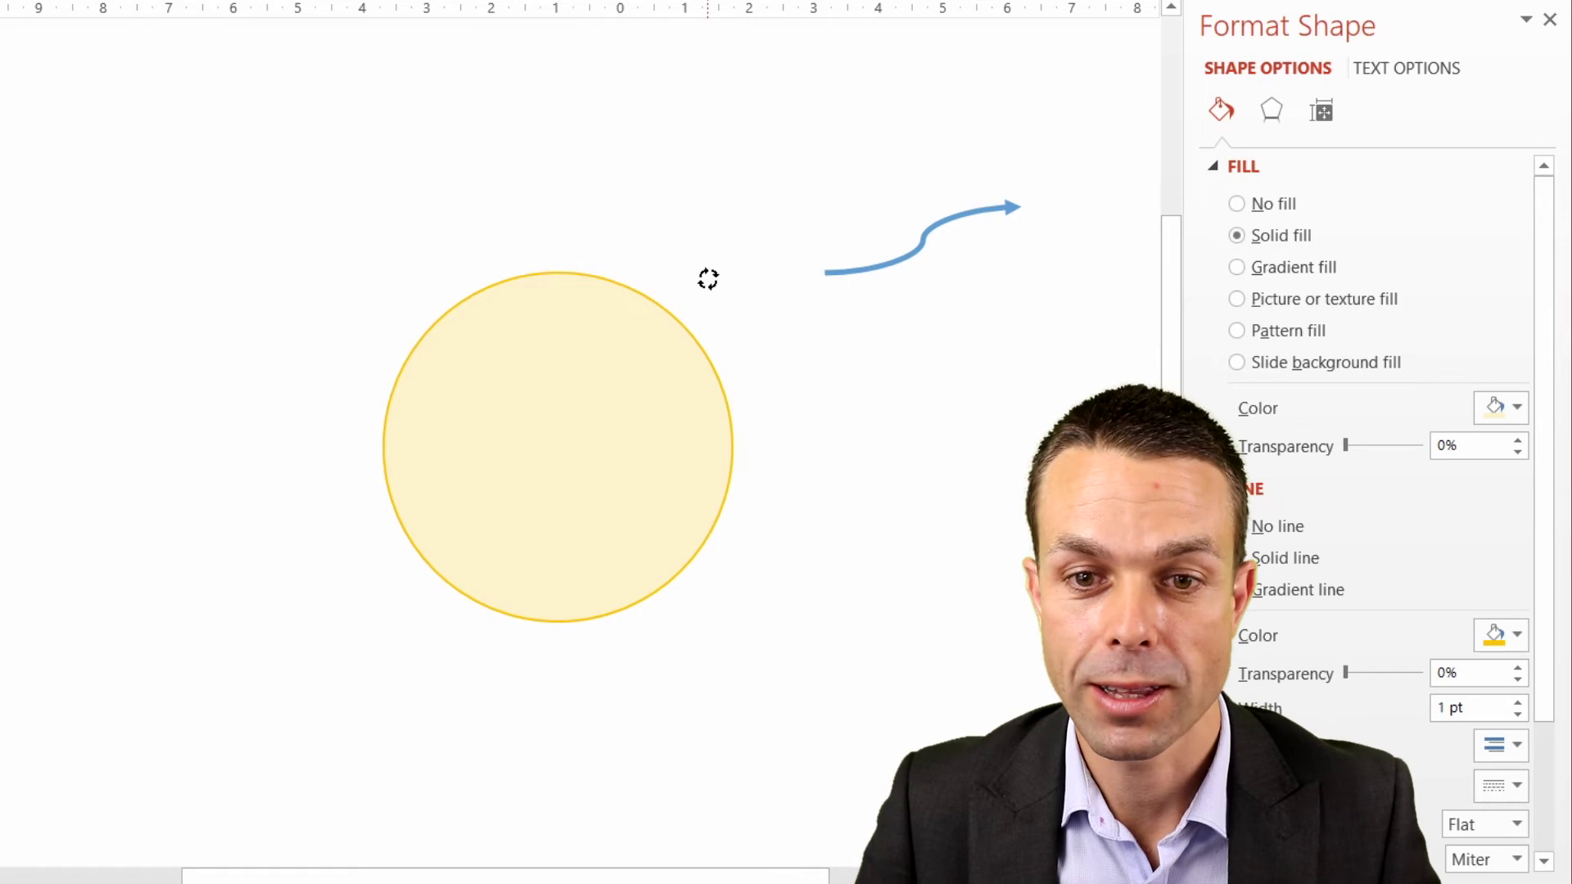
left_click_drag(708, 280, 712, 287)
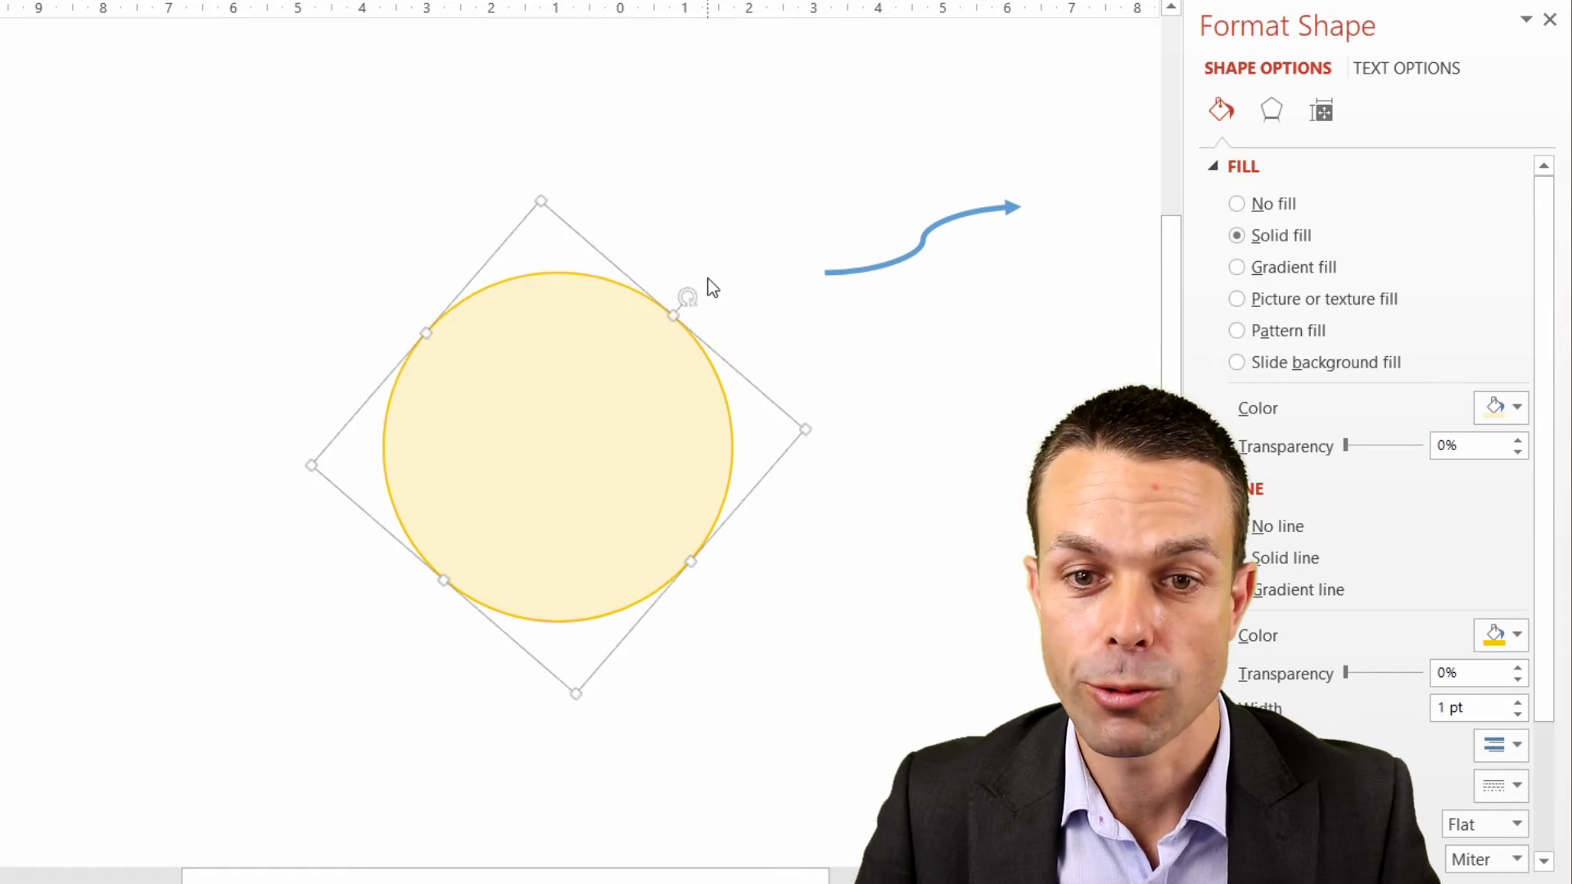
right_click(586, 284)
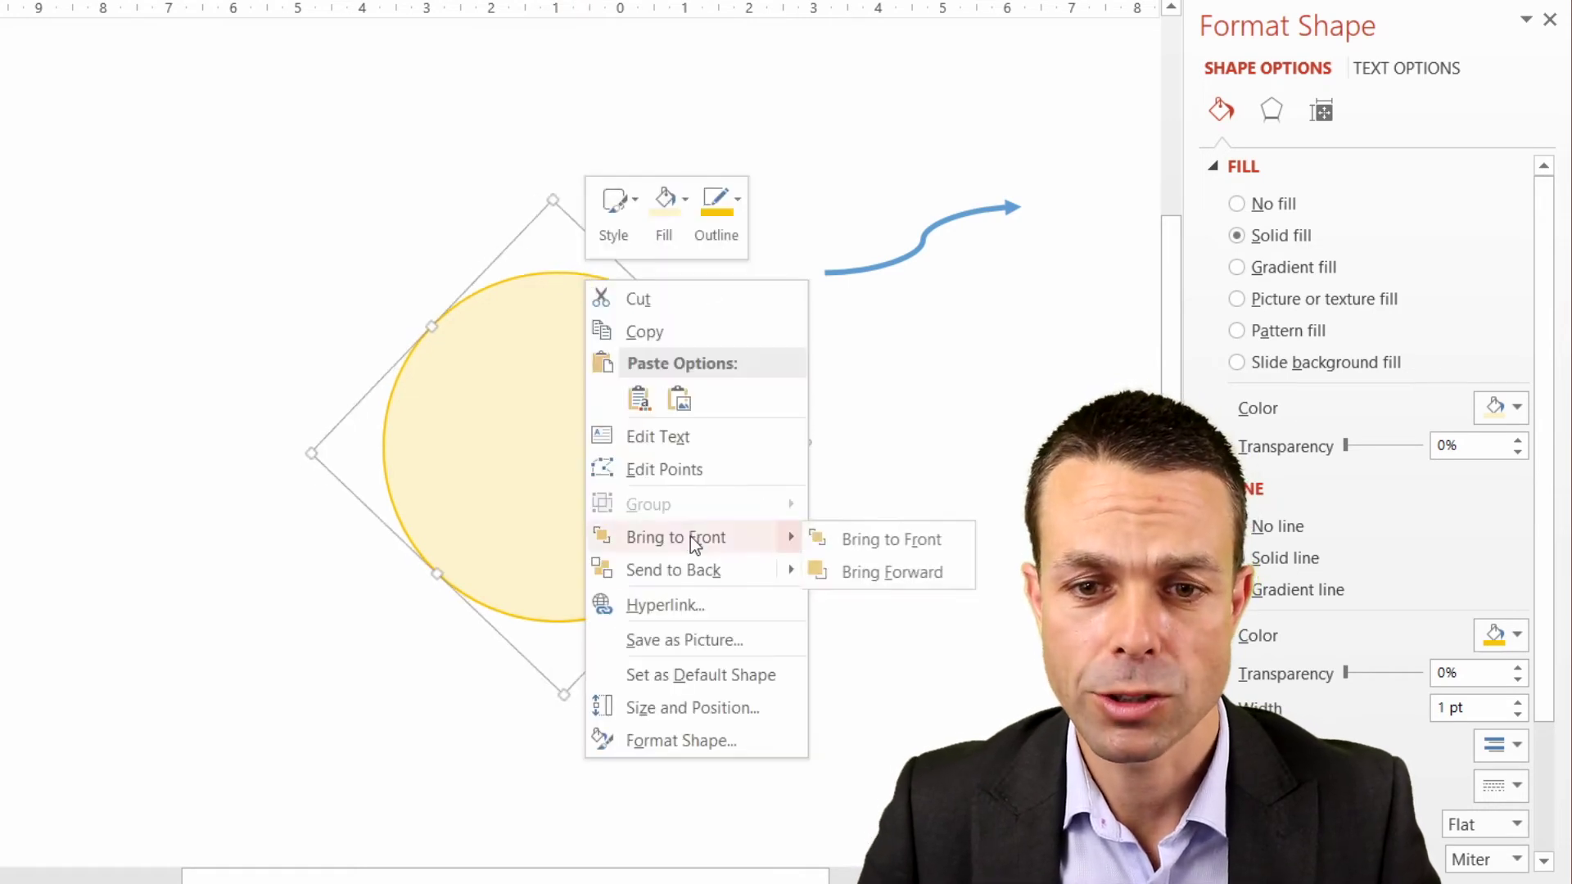
left_click(702, 570)
key("ctrl+z")
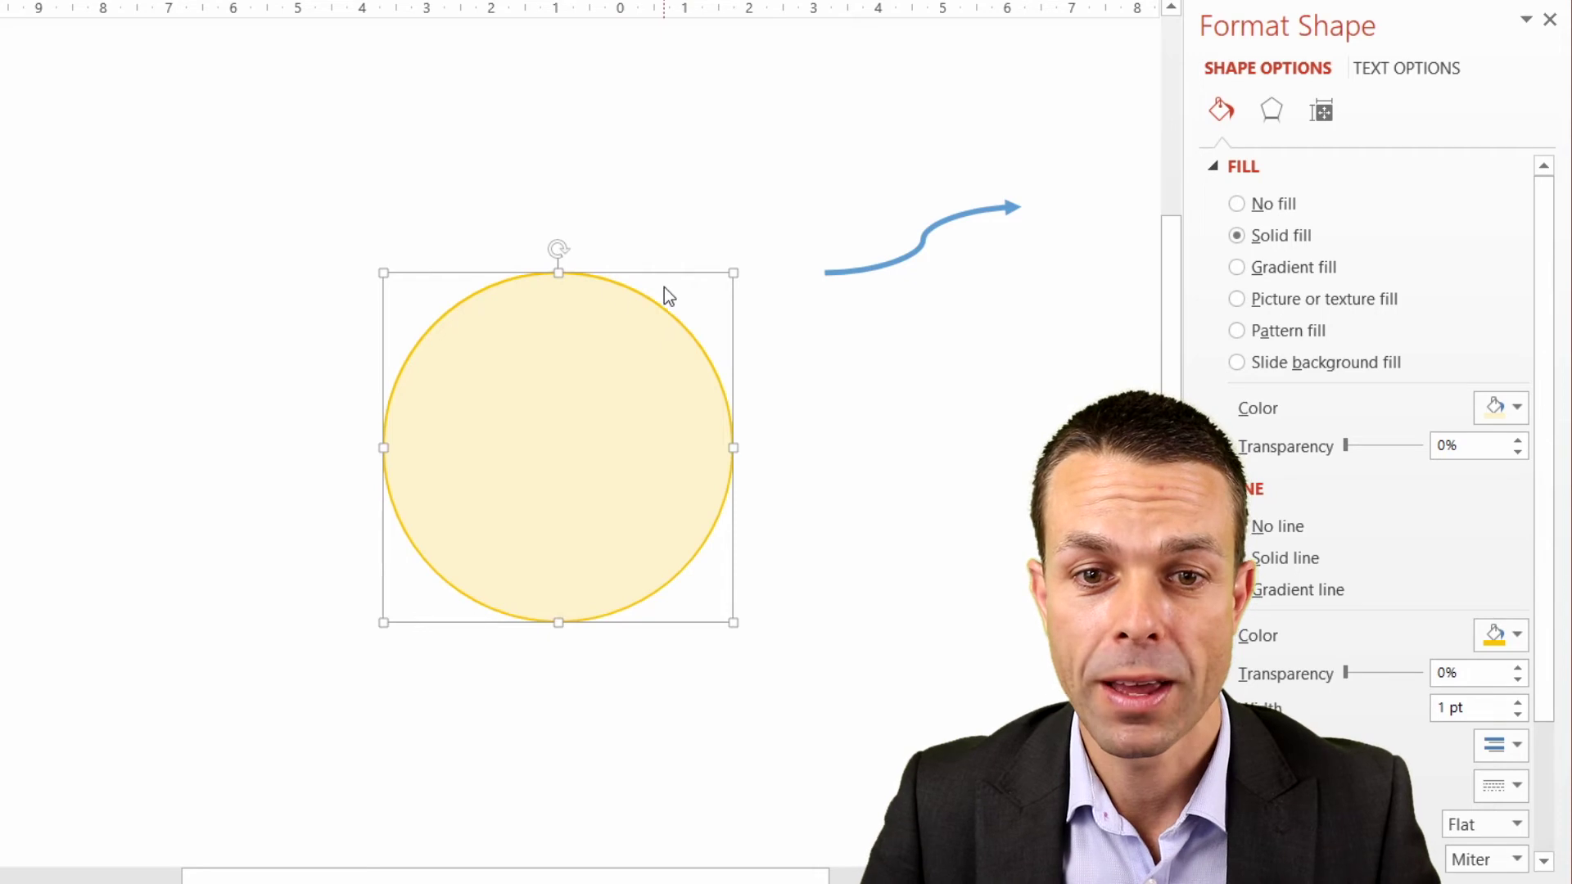
left_click(428, 232)
Step: Group the yellow circle with the rotated diamond shape
left_click_drag(336, 190, 782, 656)
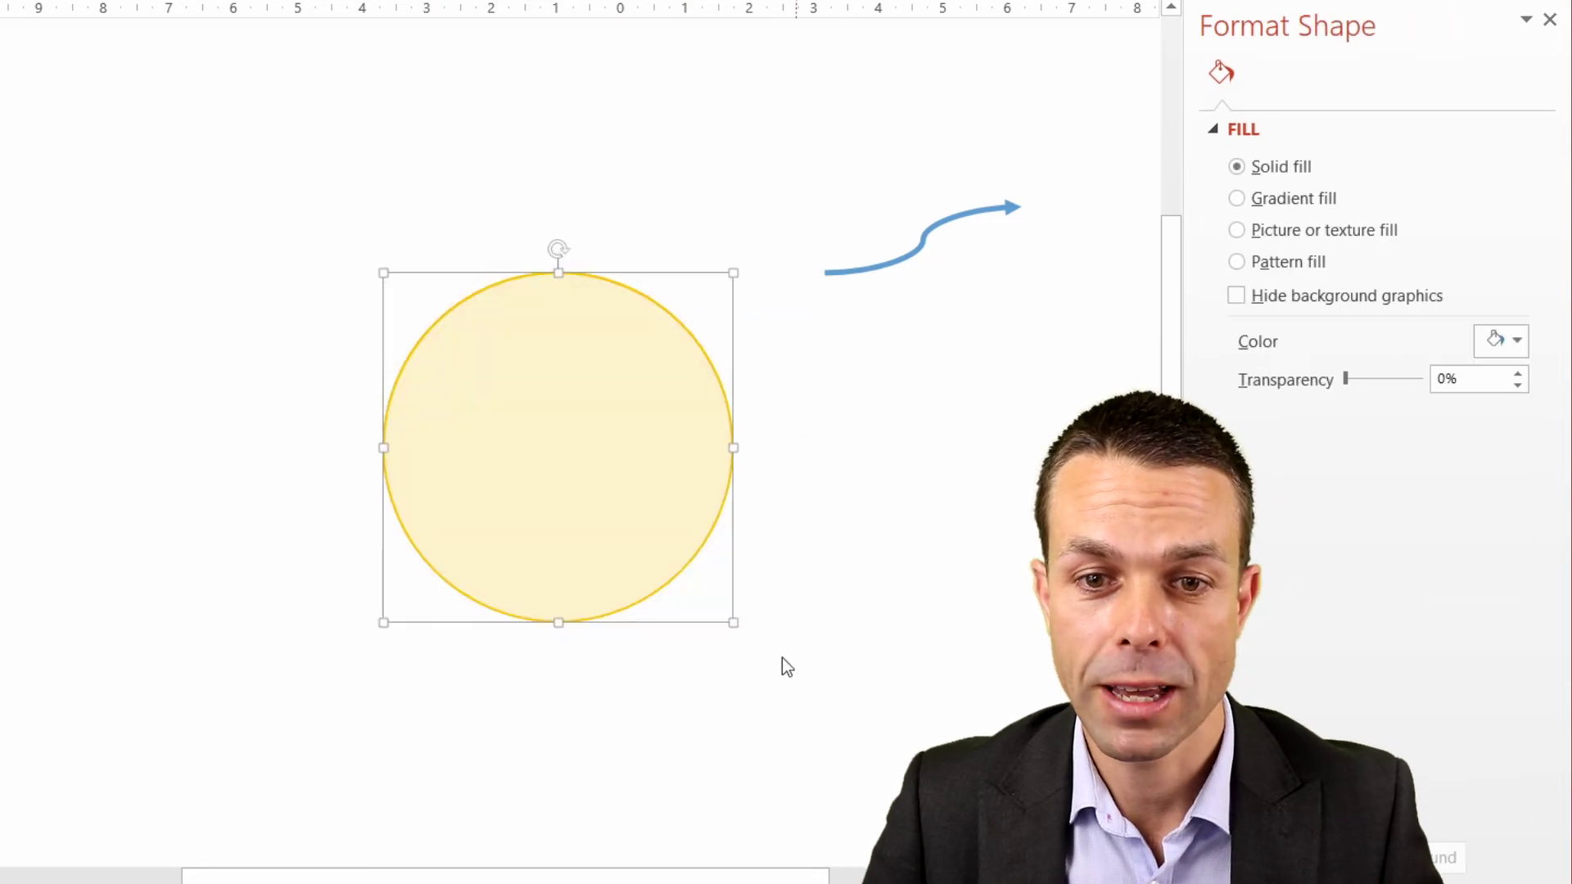
left_click(762, 497, "shift")
right_click(737, 325)
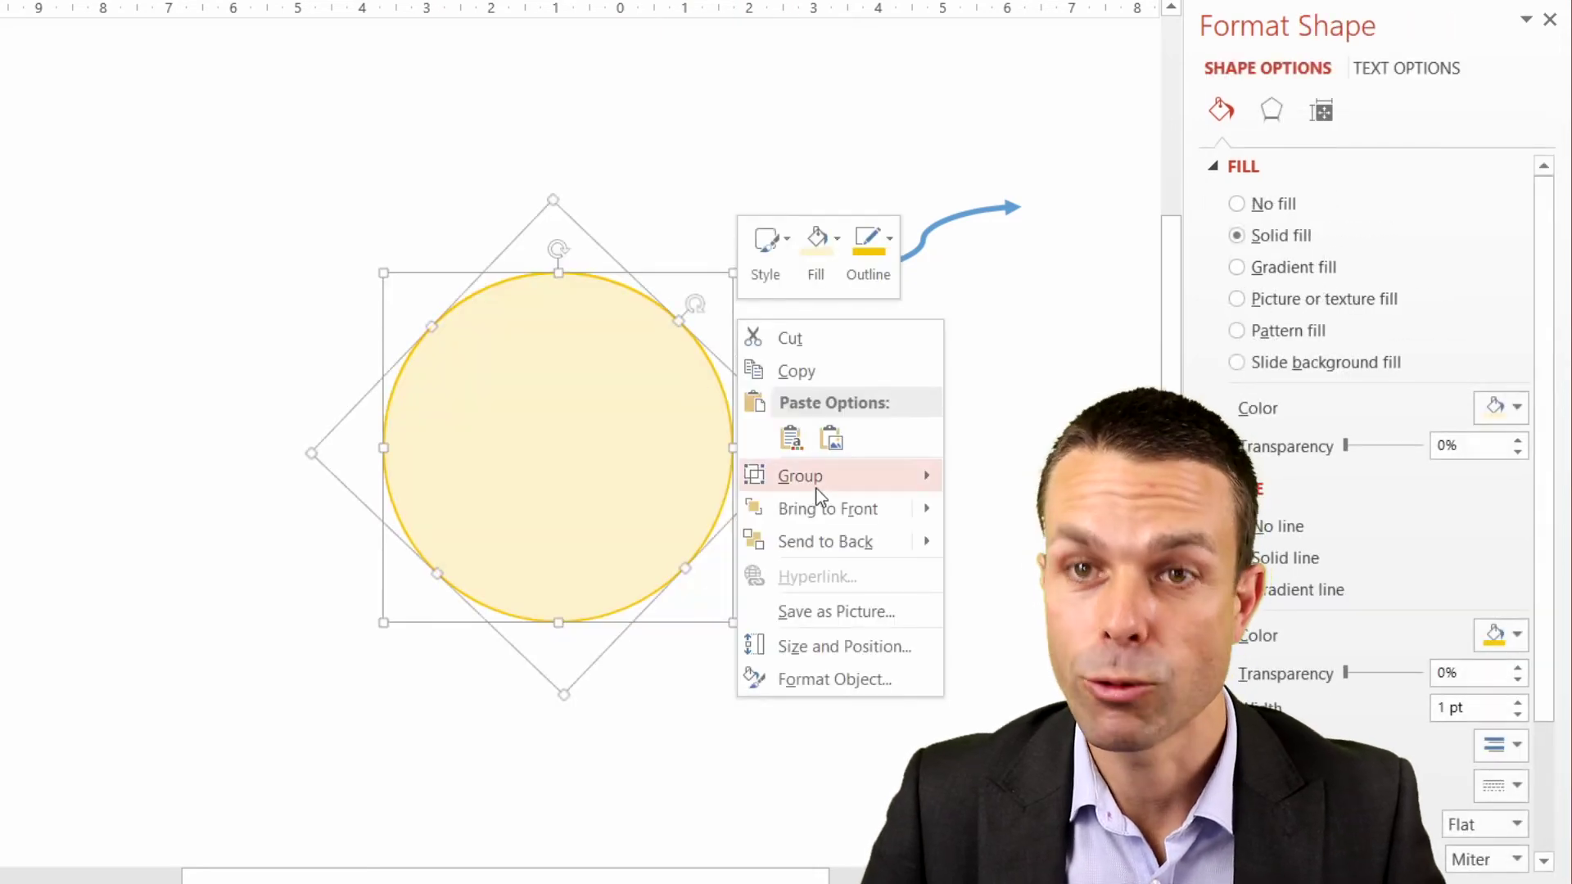
mouse_move(816, 486)
left_click(1002, 481)
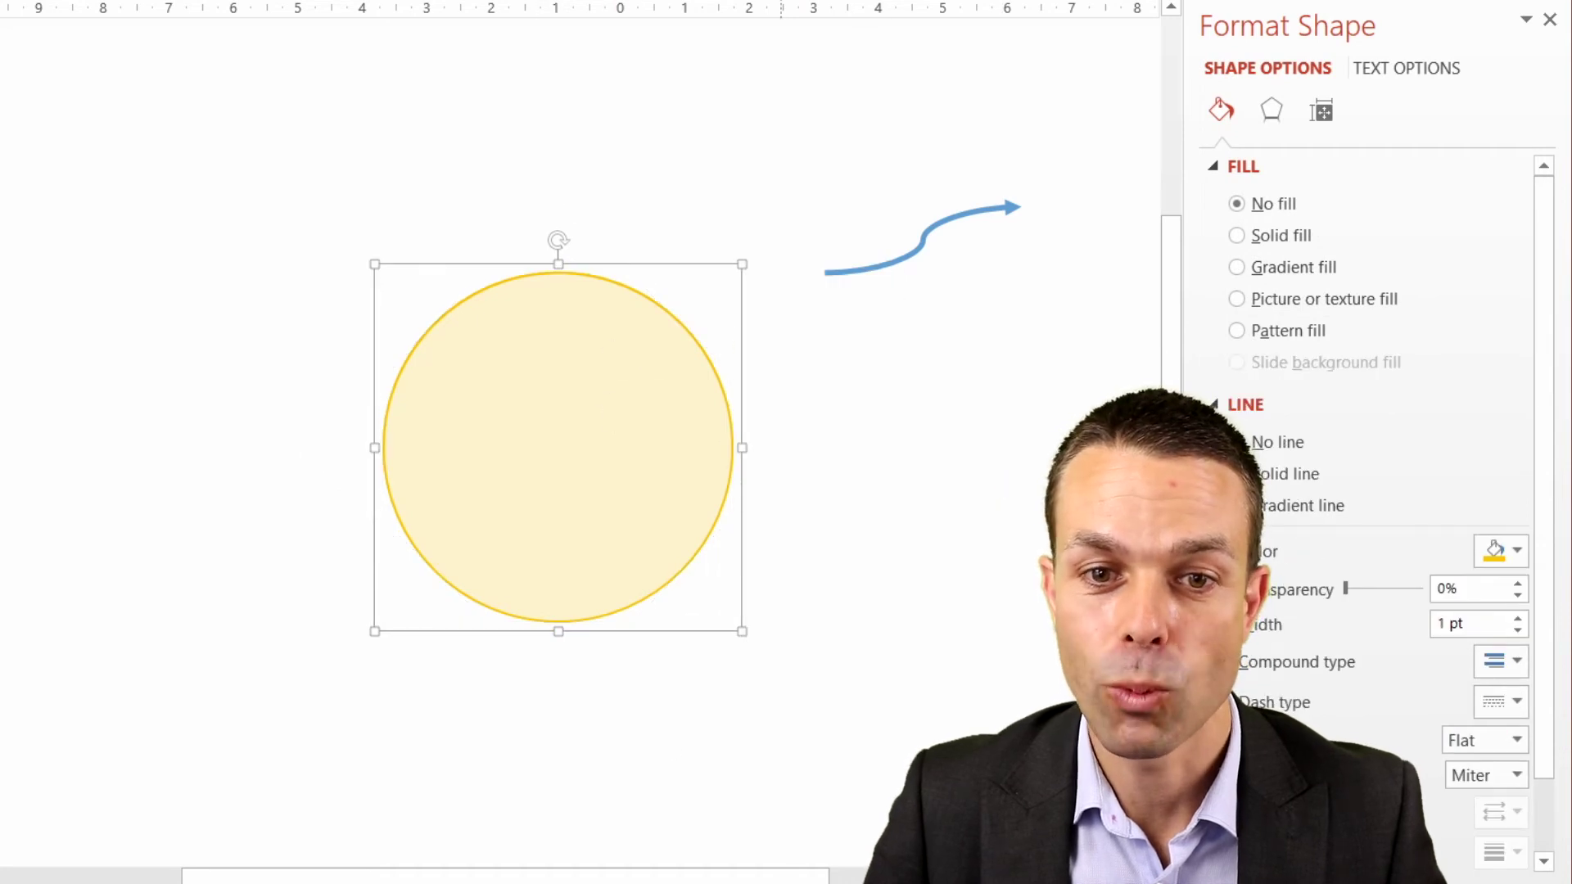
left_click(254, 272)
Step: Attach the curved arrow's start point to the circle's edge
left_click(830, 272)
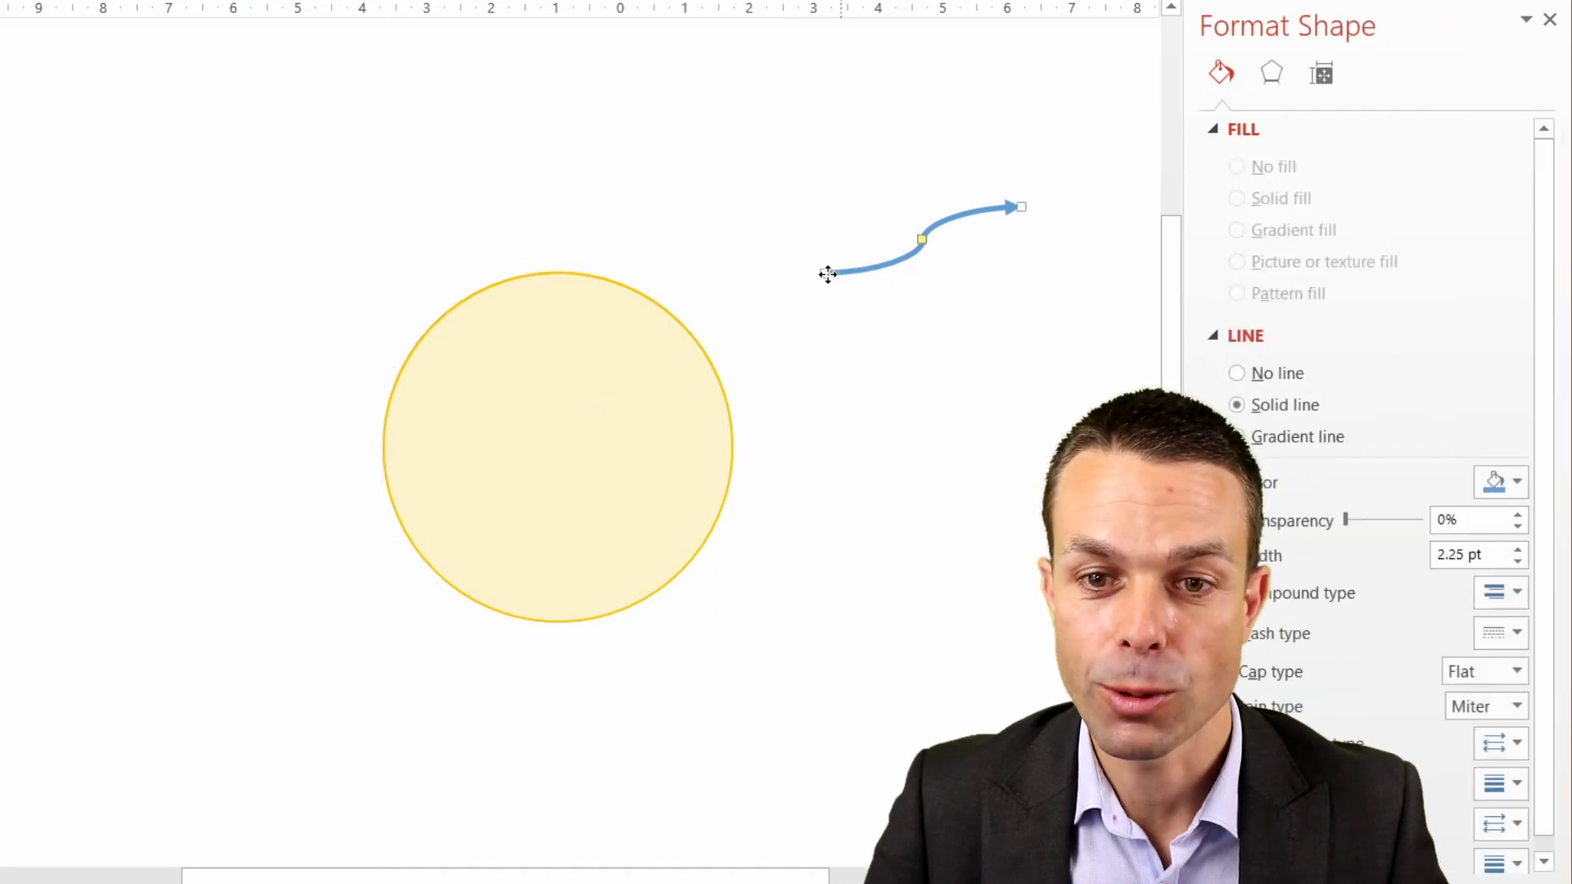
left_click_drag(827, 274, 695, 347)
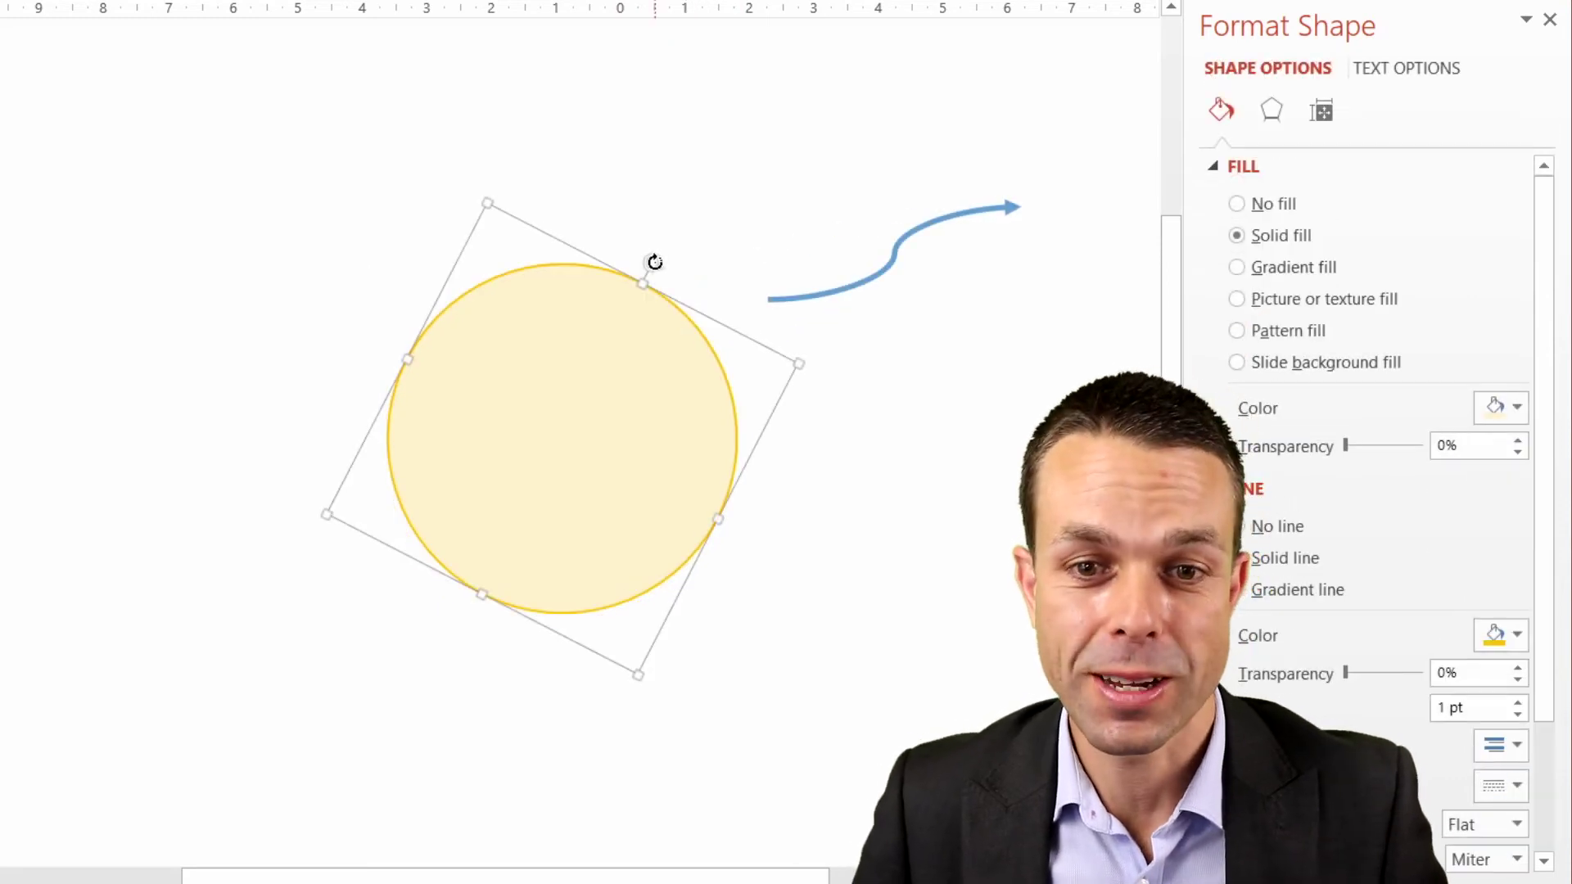
left_click_drag(655, 262, 640, 257)
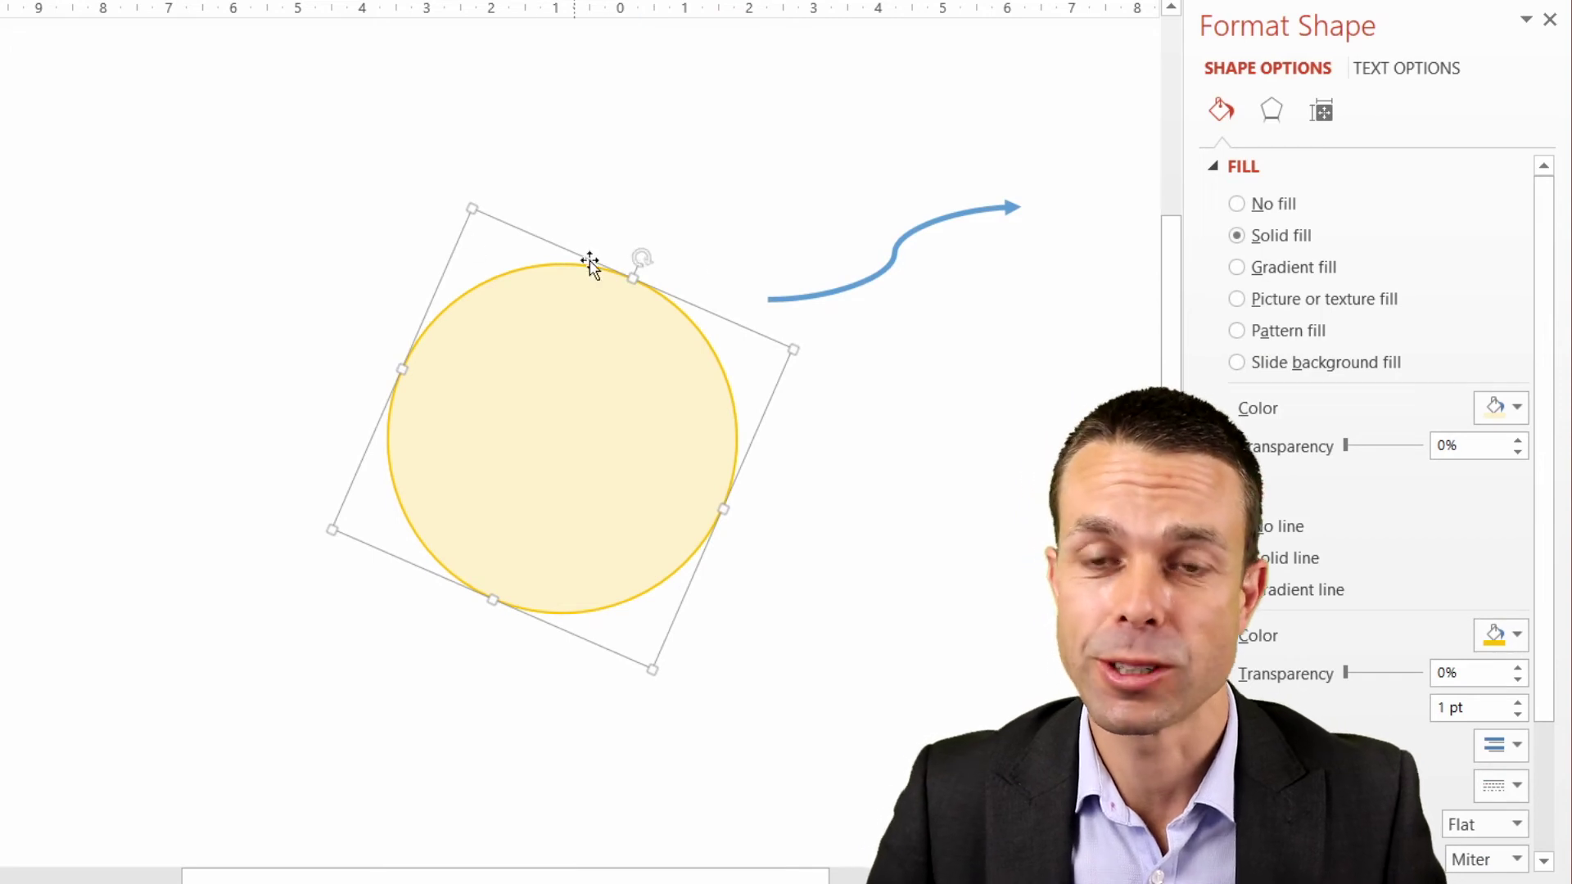
left_click(786, 301)
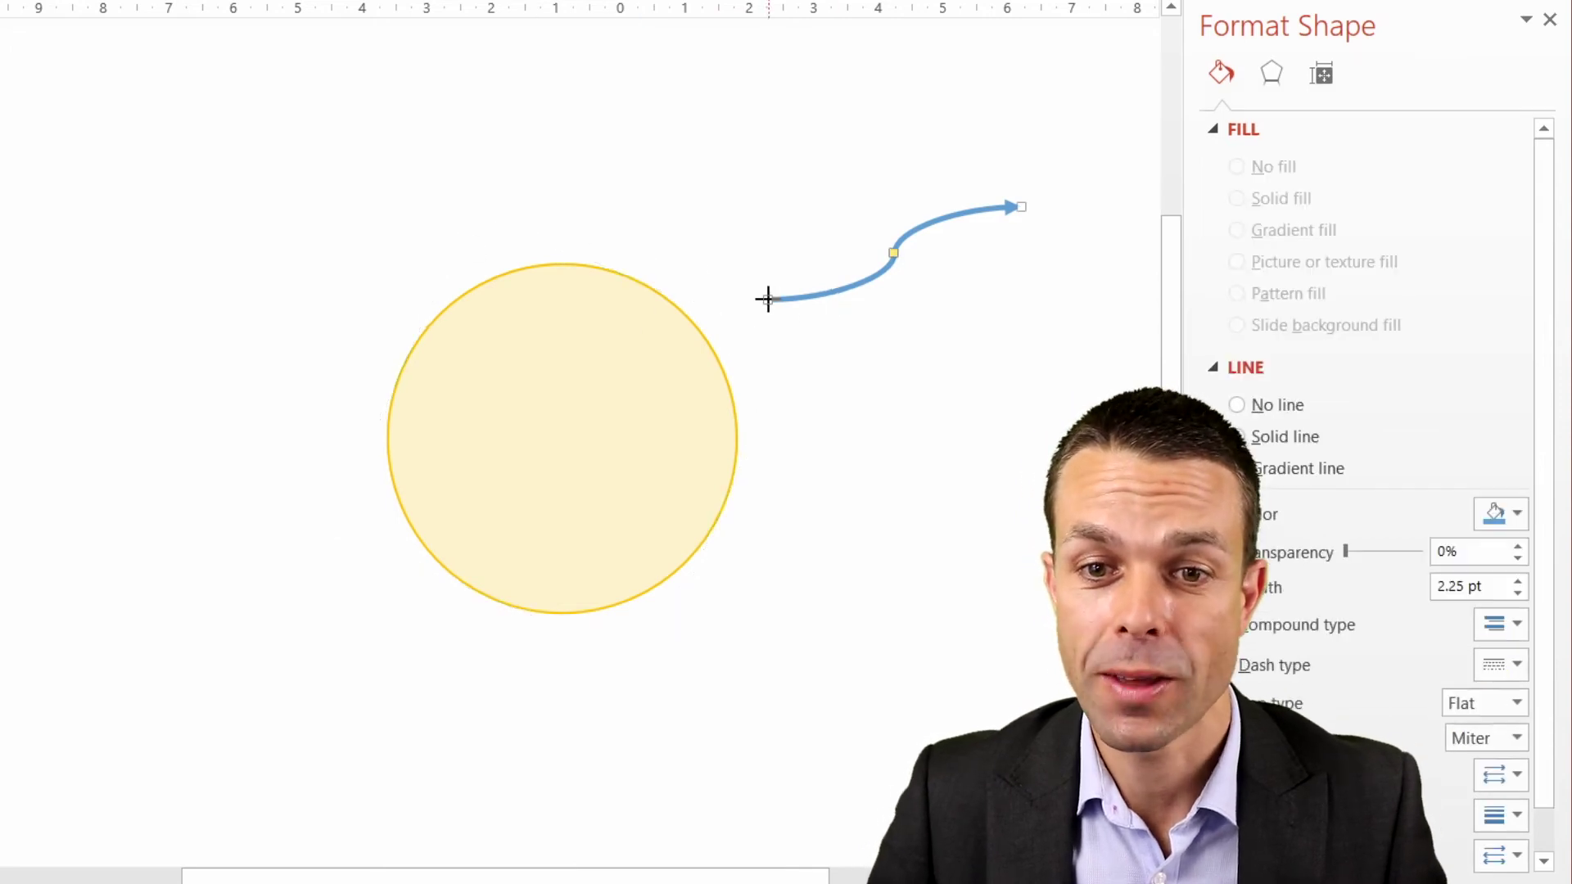
left_click_drag(767, 298, 736, 443)
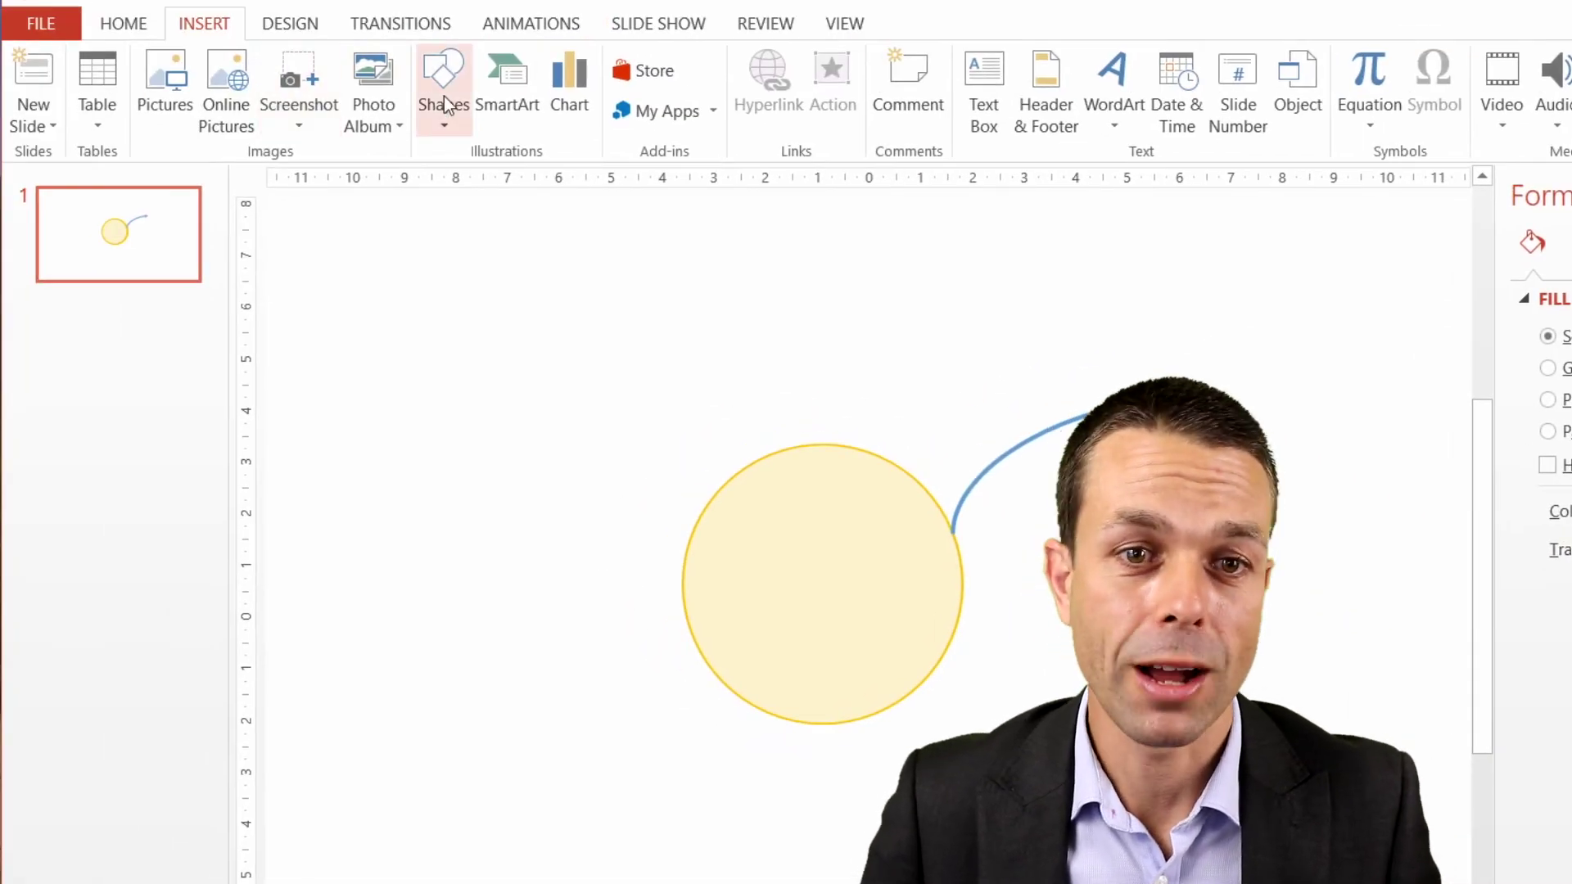
Step: Draw a square at the slide's upper left and fill it light blue
left_click(443, 123)
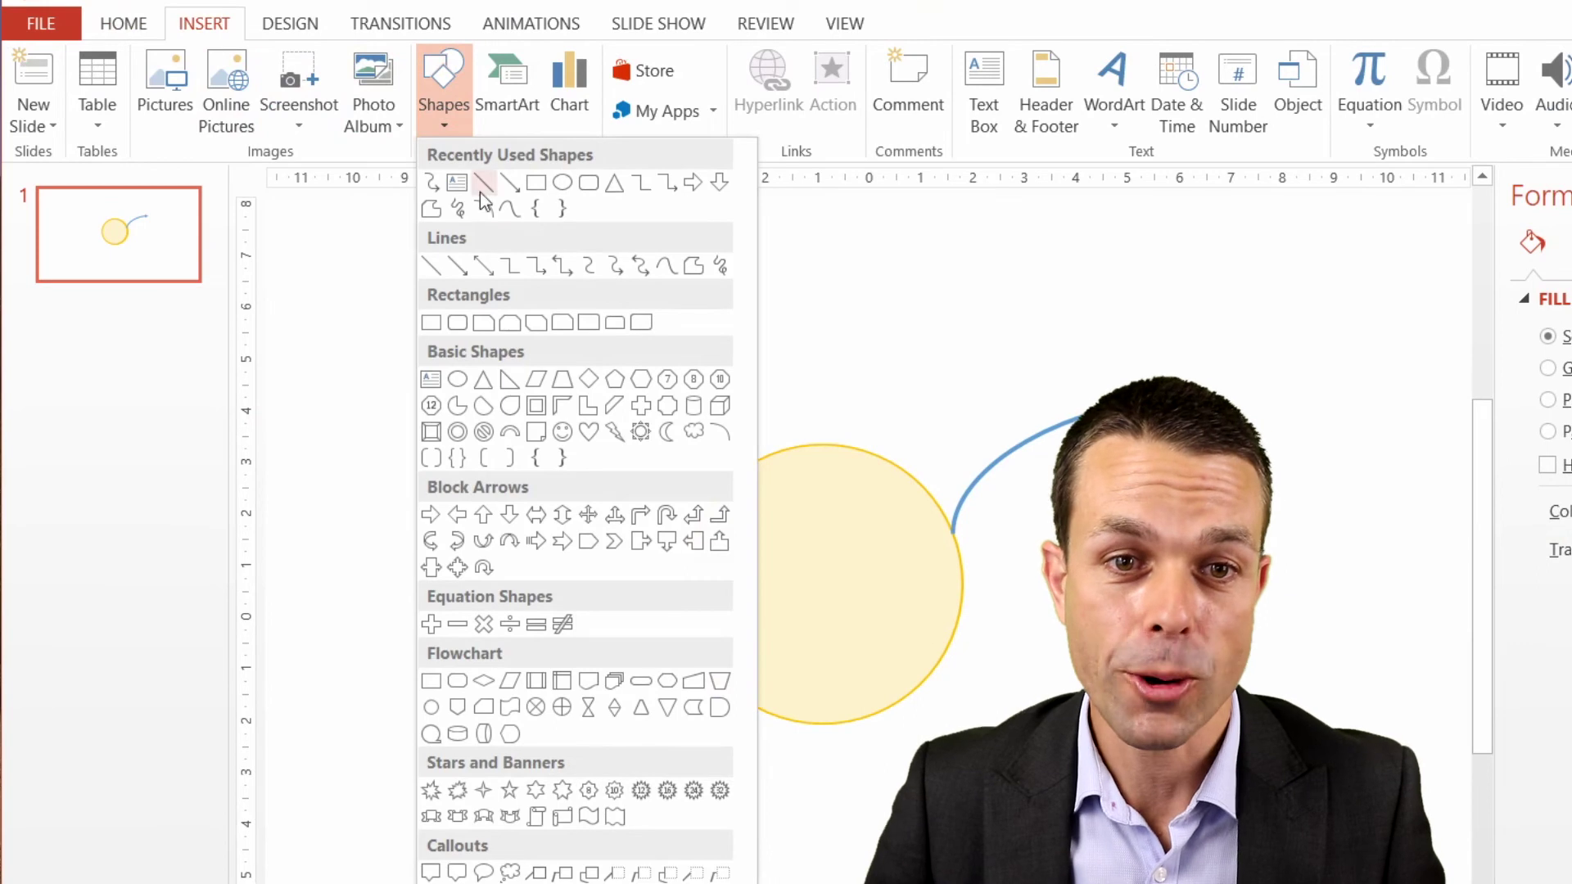
left_click(528, 187)
left_click_drag(379, 259, 605, 482)
right_click(601, 330)
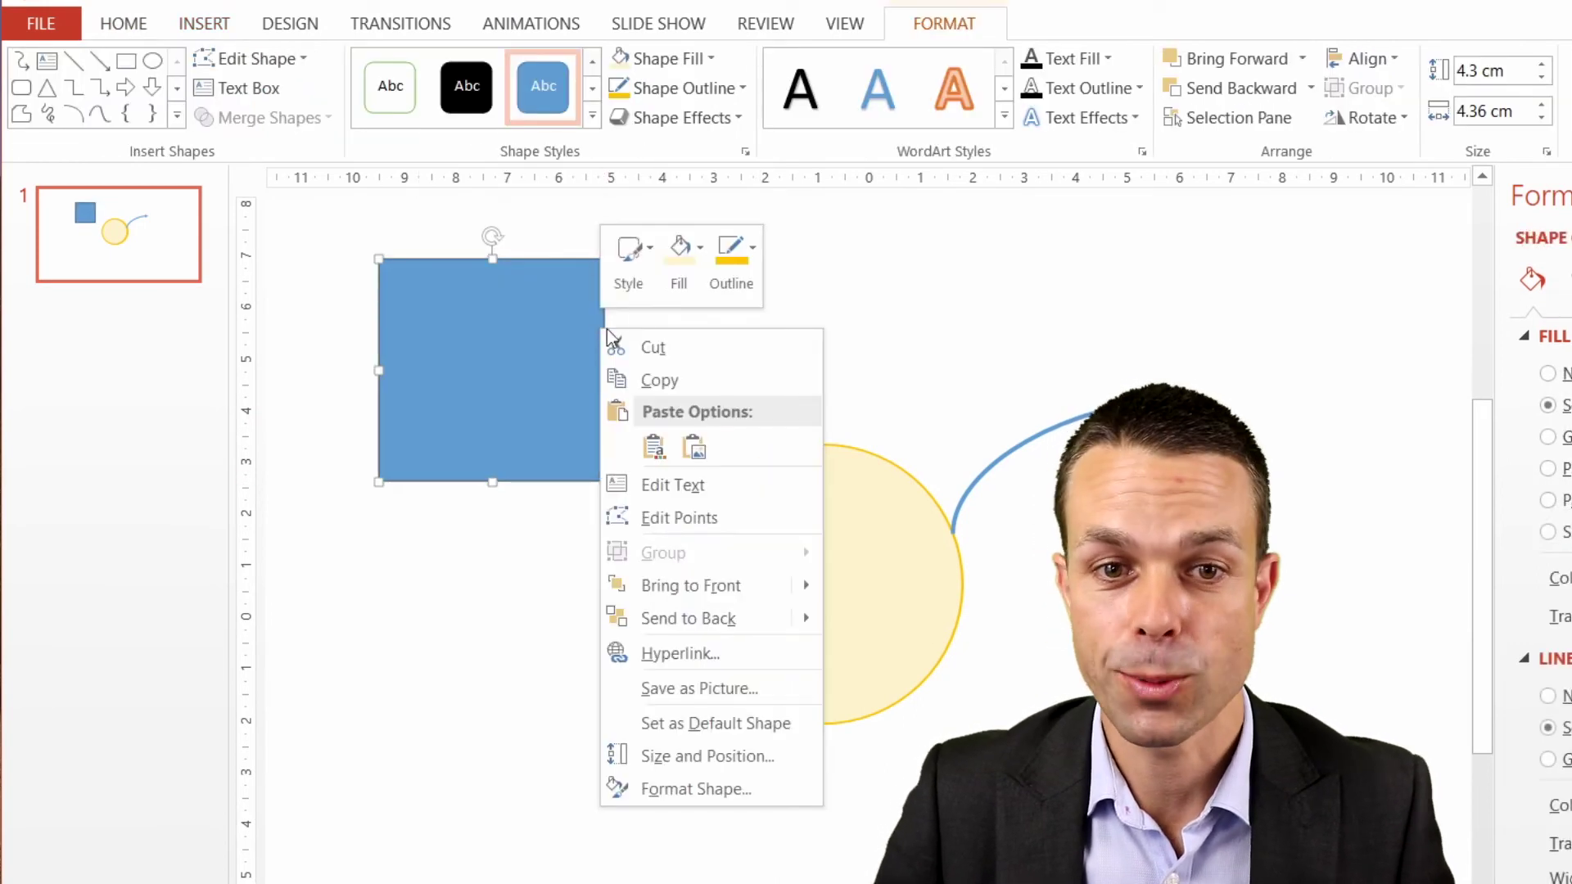
left_click(678, 288)
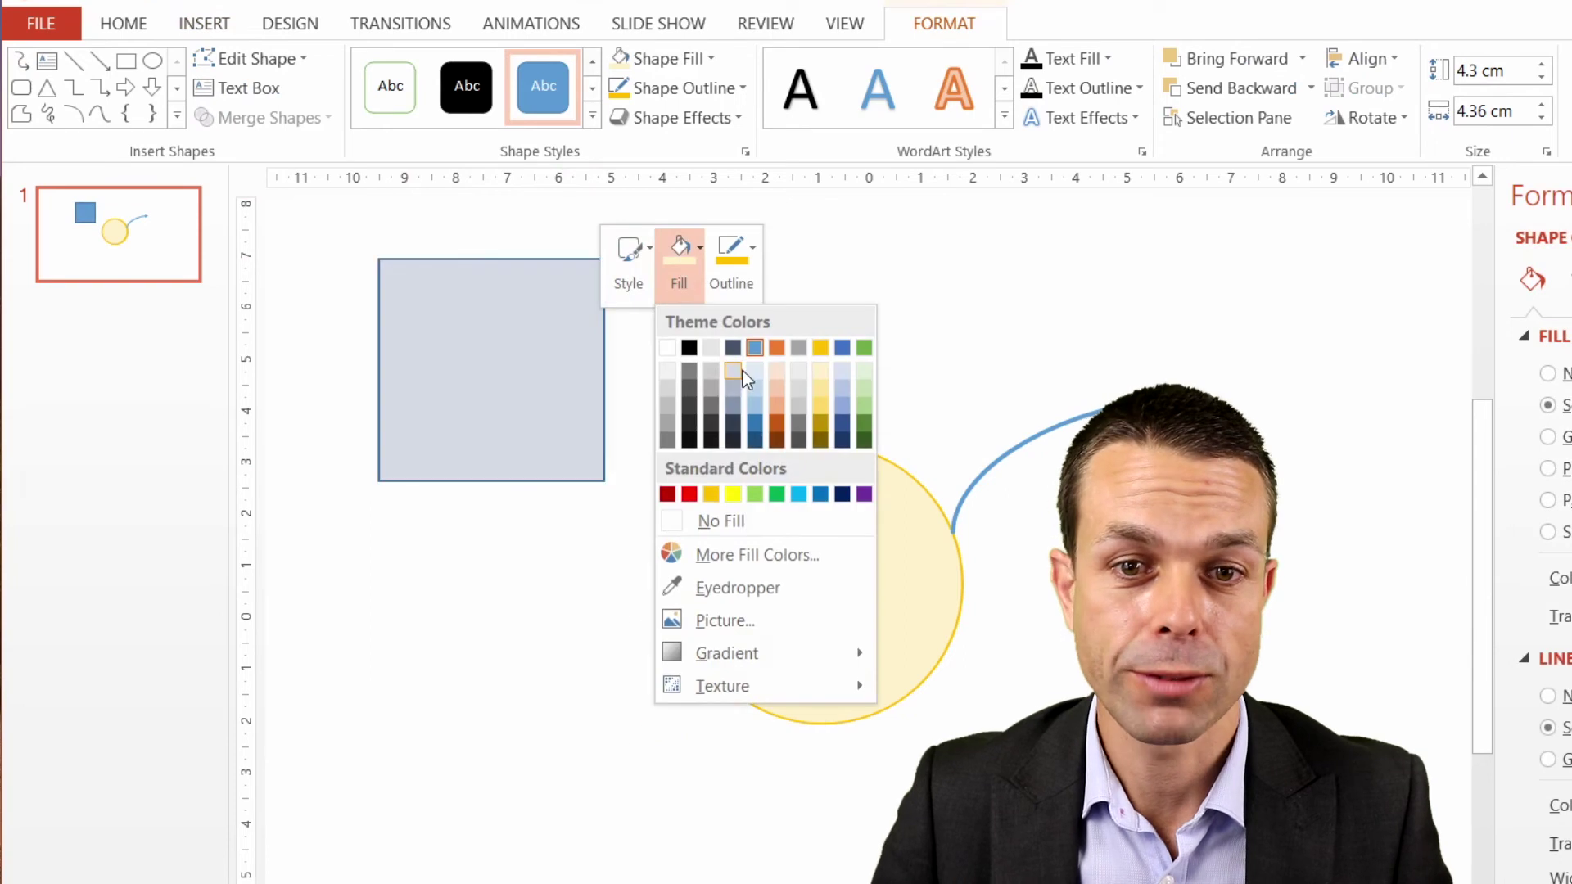
left_click(753, 372)
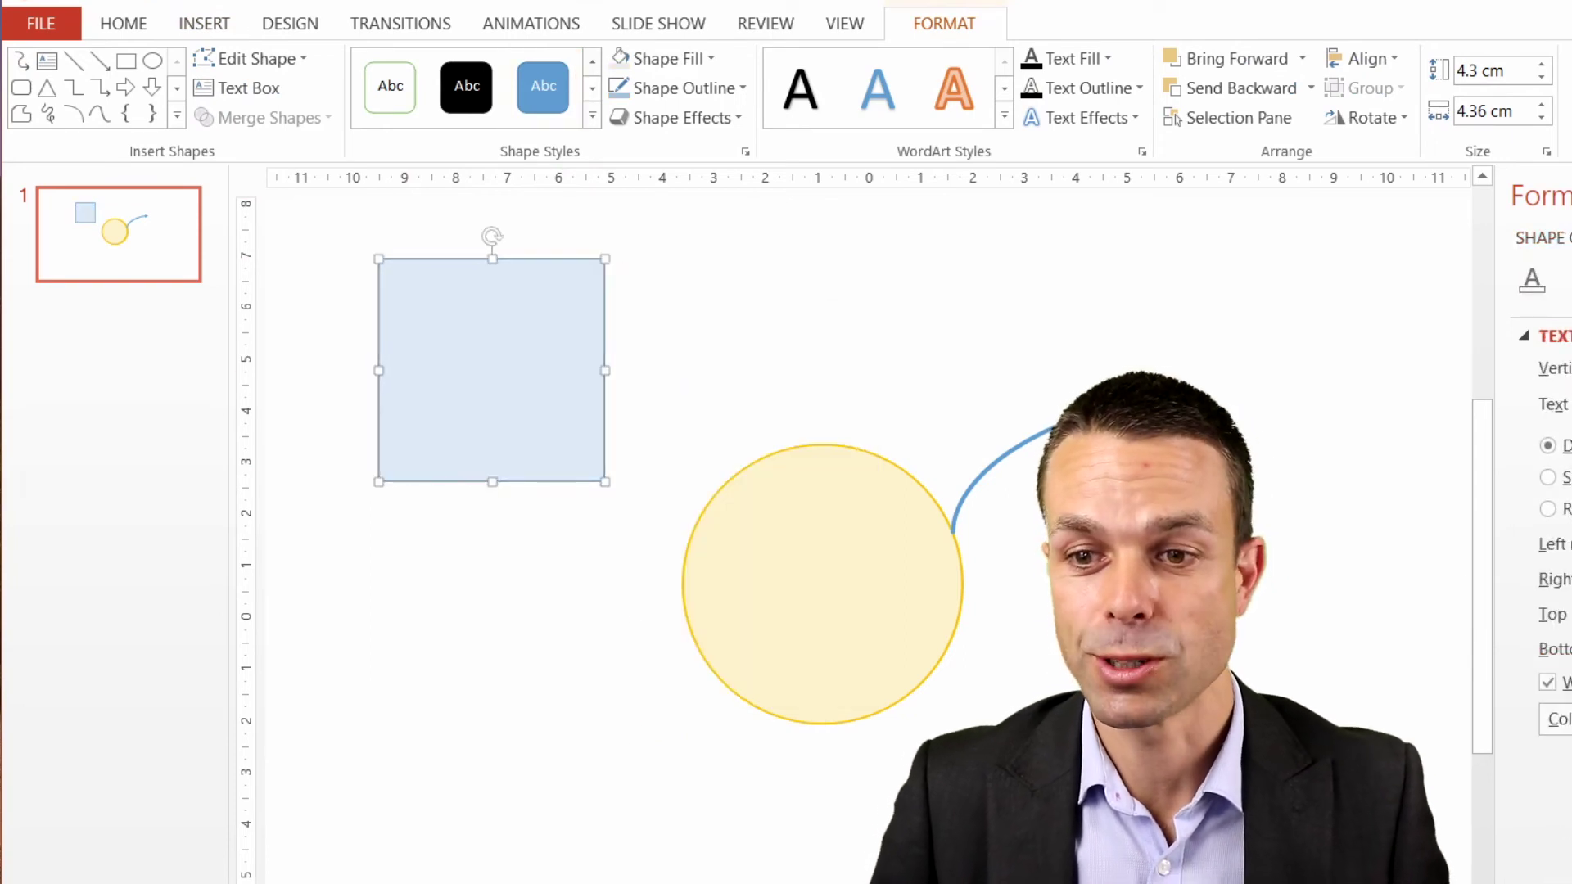
Step: Duplicate the square at quarter size and copy small squares into its corners
key("ctrl+d")
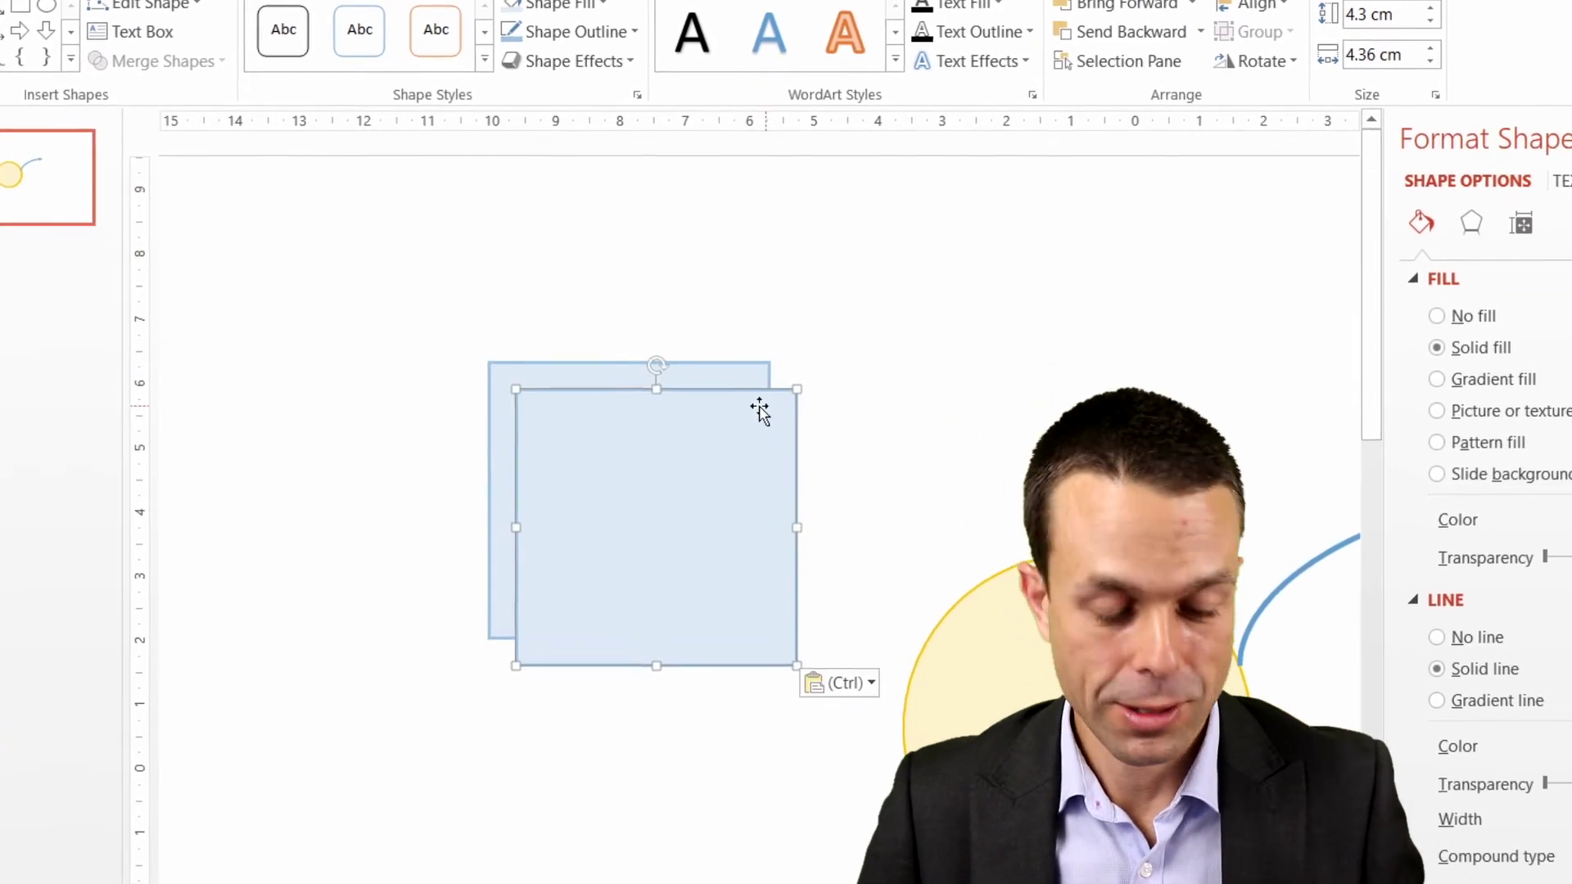
left_click_drag(783, 390, 639, 478)
left_click_drag(497, 488, 501, 350)
left_click_drag(578, 404, 653, 345)
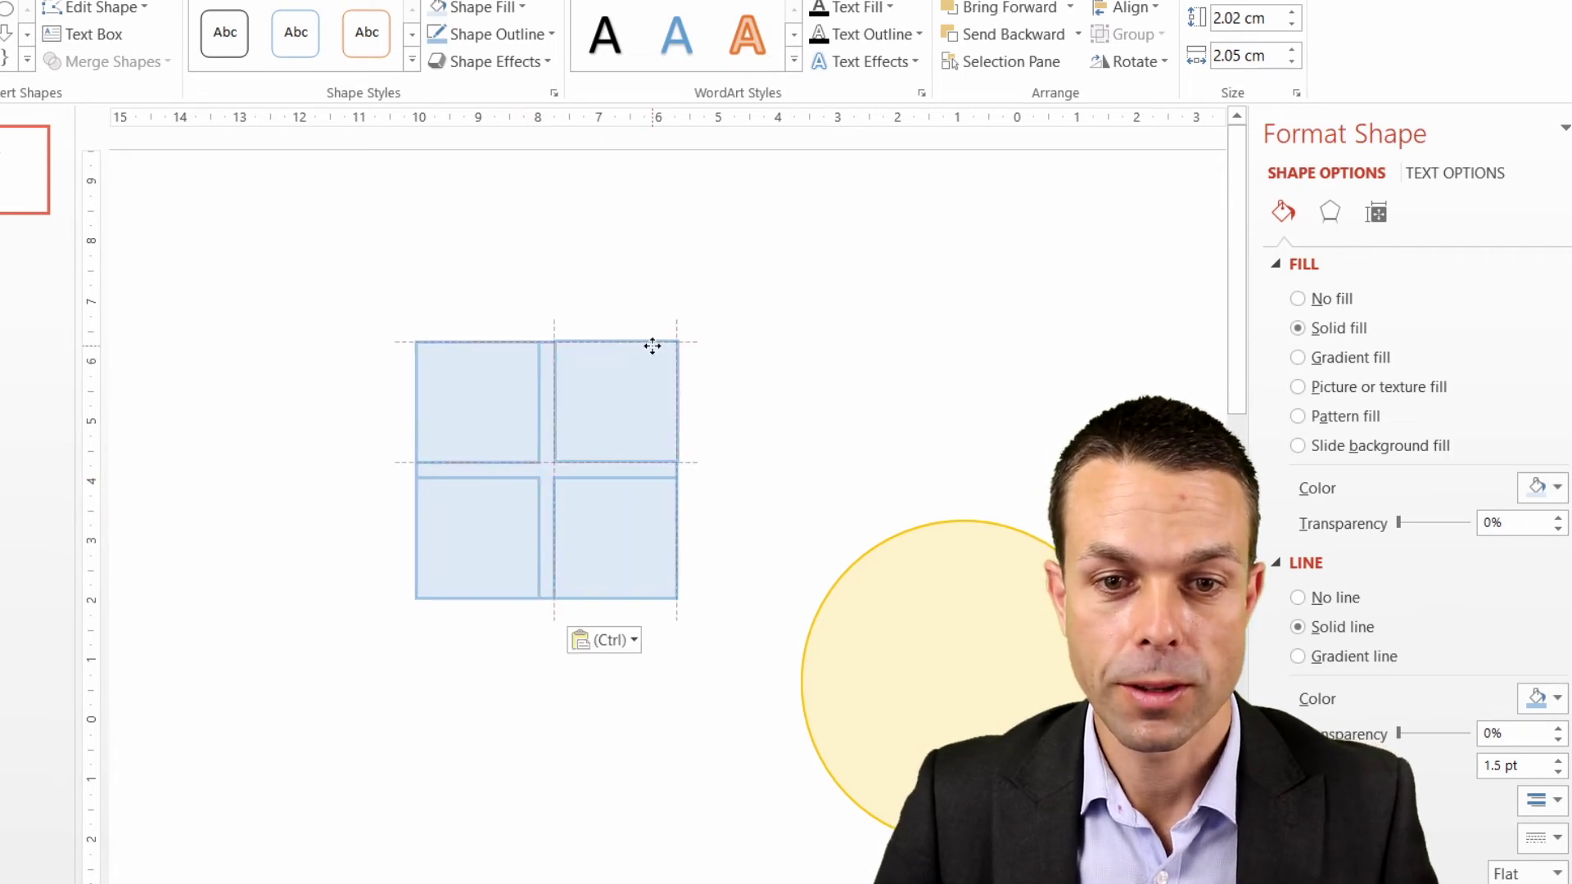
mouse_move(556, 465)
left_mouse_down()
mouse_move(513, 477)
mouse_move(547, 470)
left_mouse_up()
Step: Send each of the four small squares to the back
left_click(555, 488)
left_click(537, 456)
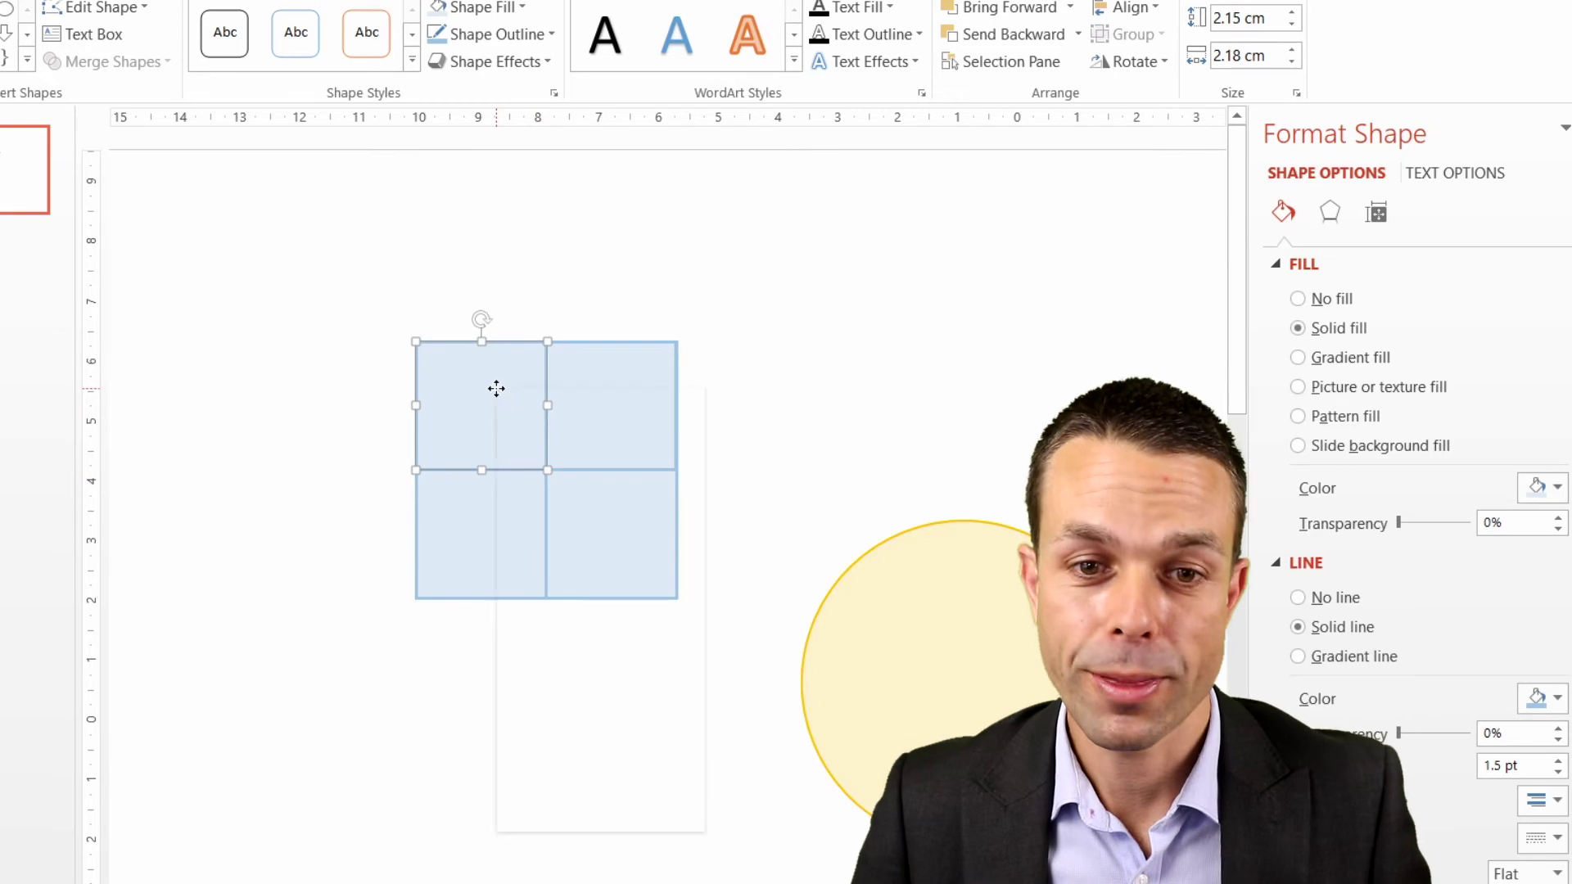
right_click(497, 388)
left_click(573, 656)
left_click(587, 382)
right_click(587, 381)
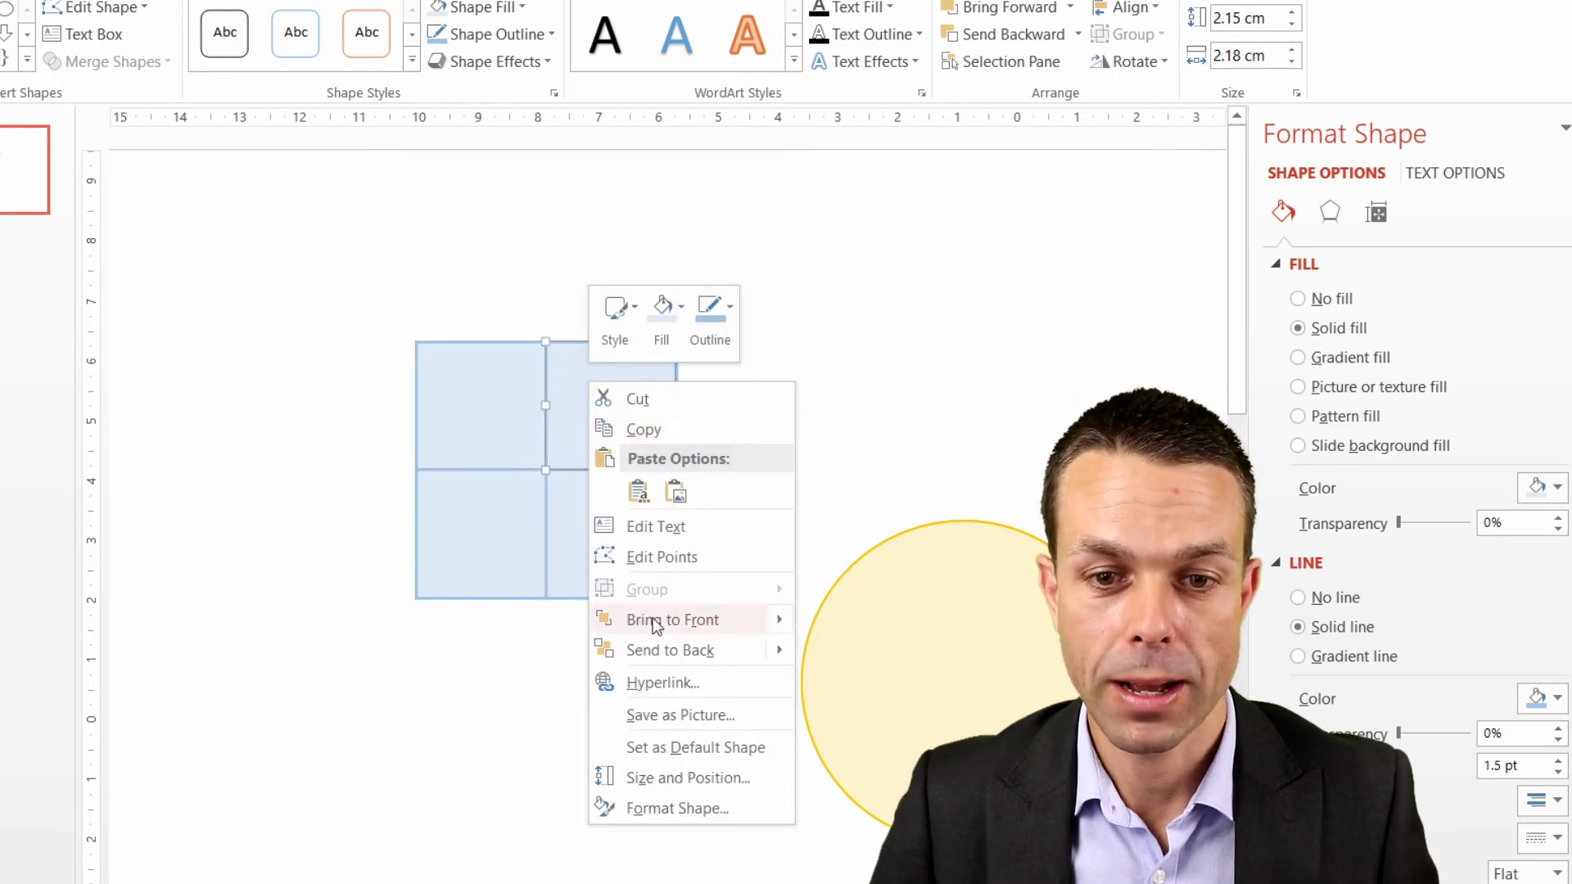
left_click(661, 646)
right_click(497, 531)
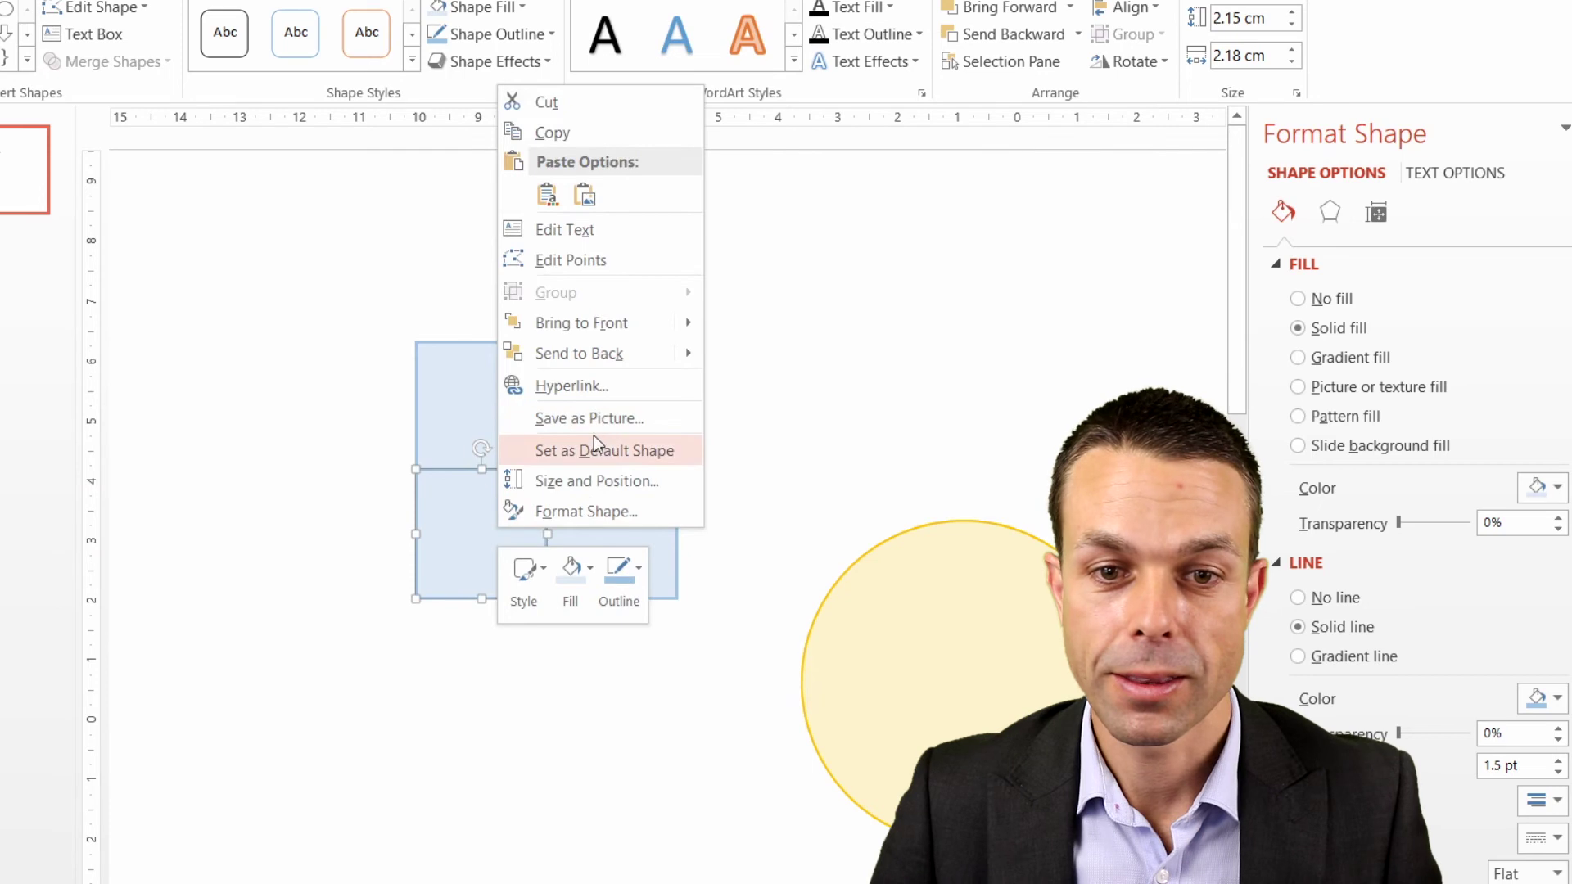
left_click(617, 353)
left_click(611, 516)
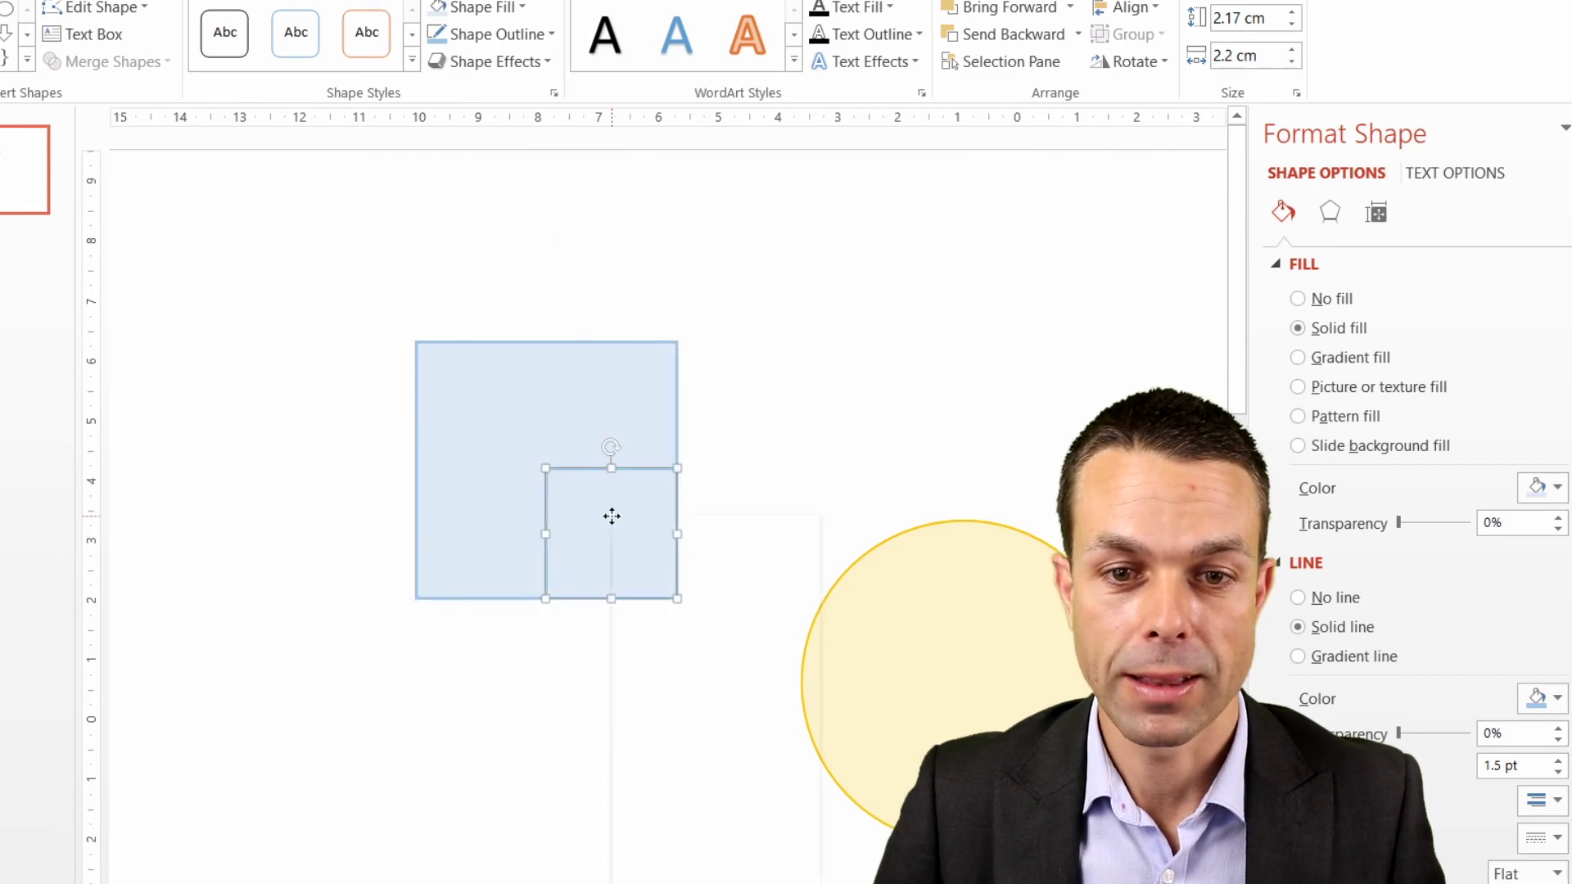
right_click(611, 516)
left_click(711, 790)
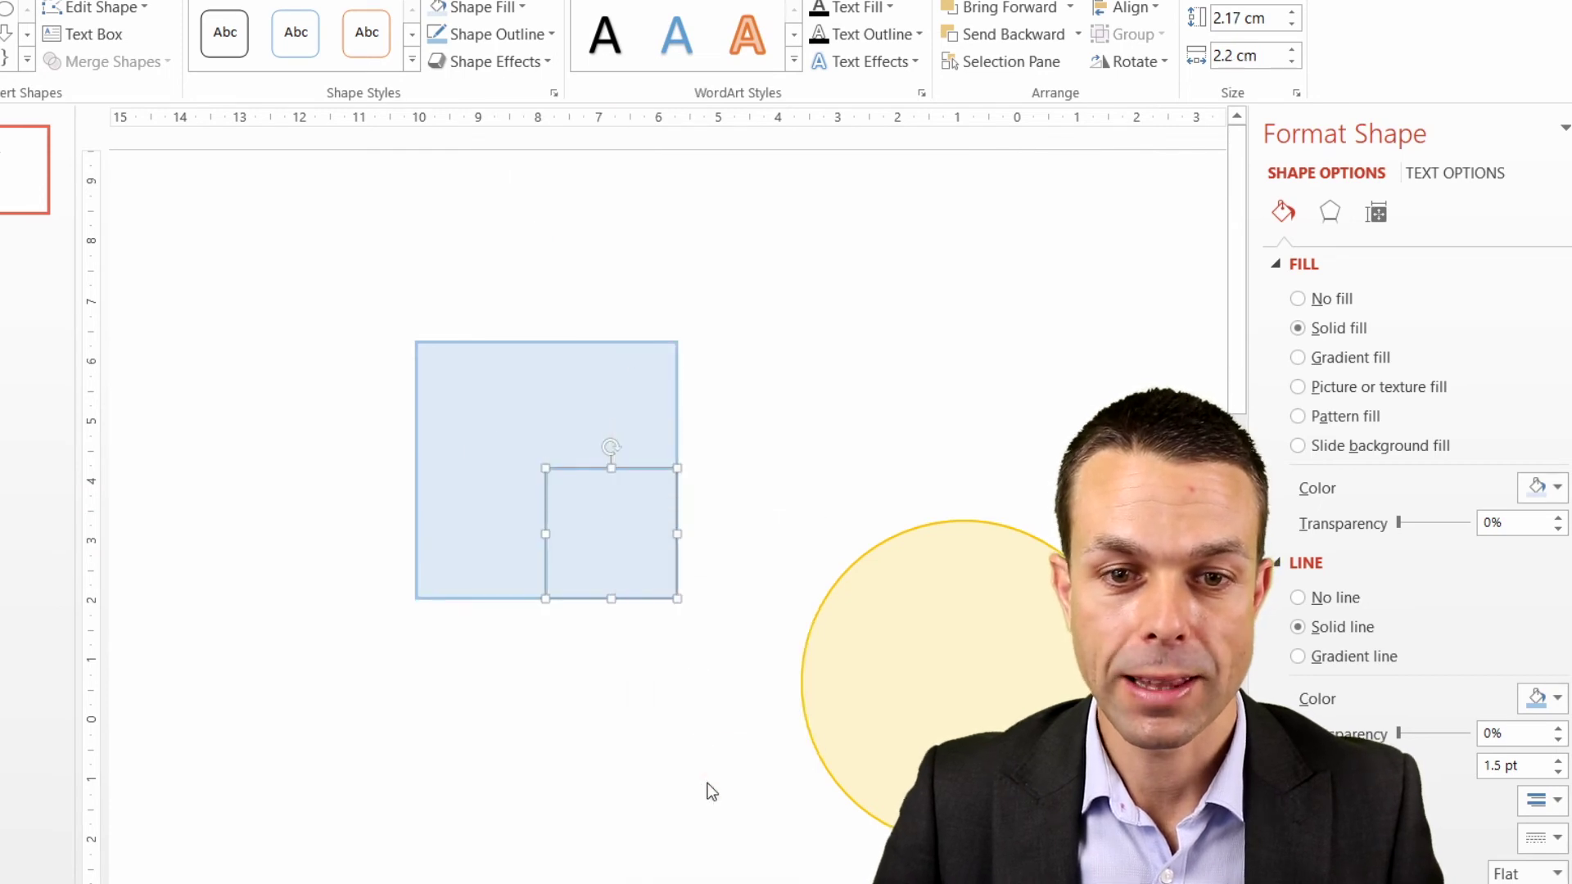
Step: Select all four small squares and group them into one block
left_click(730, 495)
left_click_drag(345, 280, 754, 663)
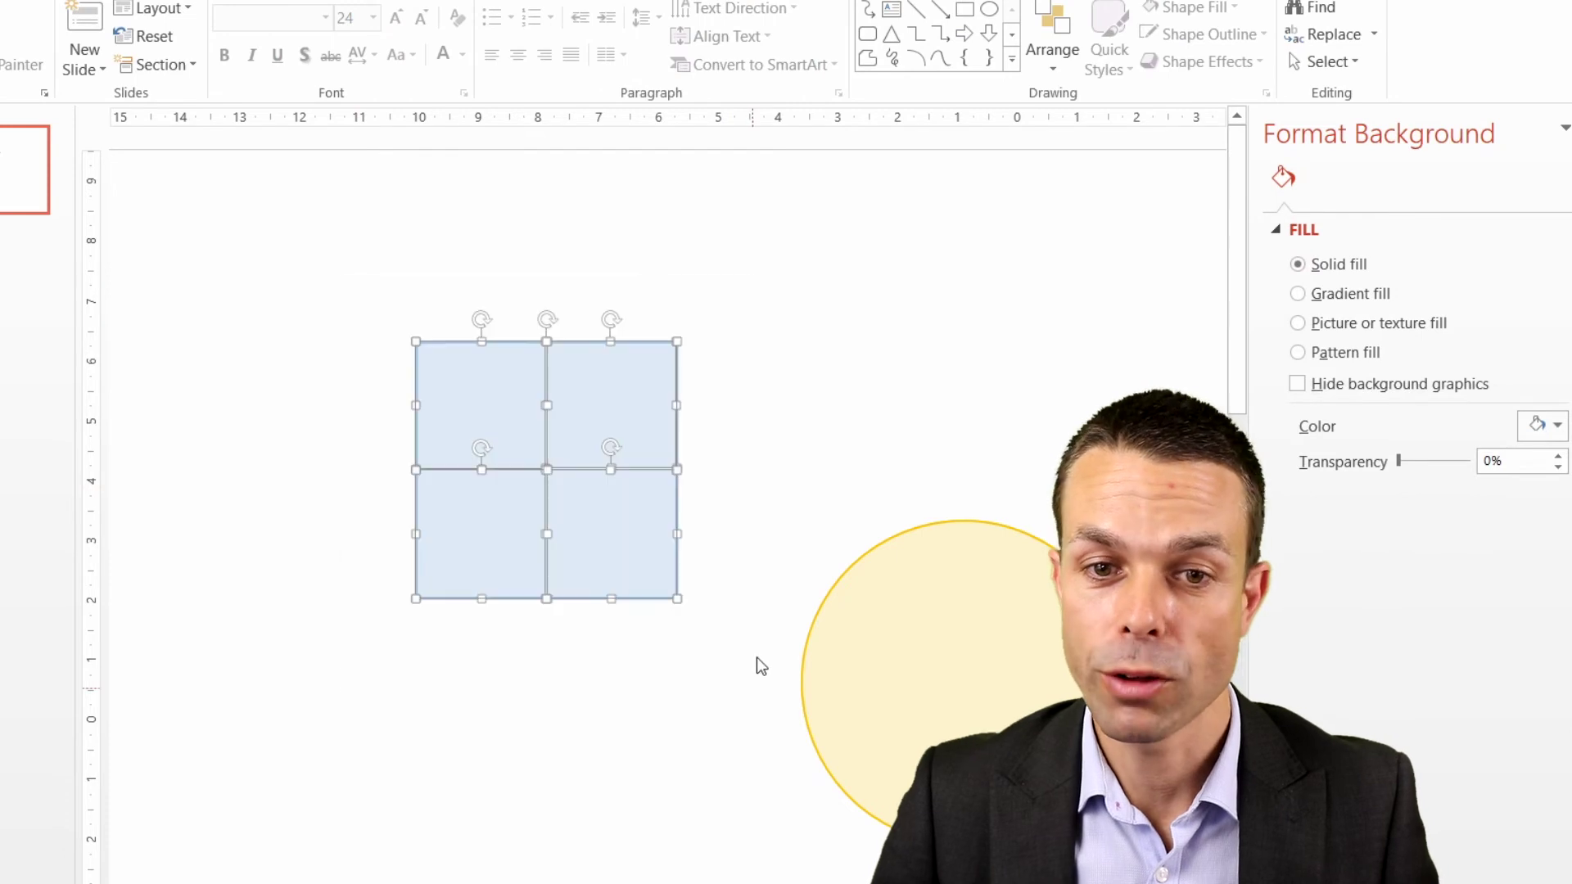
right_click(548, 367)
mouse_move(615, 514)
left_click(804, 512)
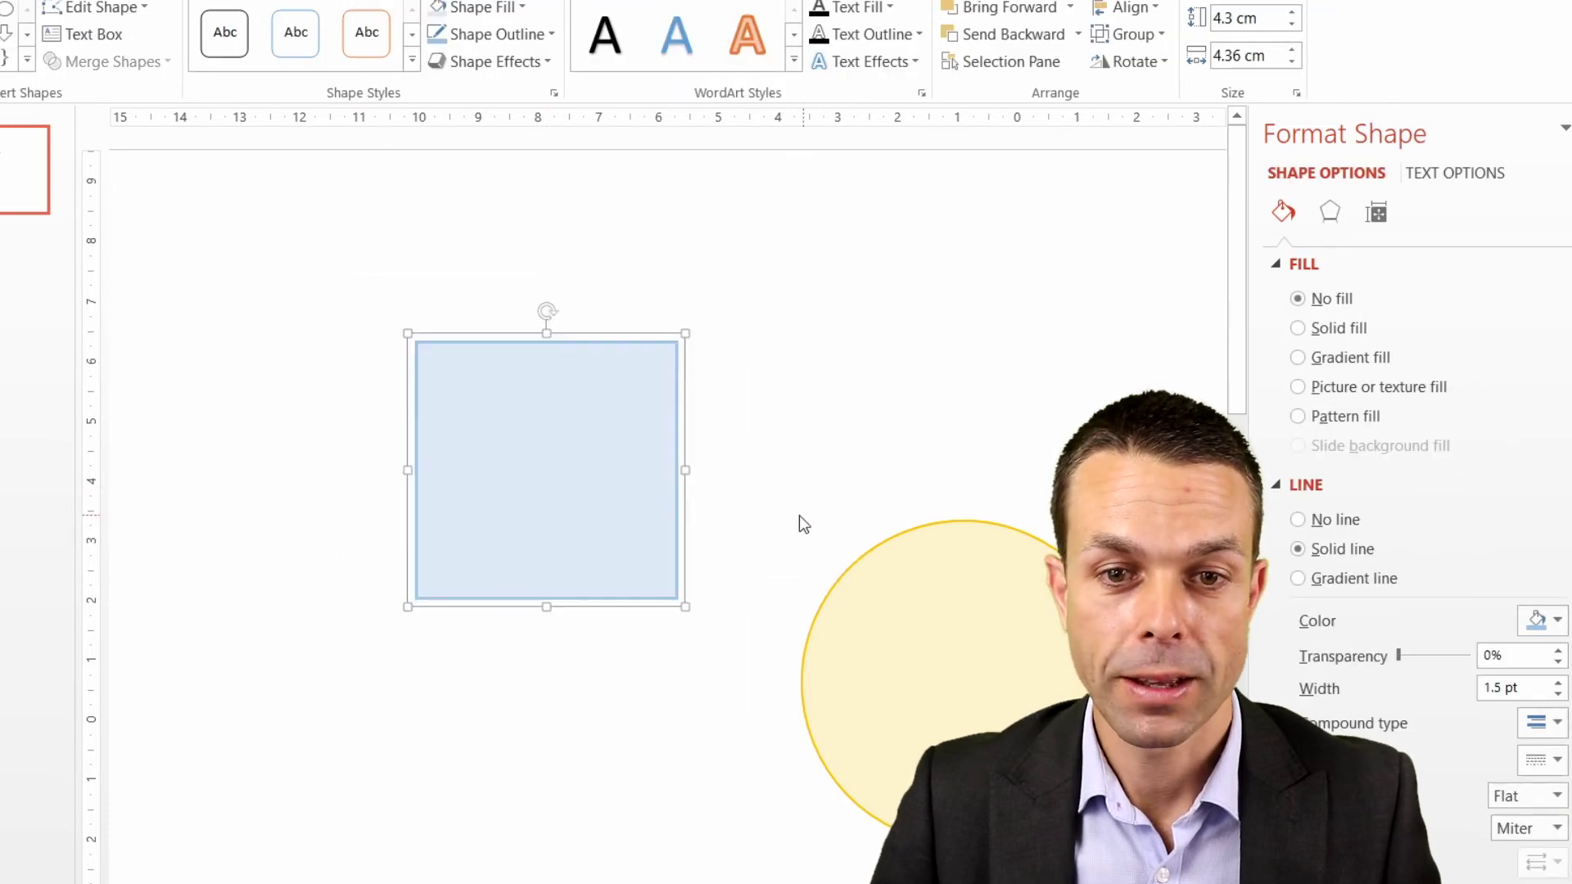
Step: Move the curved arrow's start point to the right edge of the blue square
key("Tab")
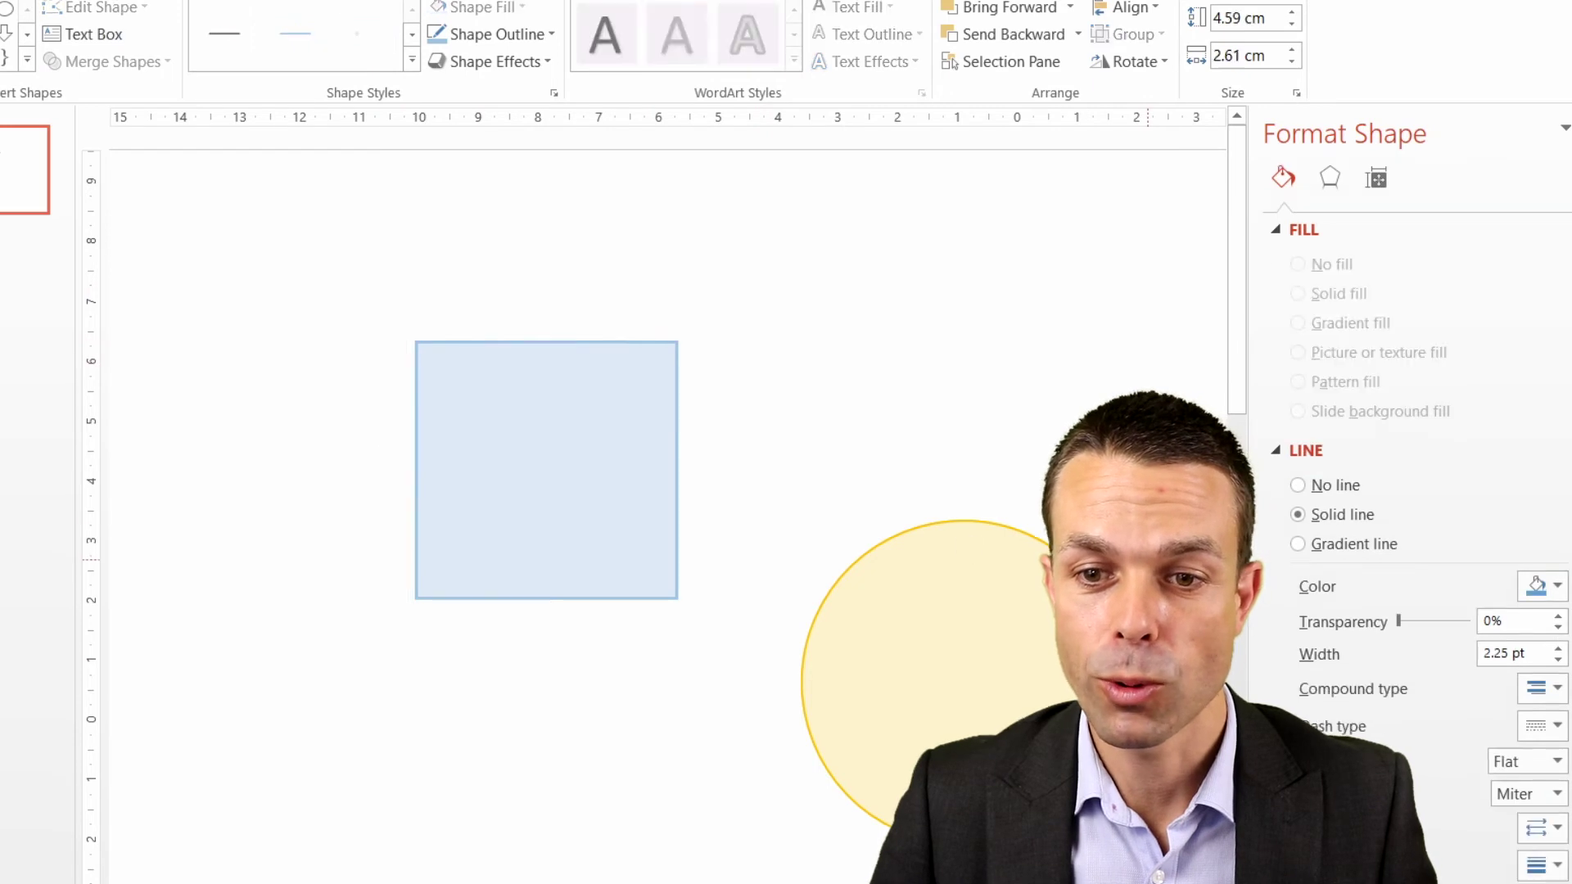
left_click_drag(680, 429, 810, 381)
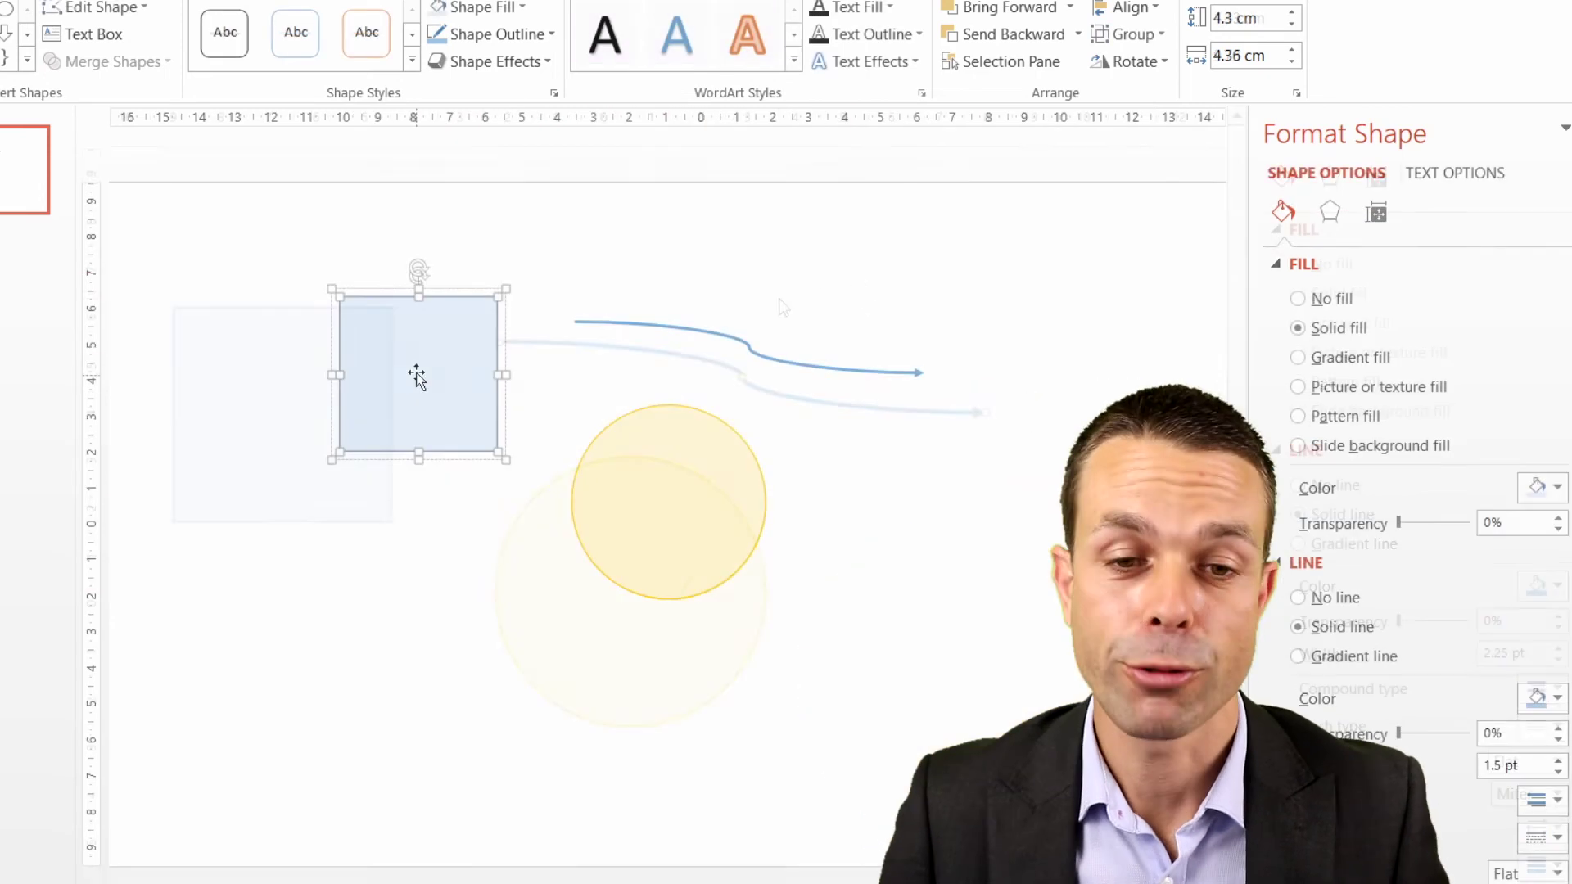
right_click(415, 370)
Step: Type the label 'Other systems of Areas' in the square and colour it dark grey
left_click(500, 514)
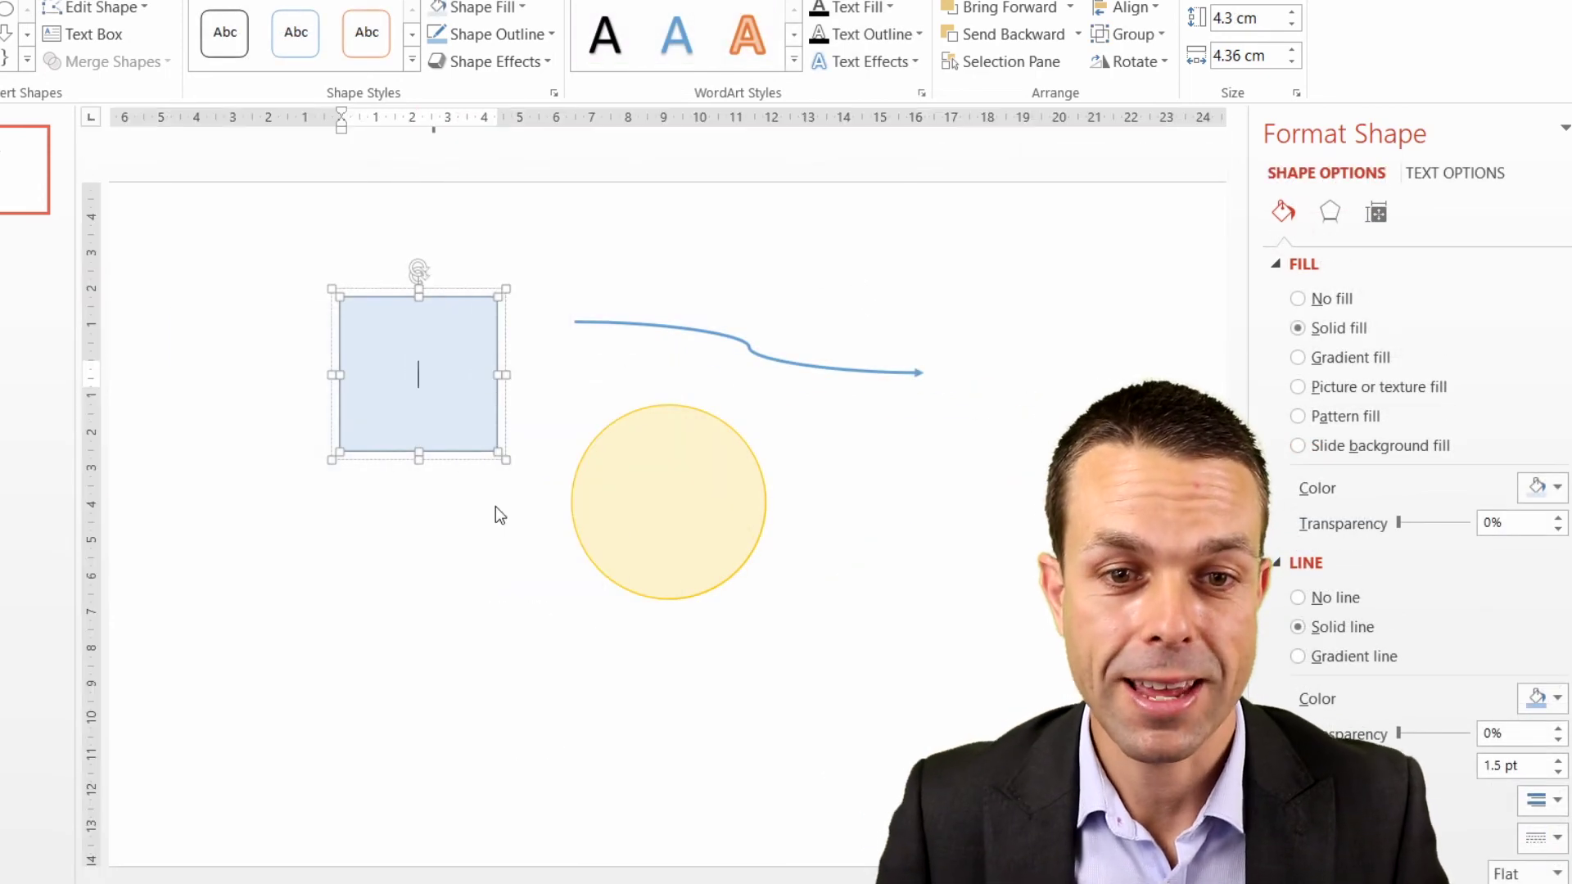
type("Other systems of Ar")
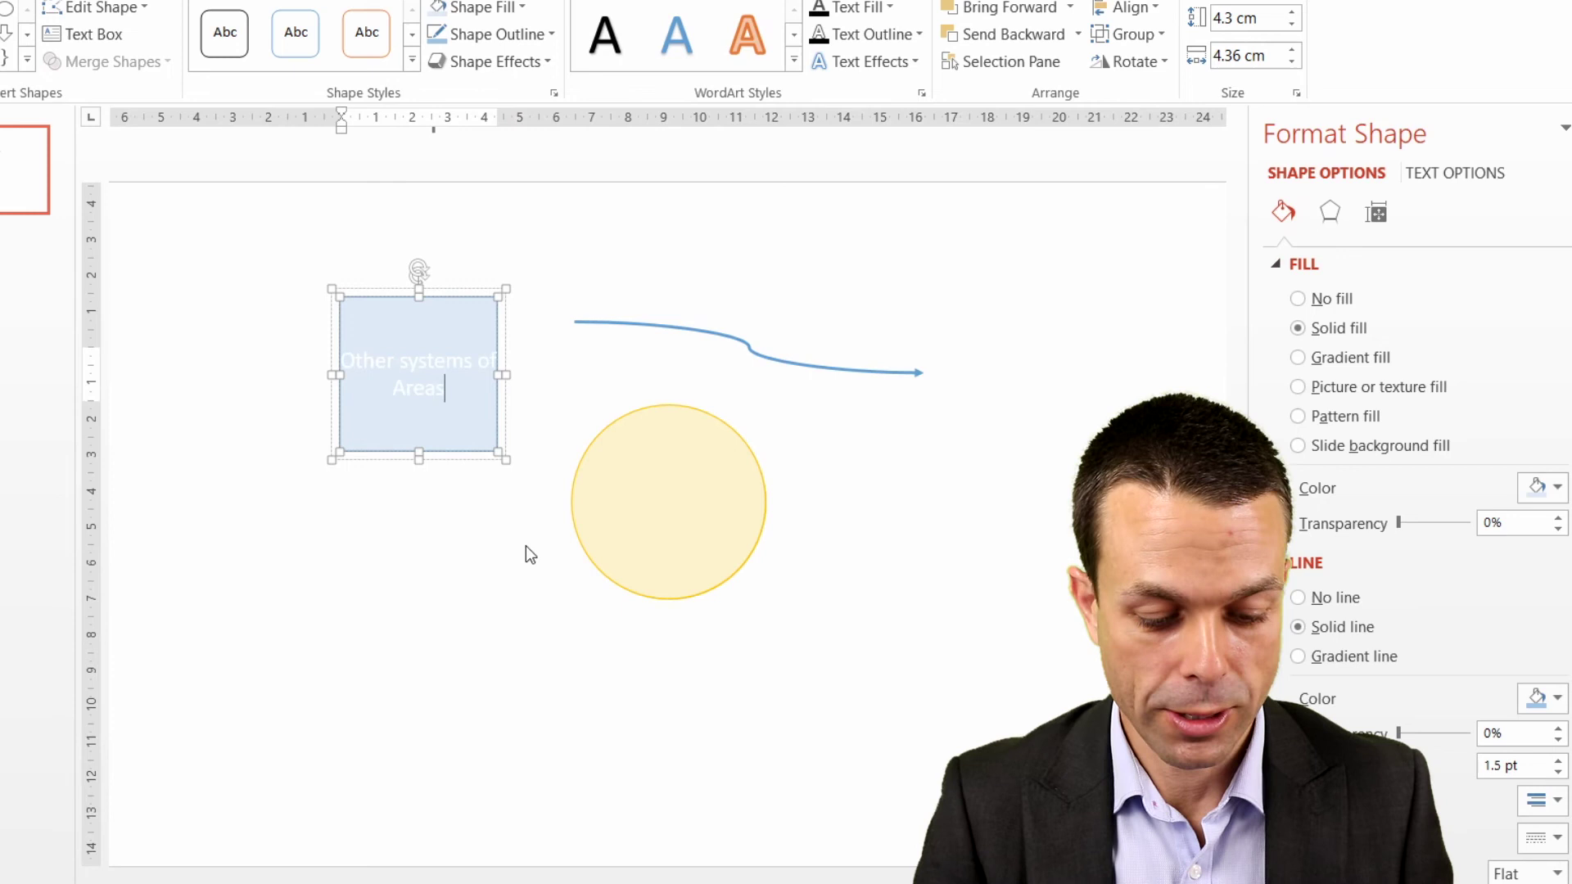
type("eas")
key("ctrl+a")
left_click(49, 2)
left_click(463, 54)
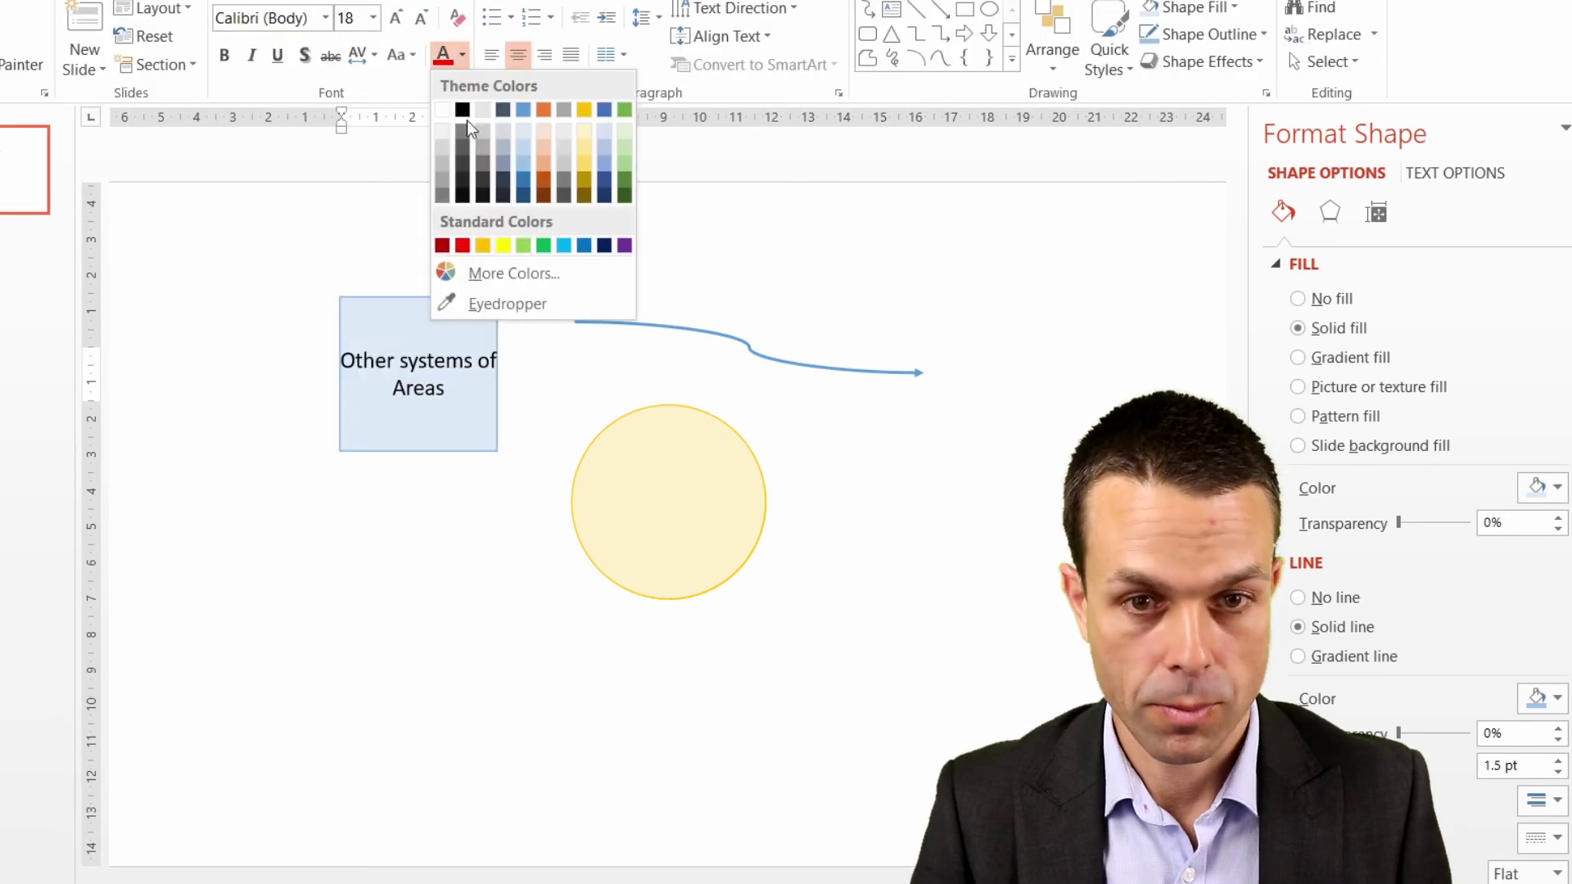
left_click(463, 163)
Step: Place the caret to fix the label, then dismiss the circle's arrangement options unchanged
left_click(495, 364)
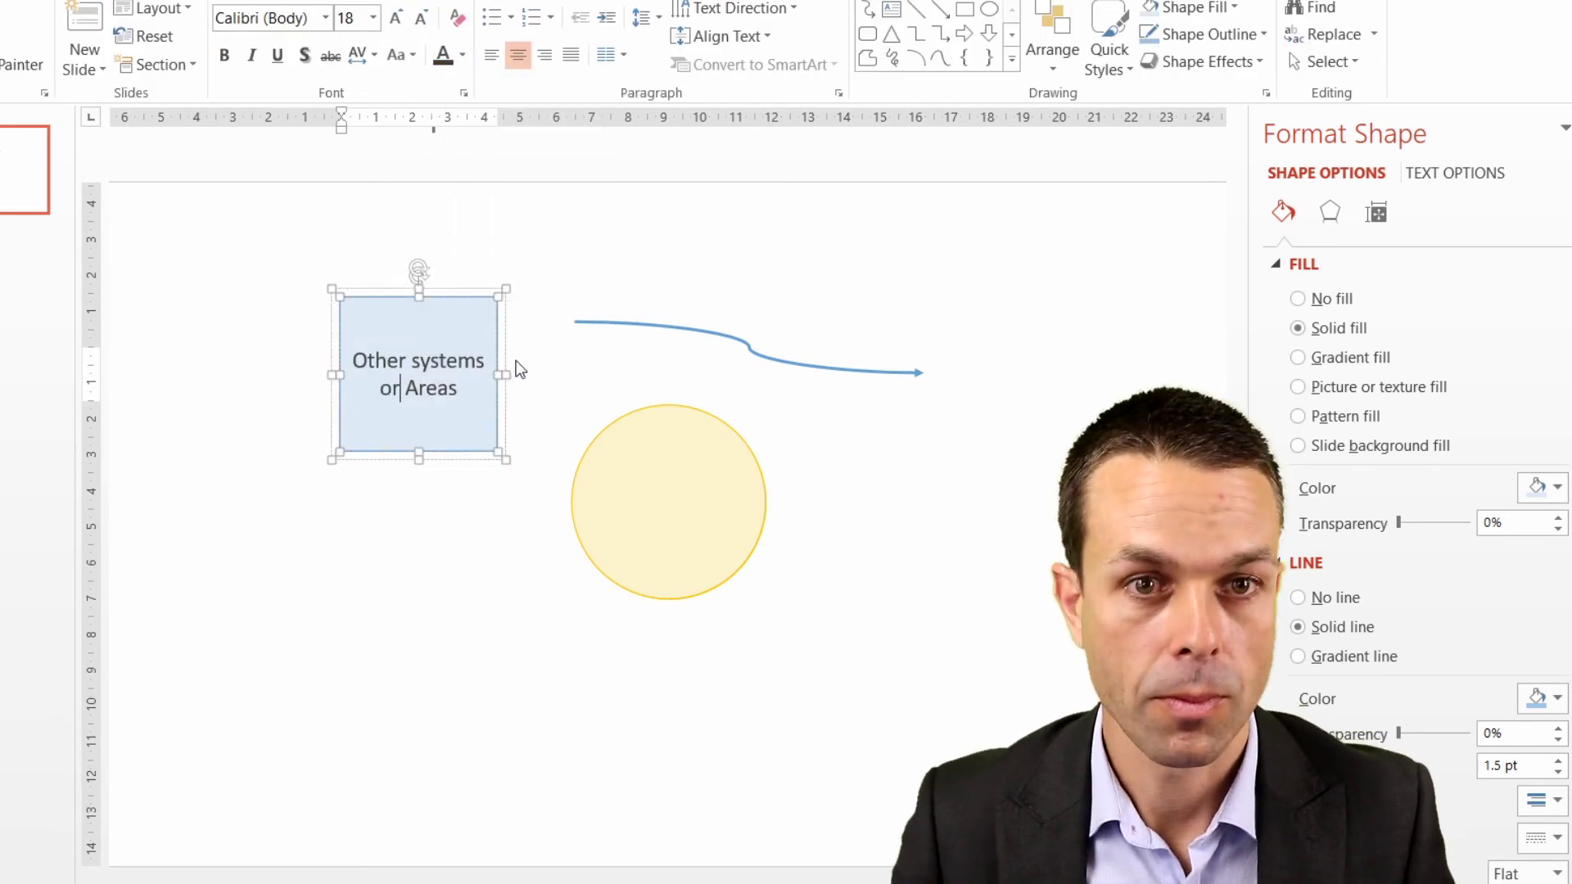
right_click(670, 499)
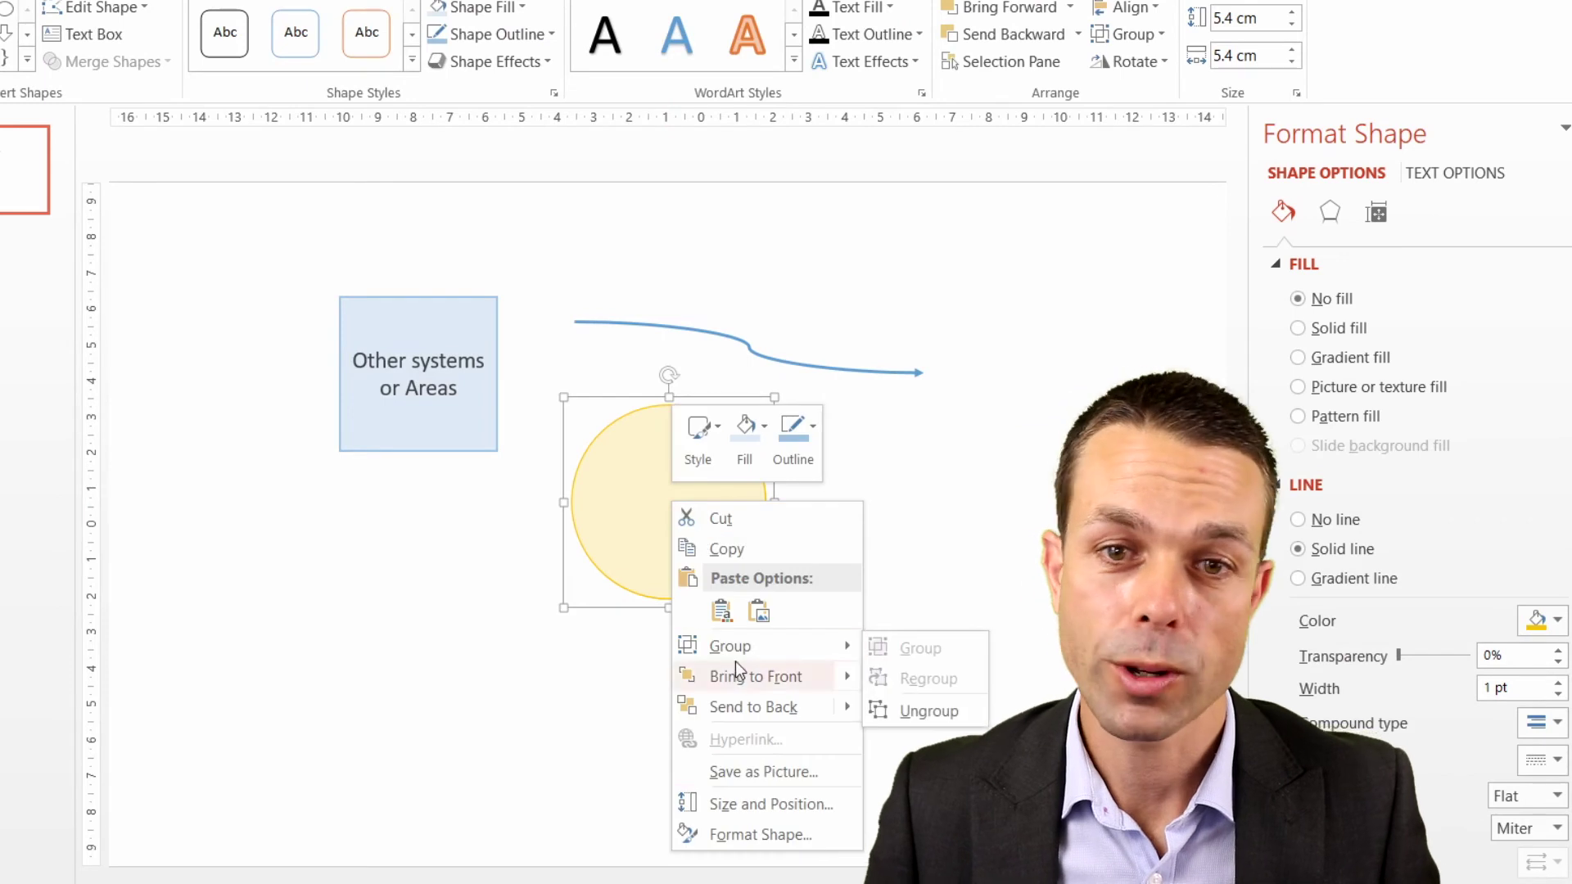
left_click(642, 492)
right_click(642, 492)
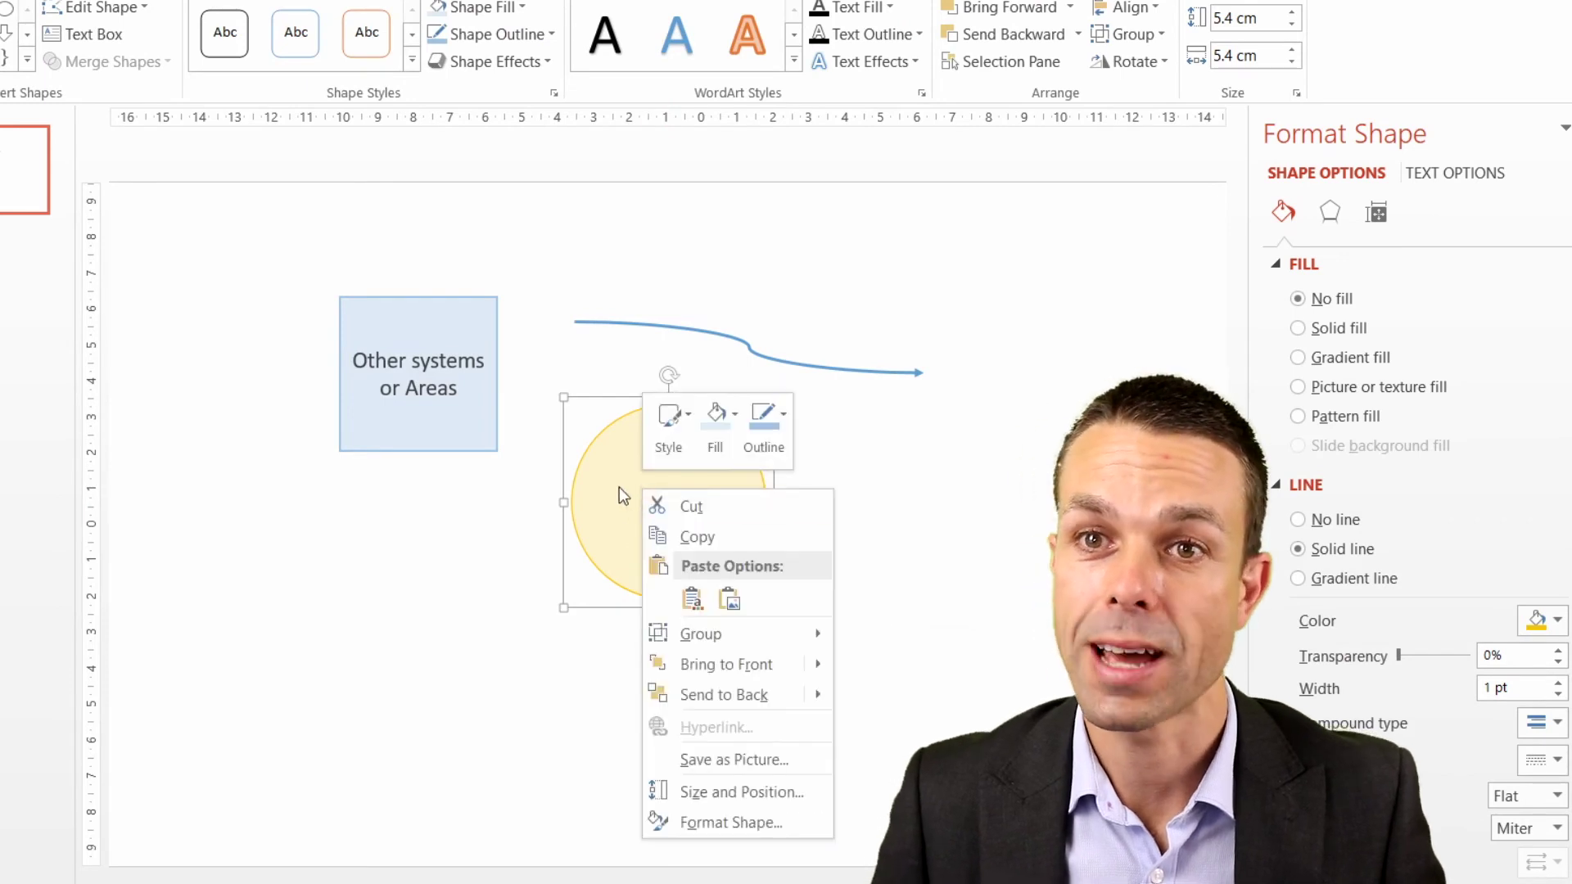
left_click(646, 400)
right_click(652, 407)
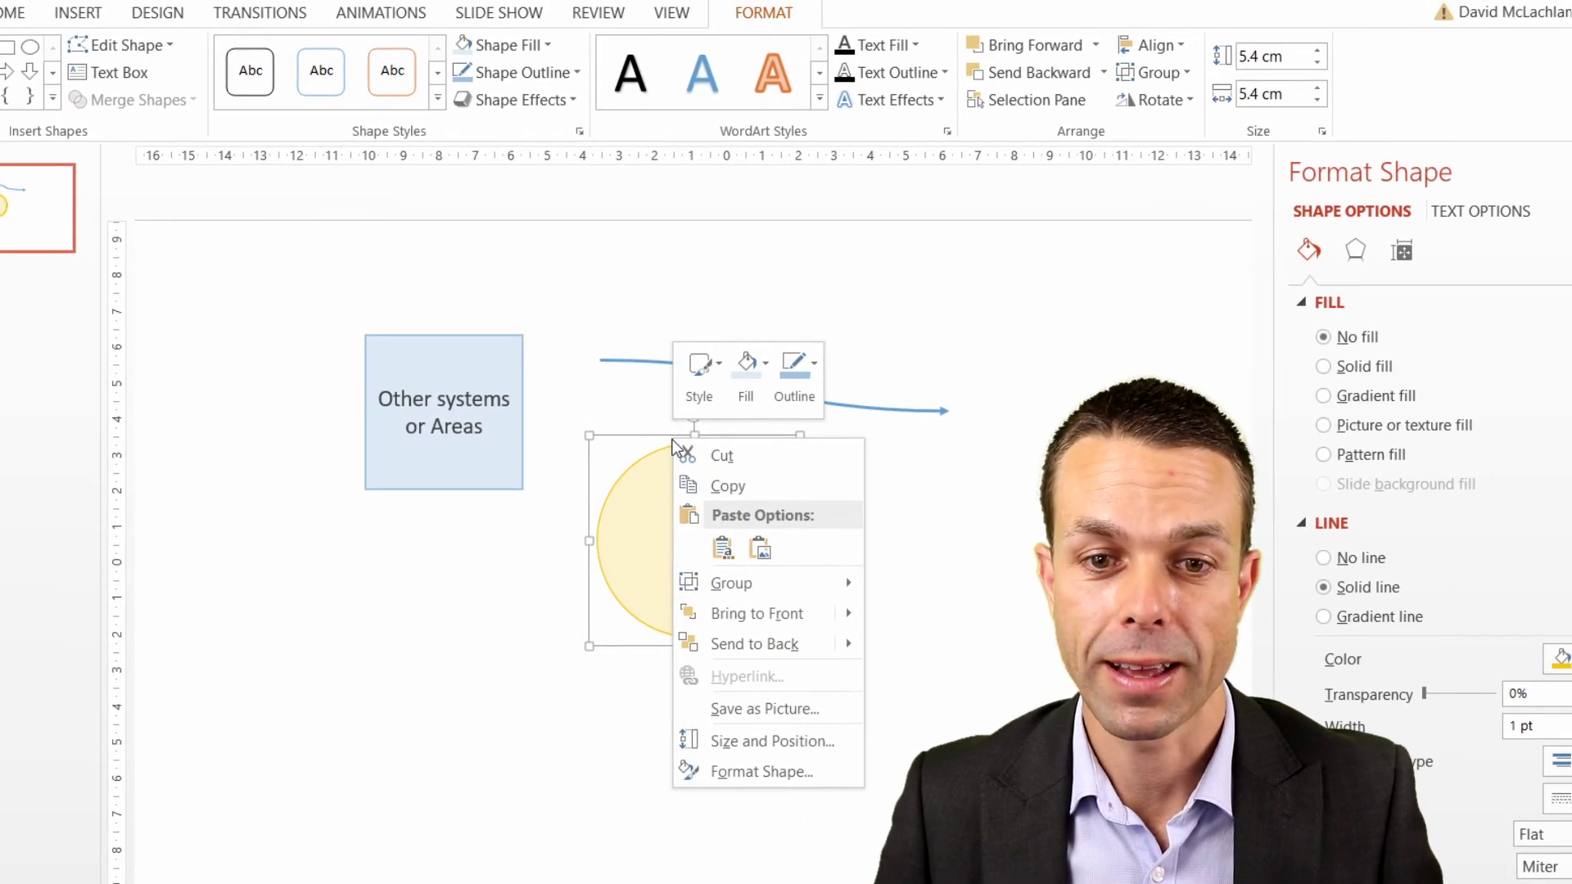
left_click(637, 450)
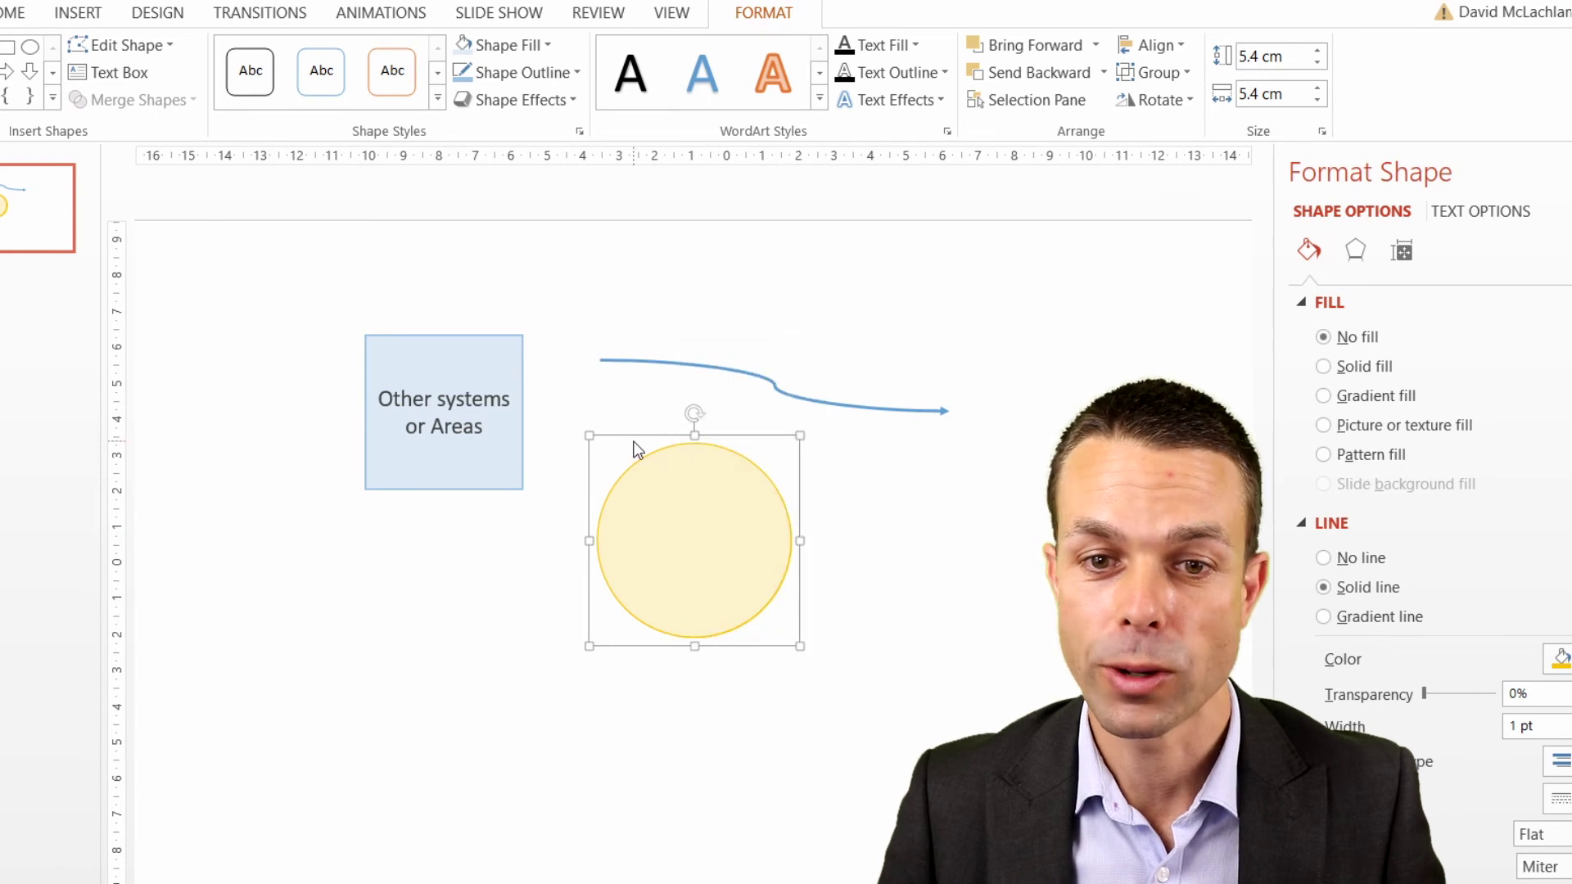
left_click(836, 533)
Step: Draw a text box inside the circle and remove its outline
scroll(1003, 18, "down", 1)
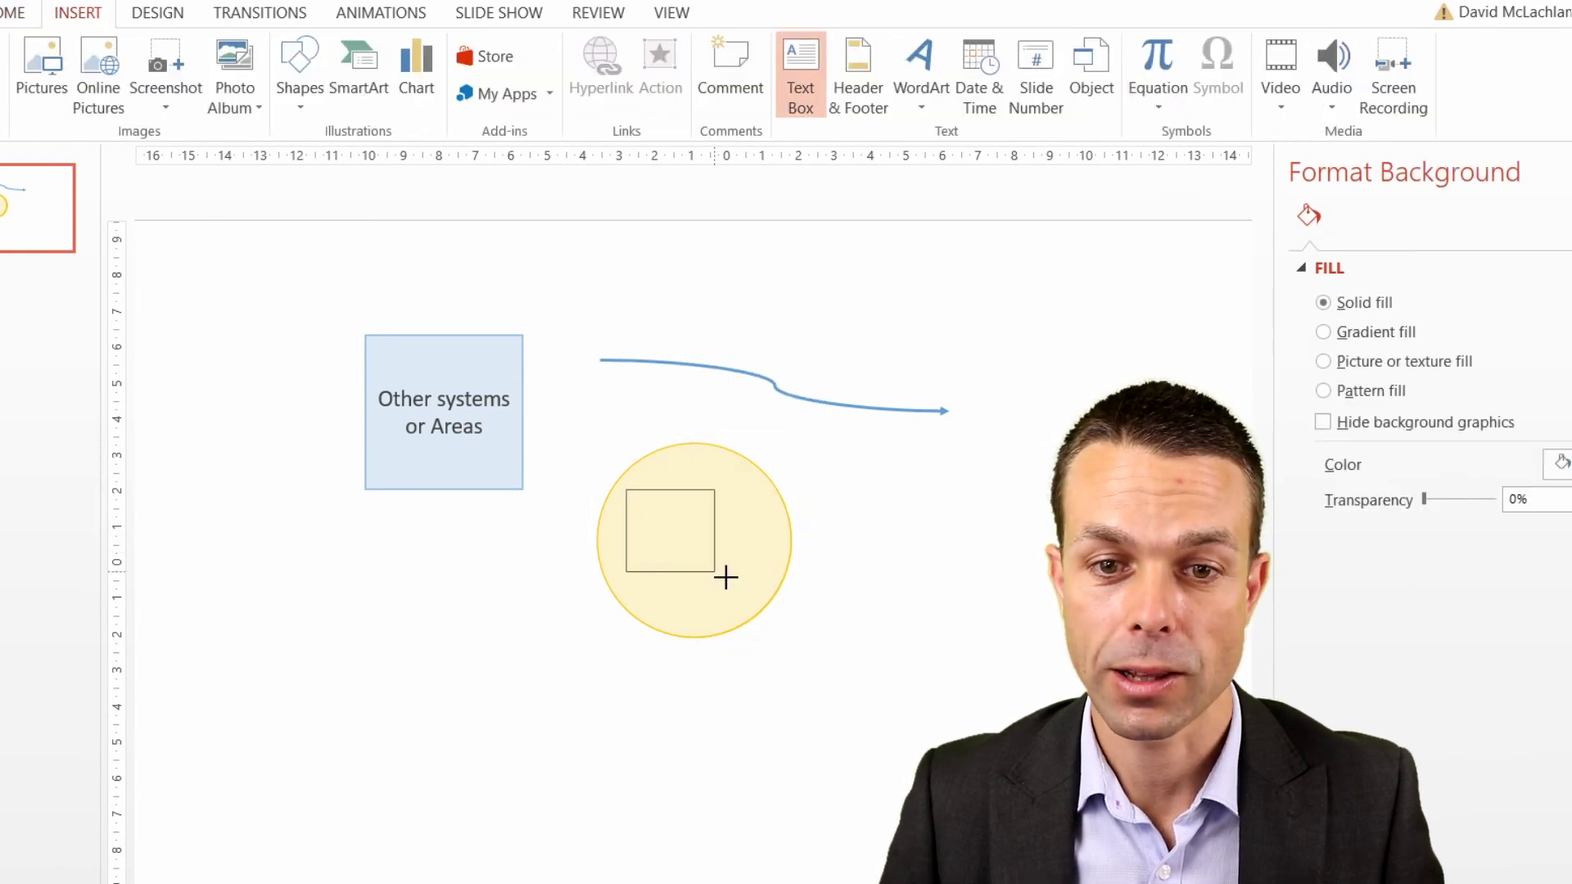
left_click_drag(725, 577, 762, 586)
right_click(702, 493)
left_click(797, 421)
left_click(800, 670)
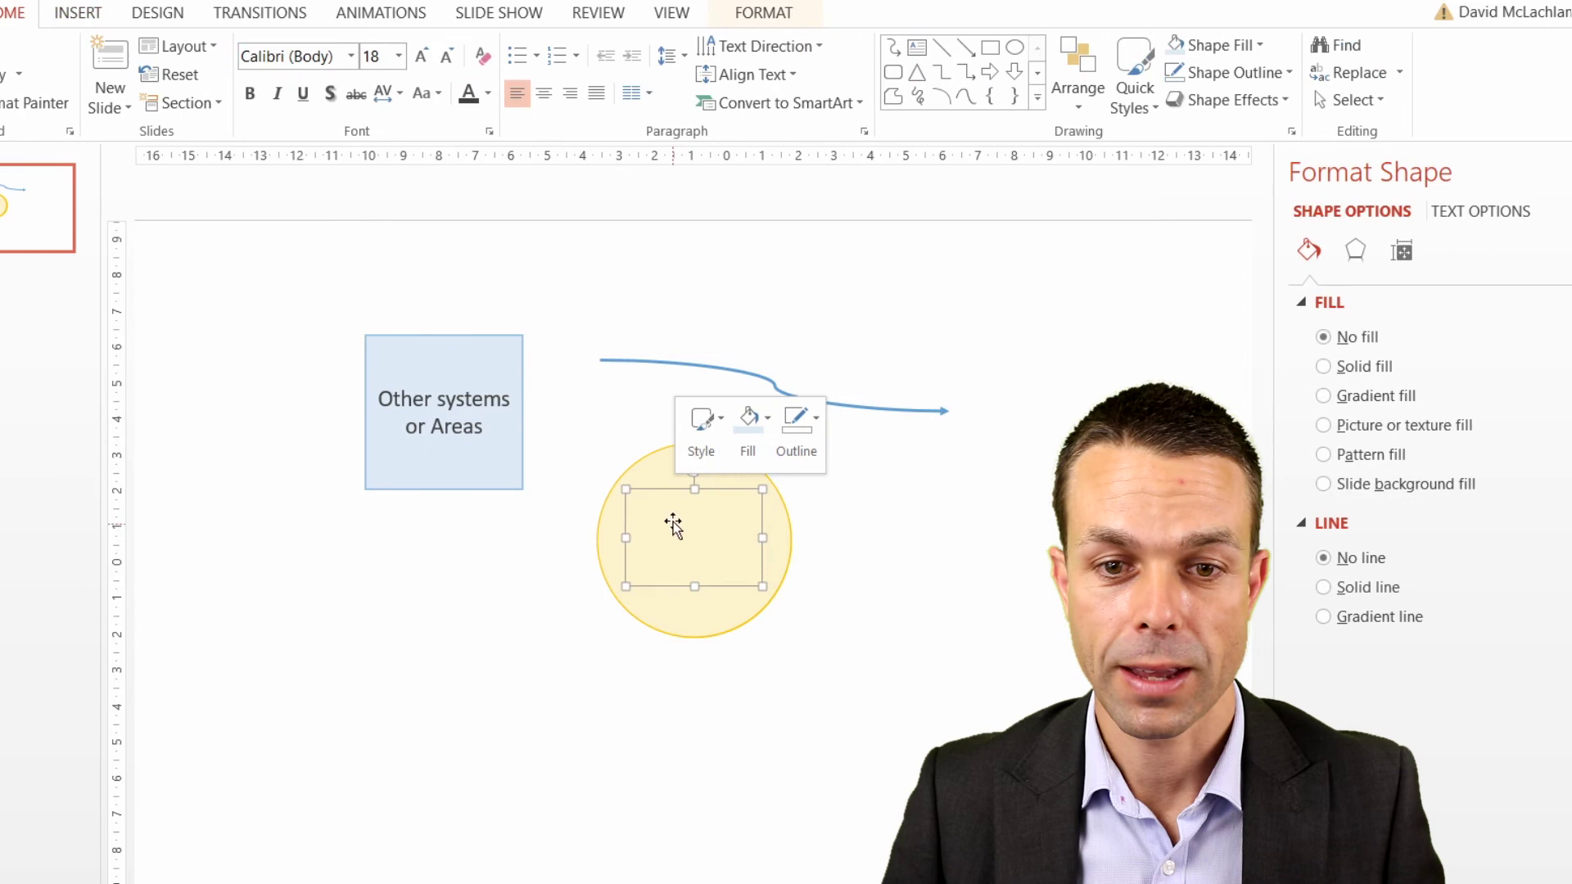
Step: Finish the centred text 'Main System or Process' and group it with the circle
right_click(673, 526)
left_click(788, 628)
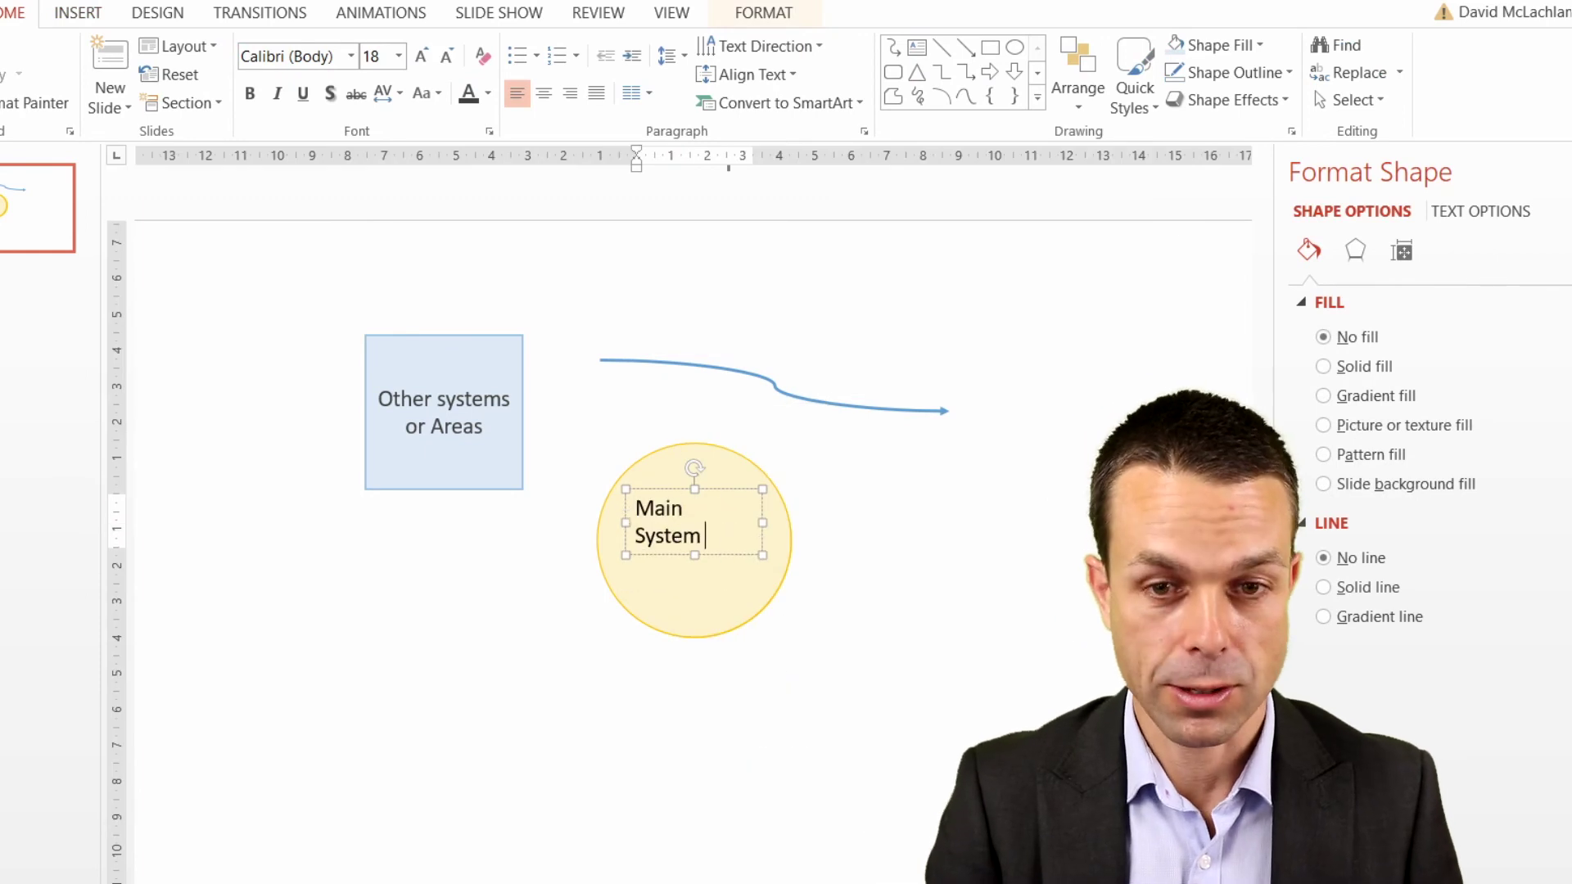
type("ss")
key("Escape")
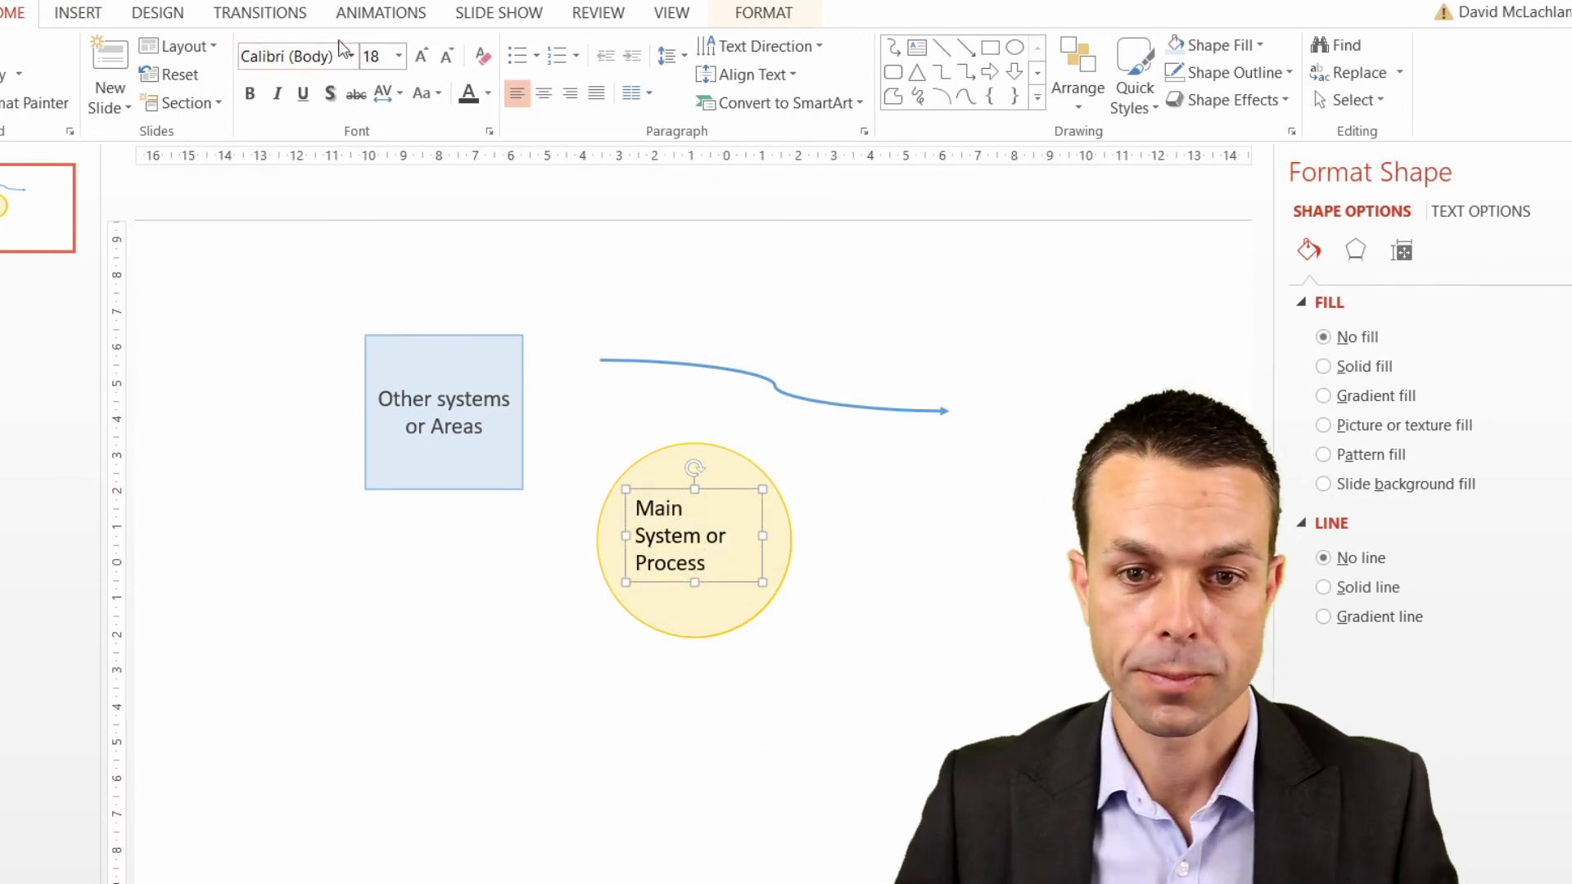
left_click(541, 94)
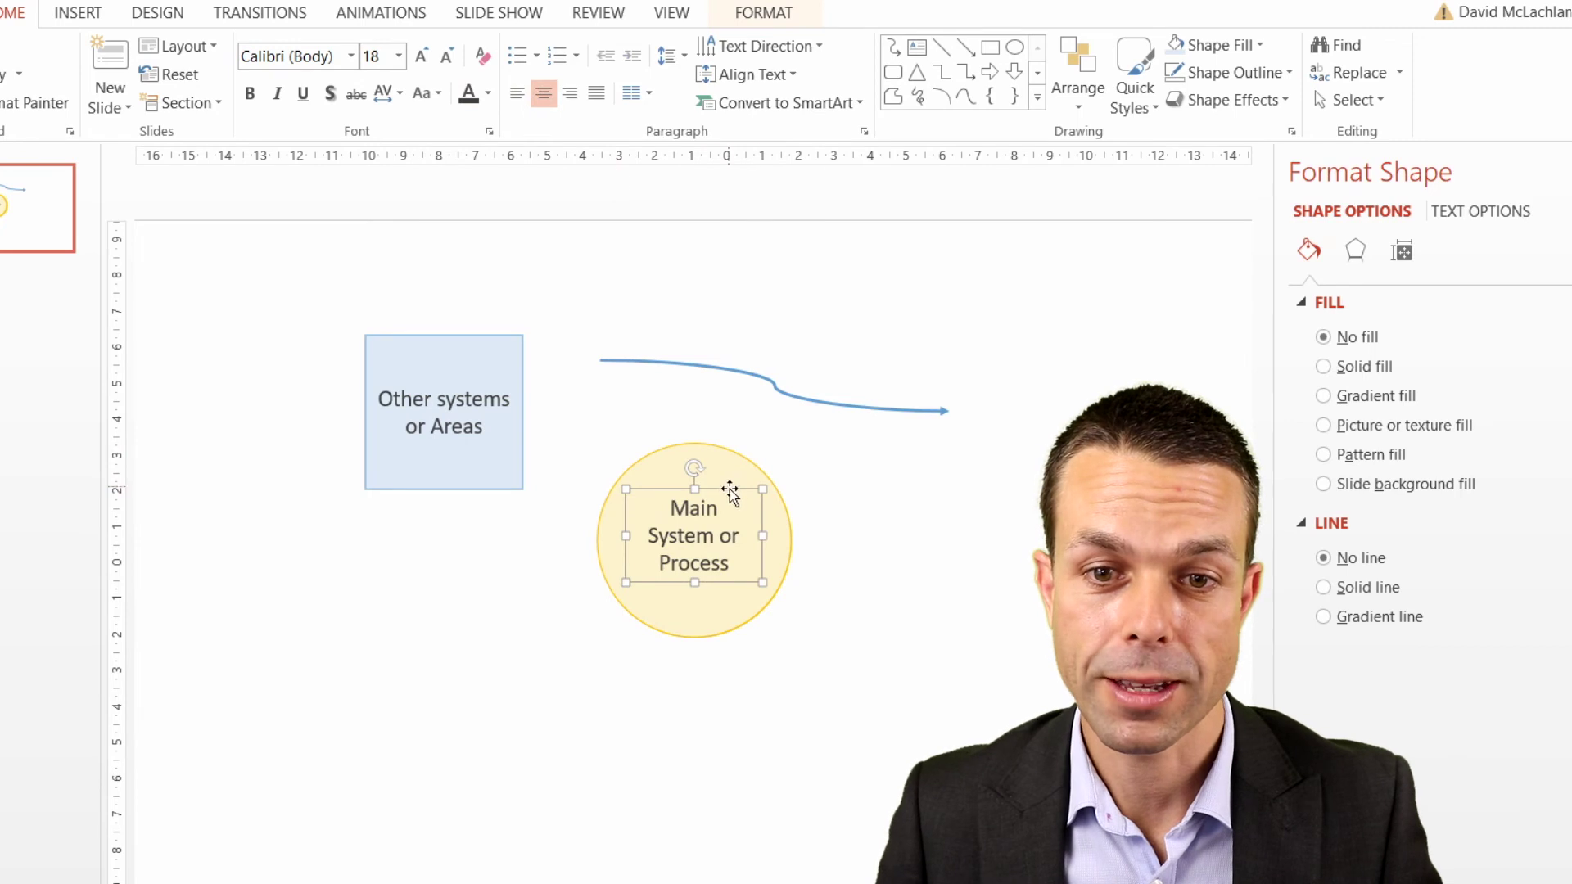
left_click_drag(562, 410, 838, 651)
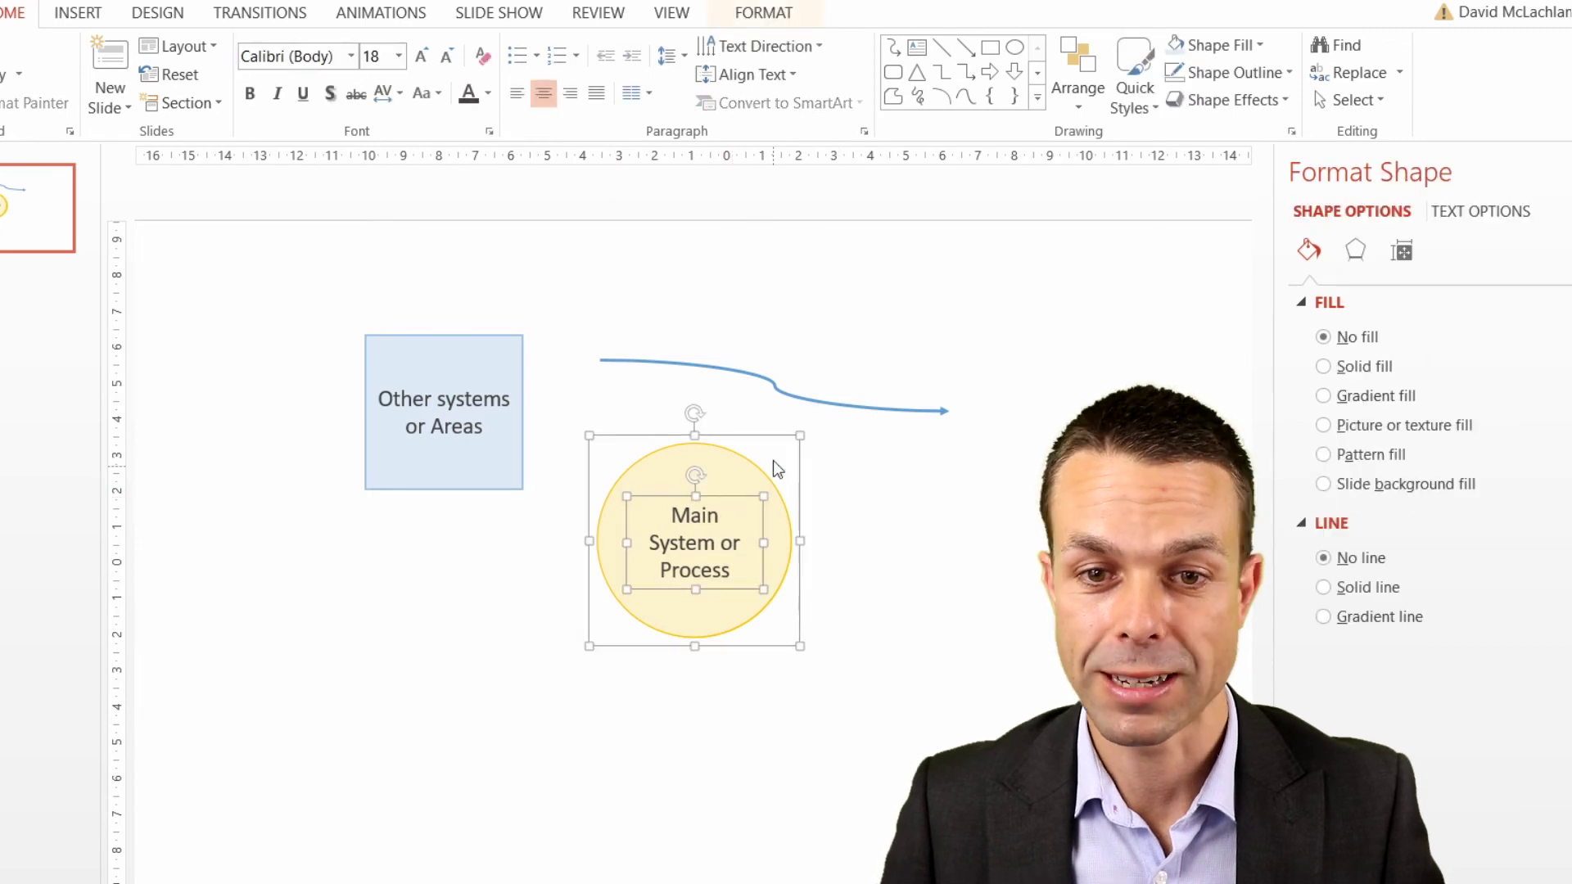
right_click(750, 438)
left_click(974, 572)
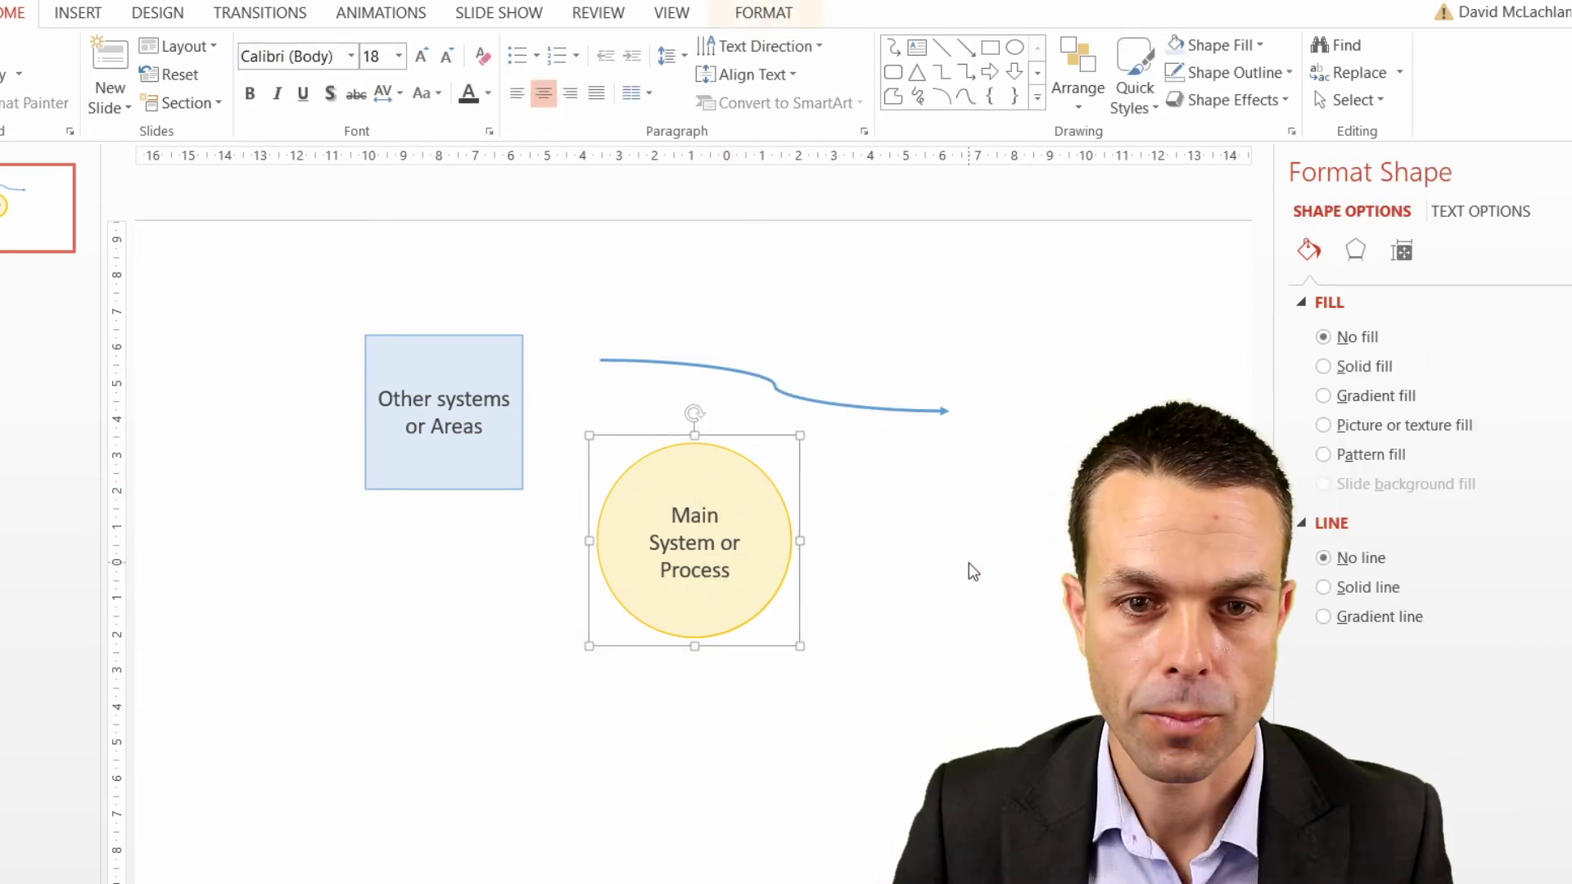
Step: Copy the 'Other systems or Areas' box and move the duplicate to the lower left
key("ctrl+c")
key("ctrl+v")
left_click_drag(447, 491, 434, 773)
Step: Paste another box on the right and connect a curved arrow from the circle's top to it
key("ctrl+v")
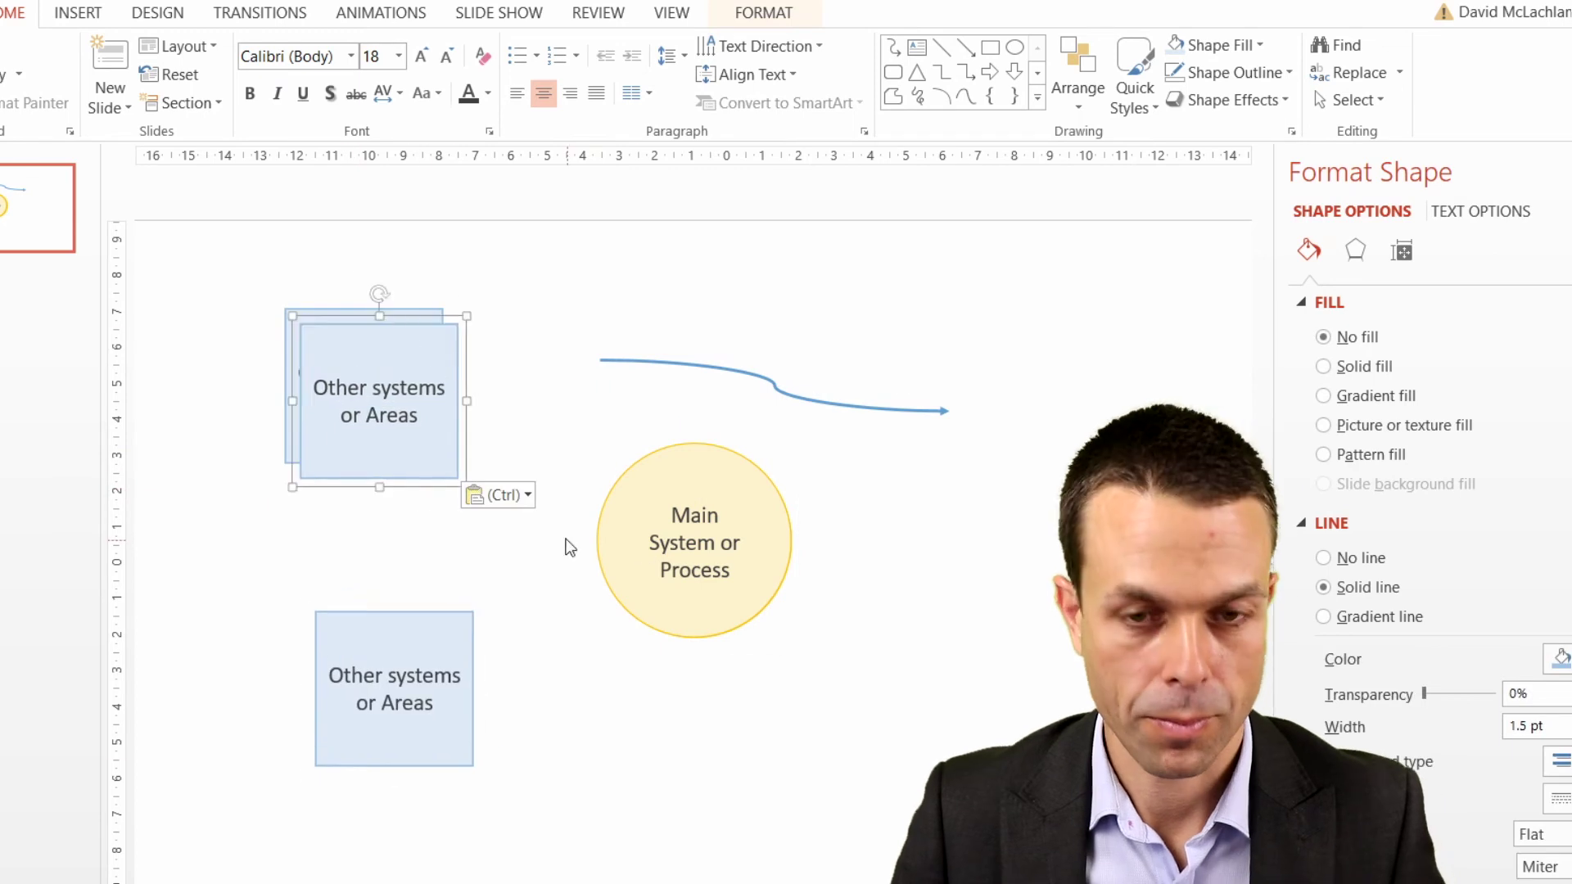
left_click_drag(408, 326, 1050, 287)
left_click(824, 403)
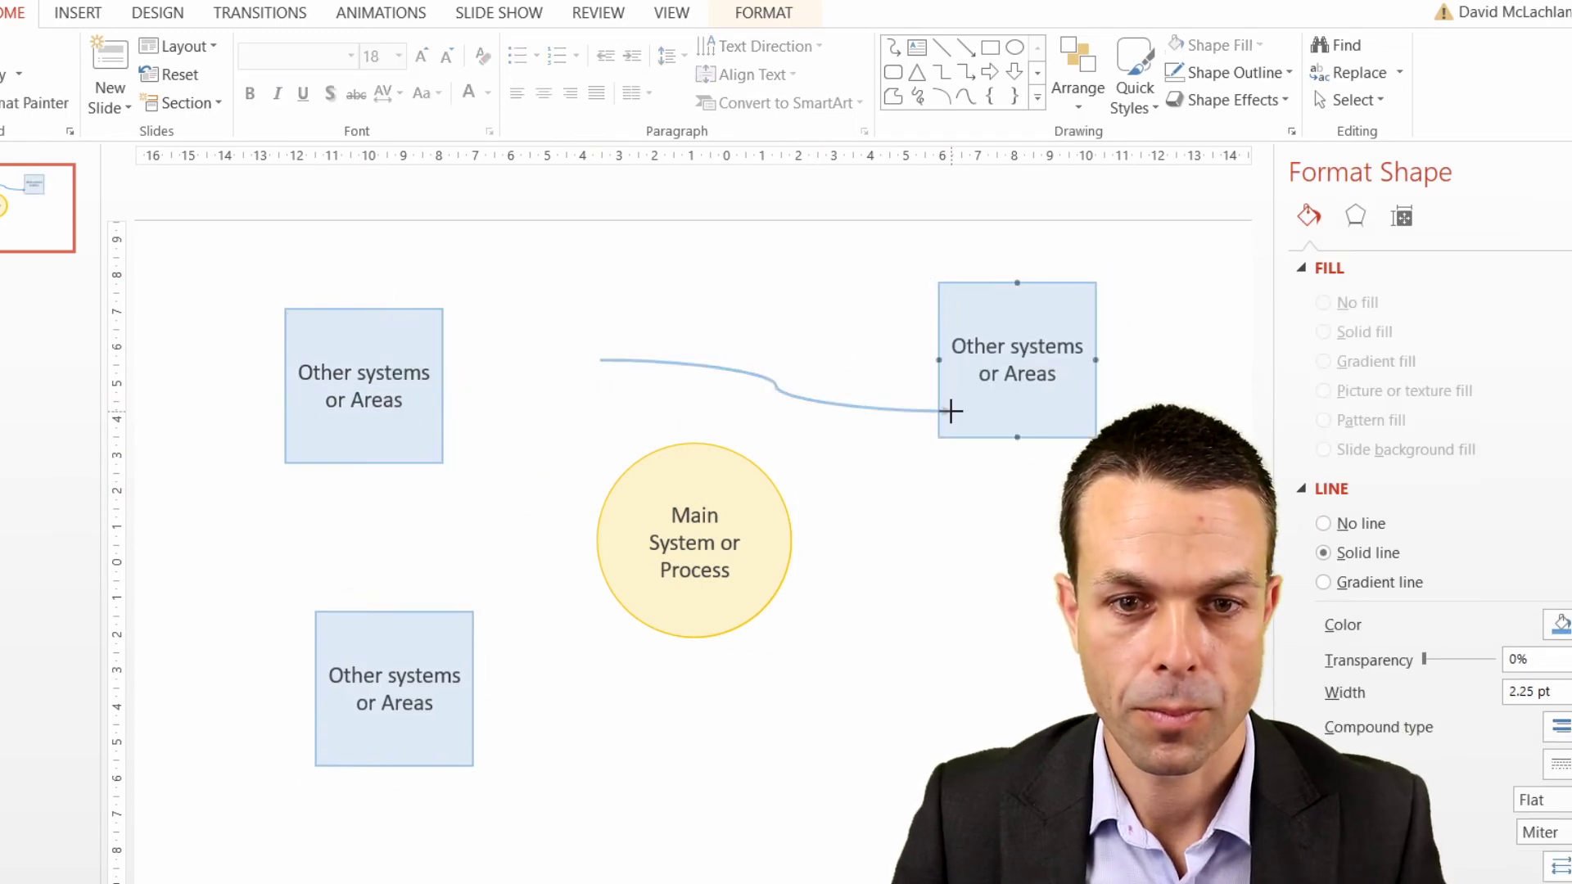
left_click_drag(936, 309, 935, 319)
left_click_drag(600, 358, 736, 464)
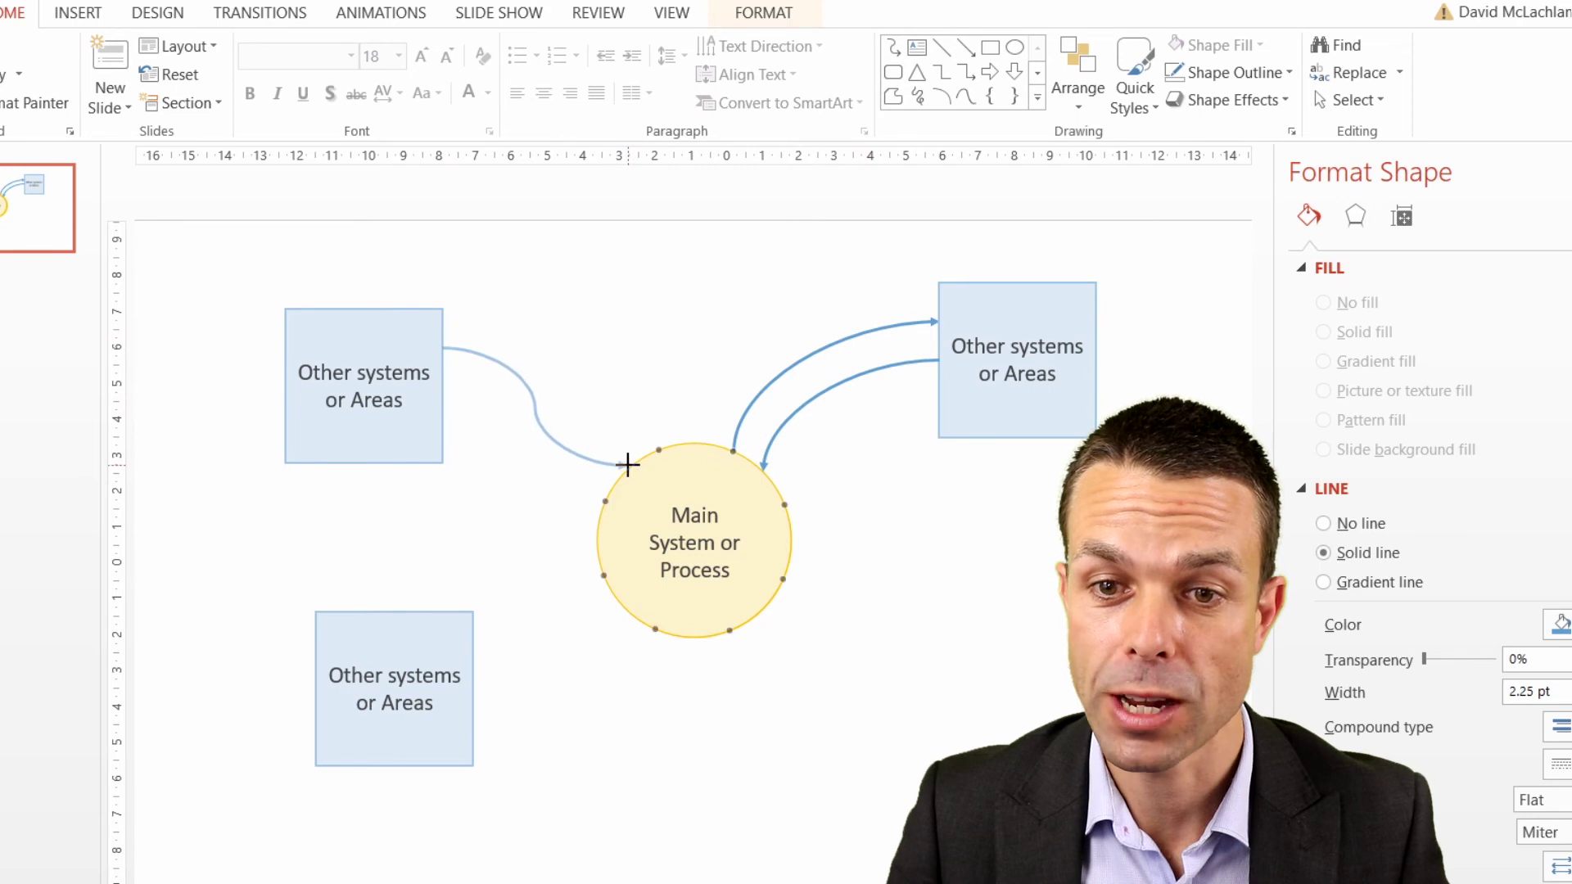
Step: Duplicate the left curved arrow as a return path to the left box, then nudge the right box
left_click_drag(623, 464, 623, 464)
key("ctrl+d")
left_click_drag(751, 456, 584, 368)
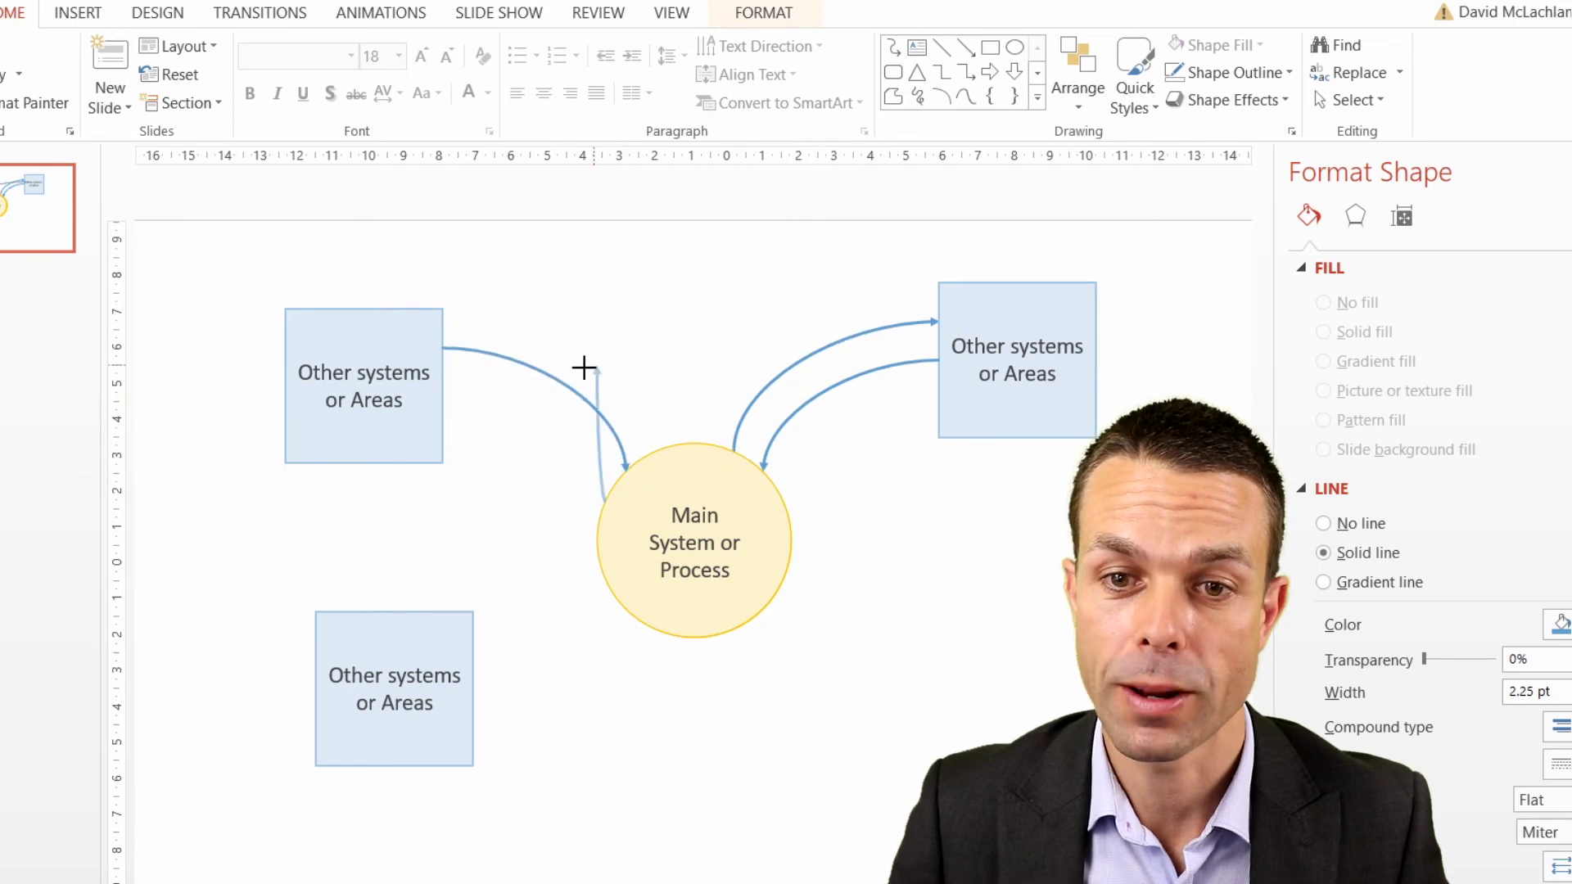
left_click_drag(450, 389, 443, 386)
mouse_move(1059, 446)
left_mouse_down()
mouse_move(1142, 523)
mouse_move(1141, 547)
mouse_move(1064, 432)
left_mouse_up()
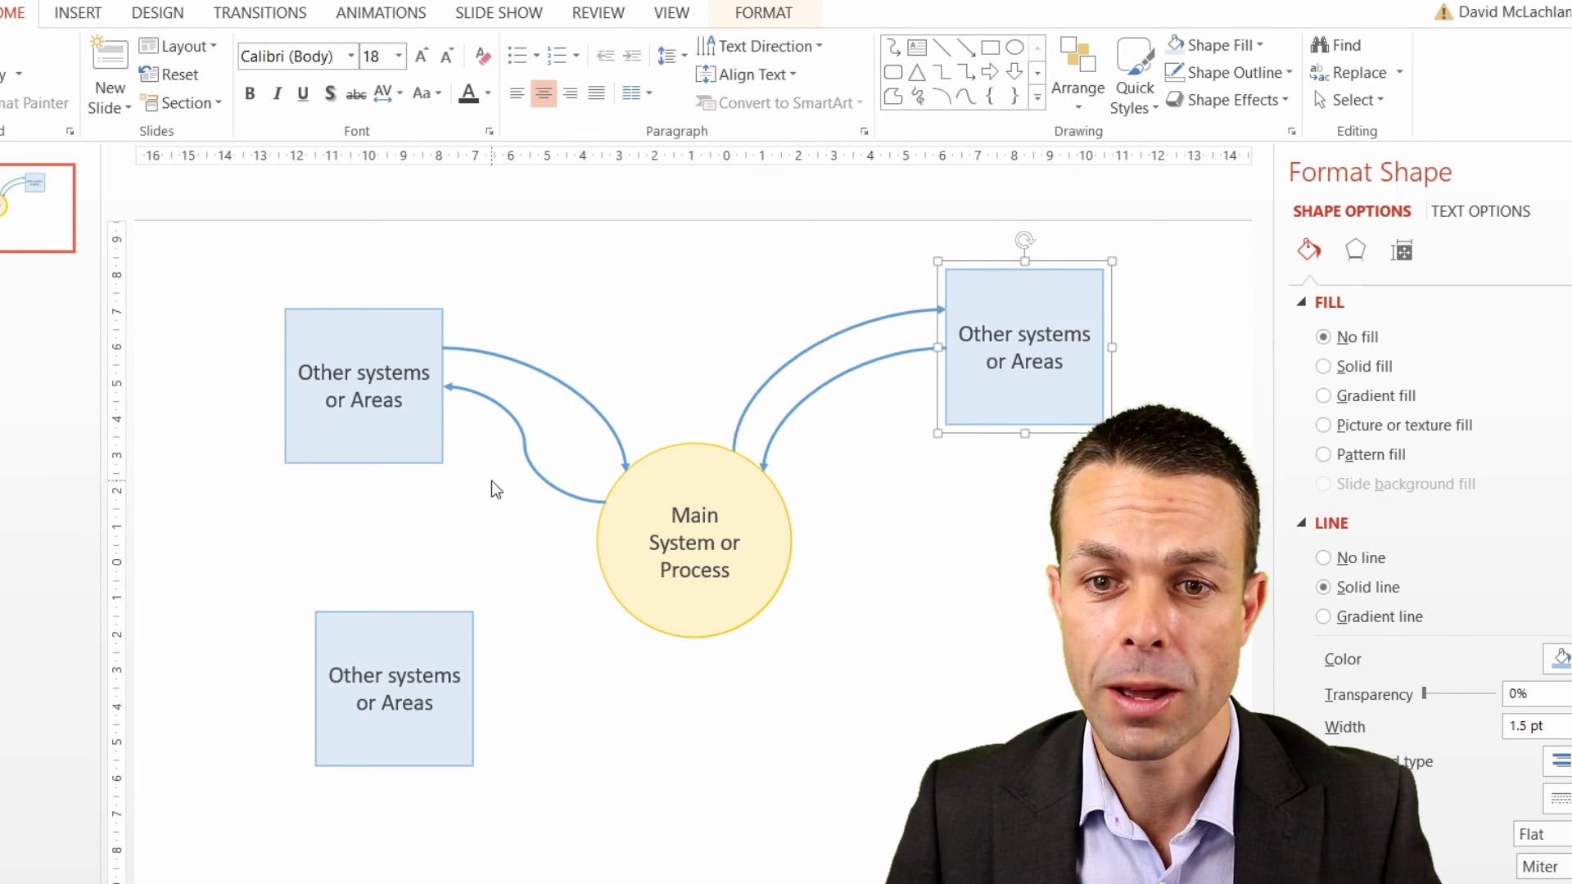
Step: Add two opposite-direction curved arrows linking the circle's bottom to the lower box
left_click(544, 484)
key("ctrl+d")
left_click_drag(620, 516, 472, 651)
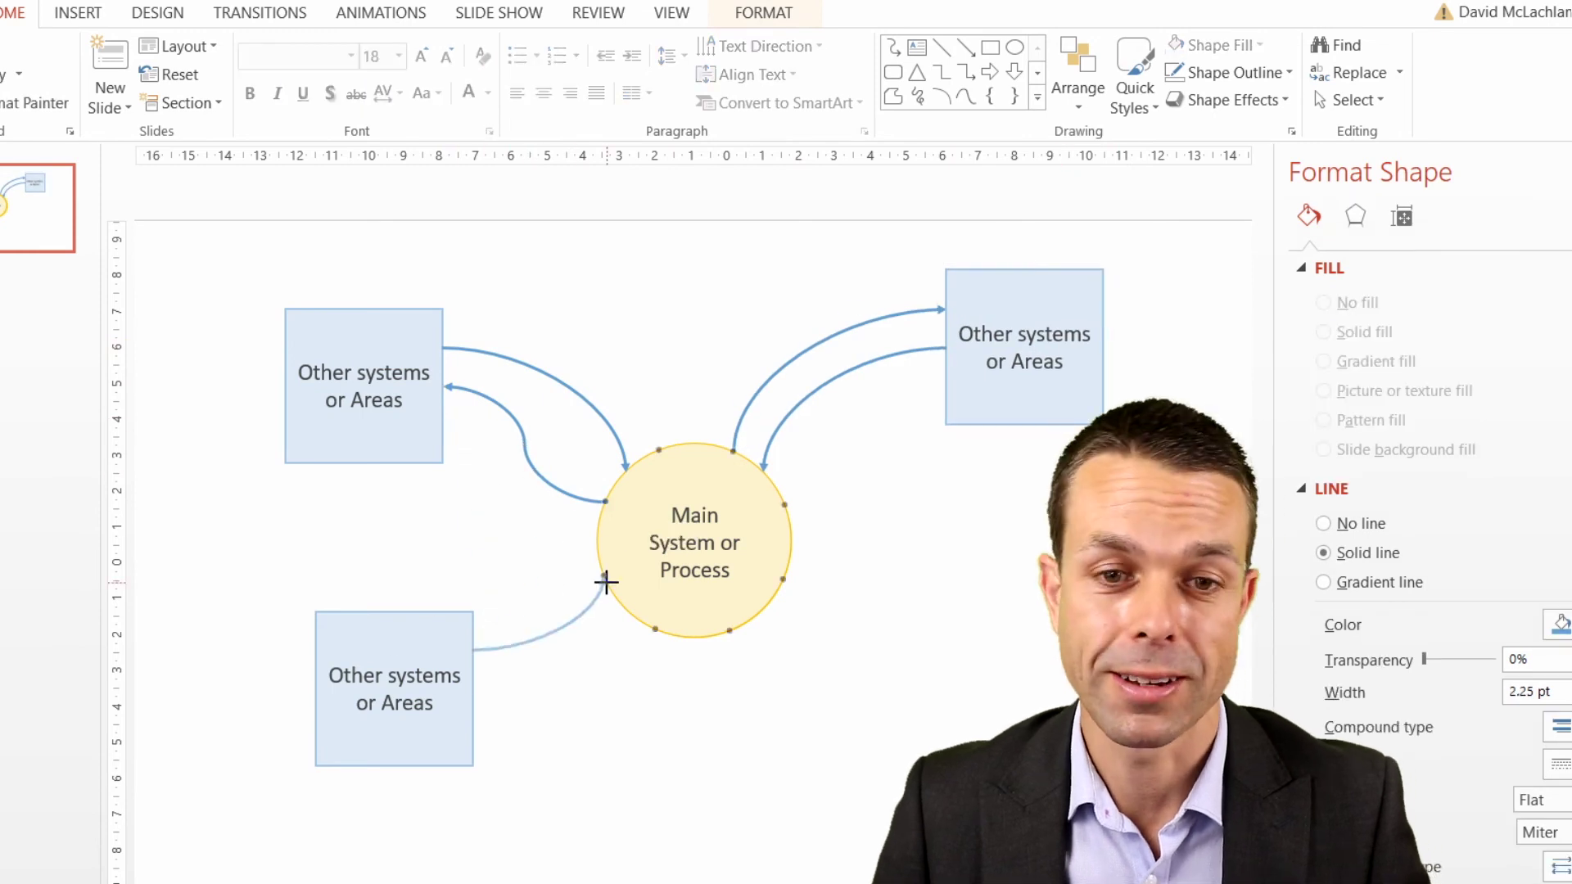
key("ctrl+d")
left_click_drag(625, 509, 621, 607)
left_click_drag(452, 393, 475, 689)
left_click(614, 722)
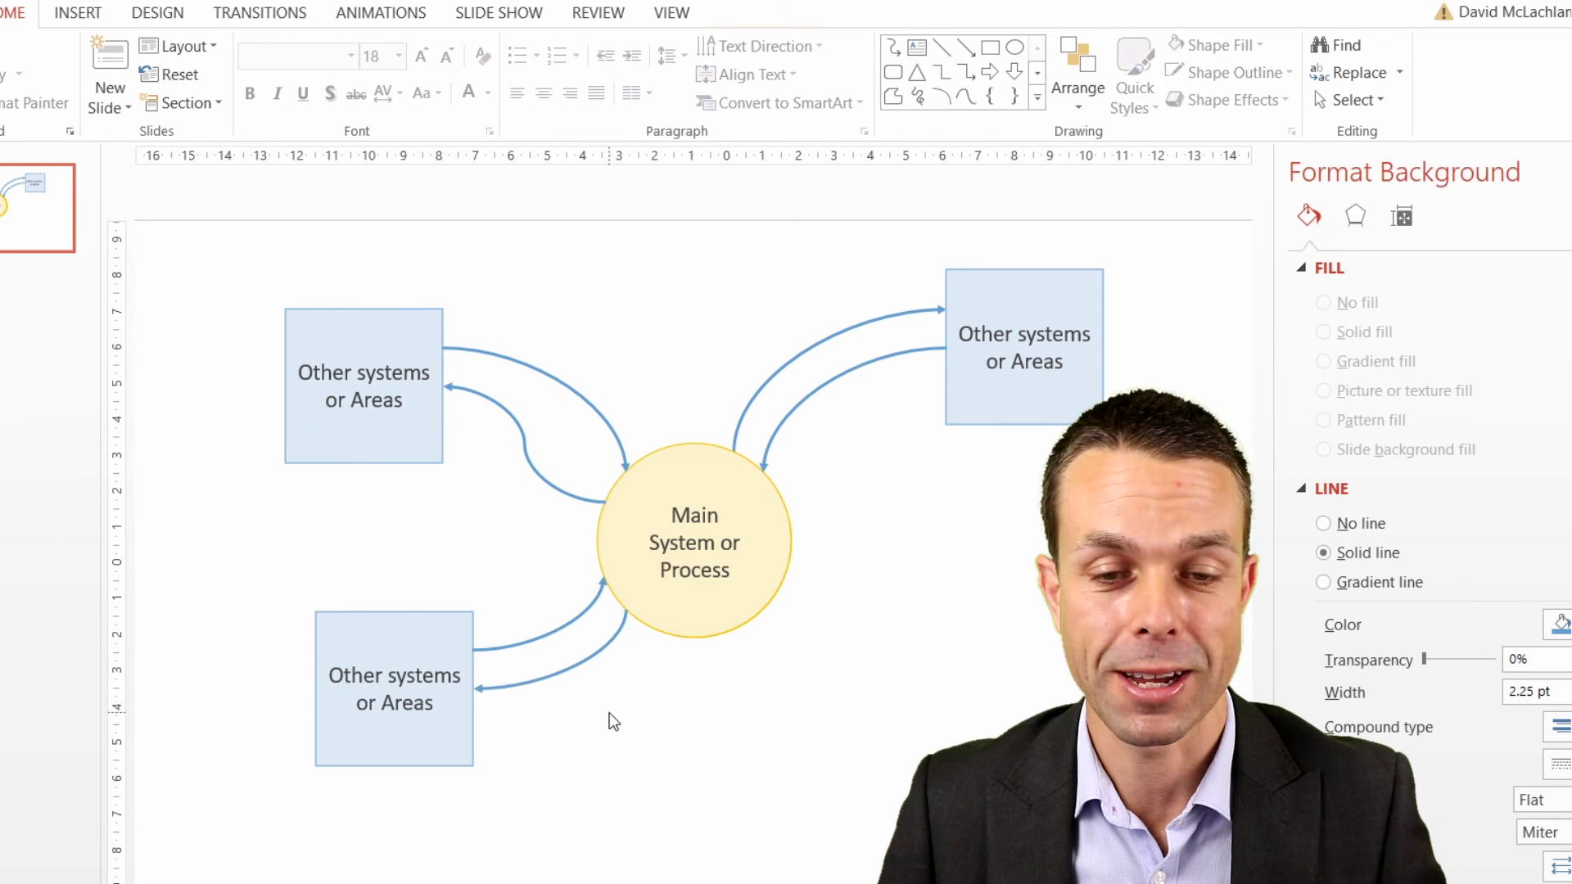
Step: Draw a small rounded rectangle on the top-left curved arrow
left_click(82, 16)
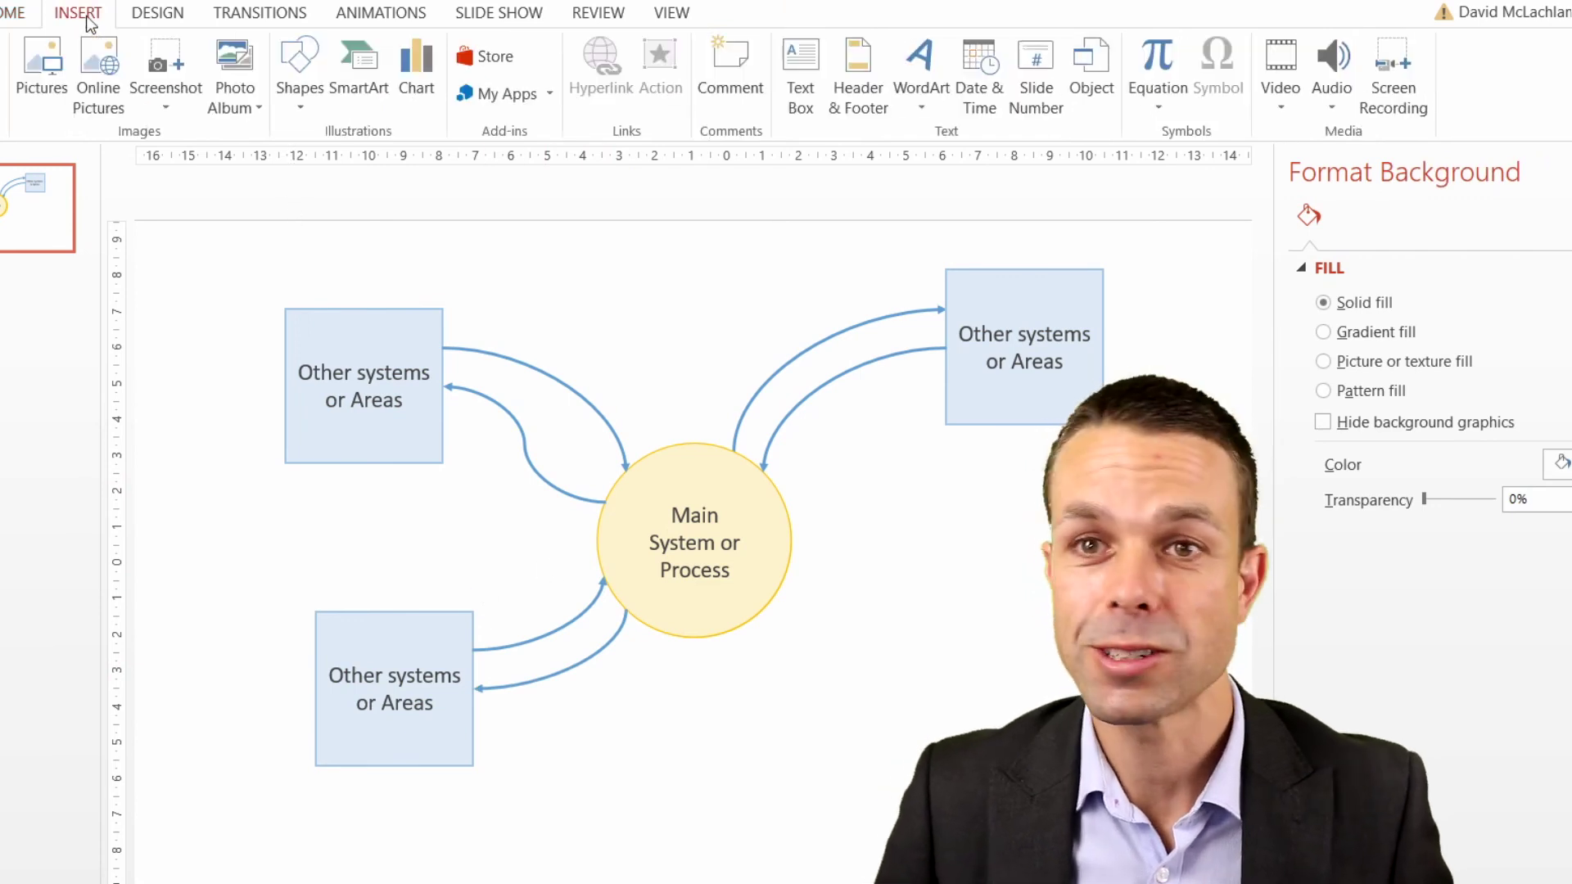
left_click(299, 73)
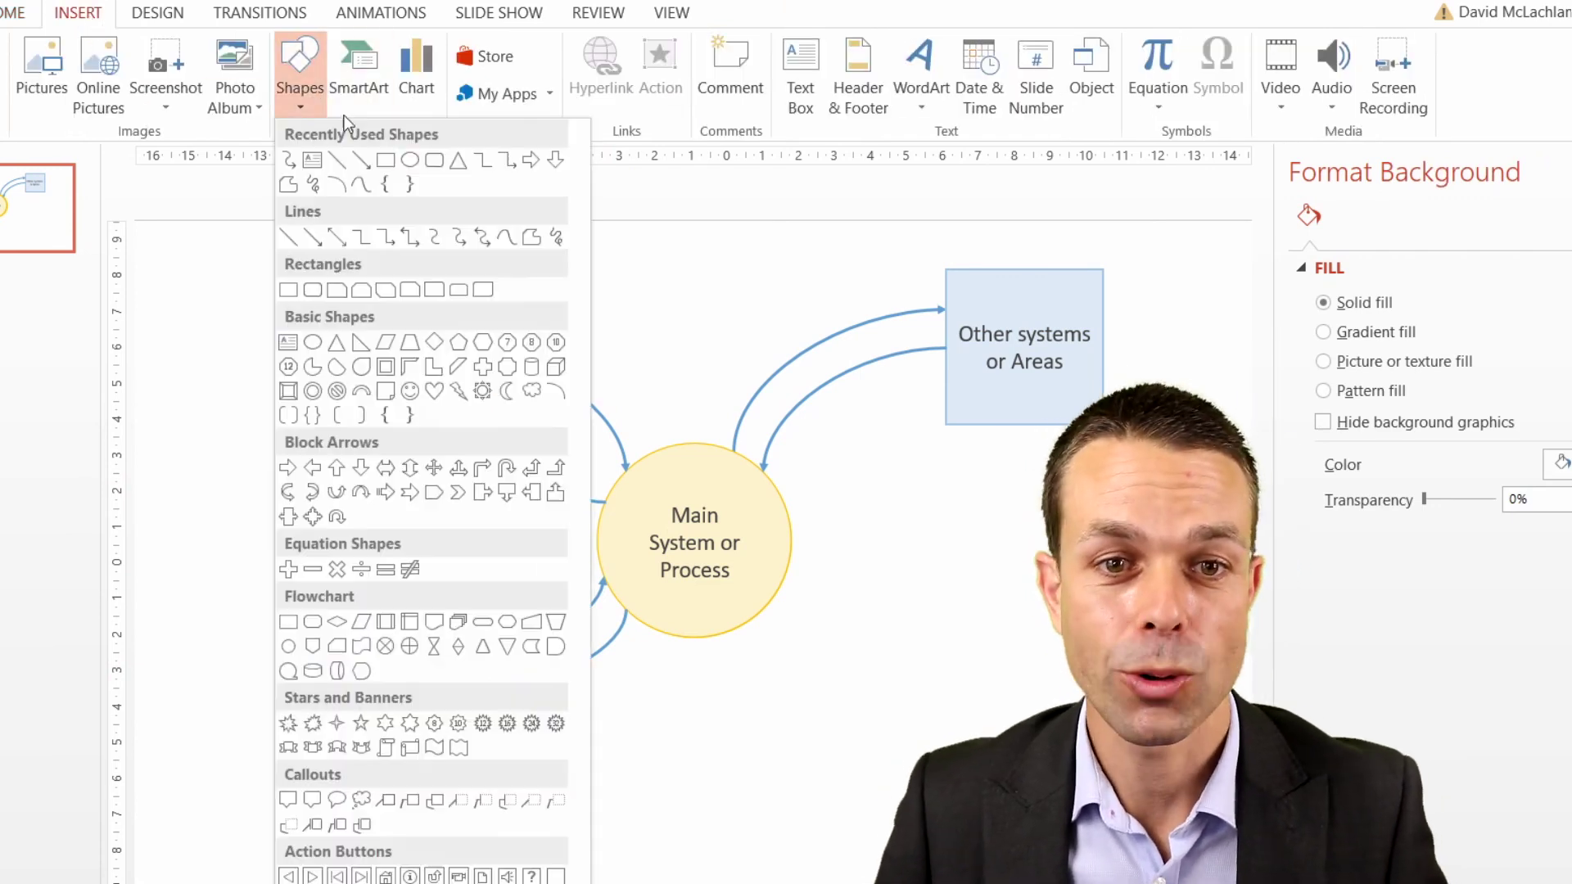
left_click(435, 160)
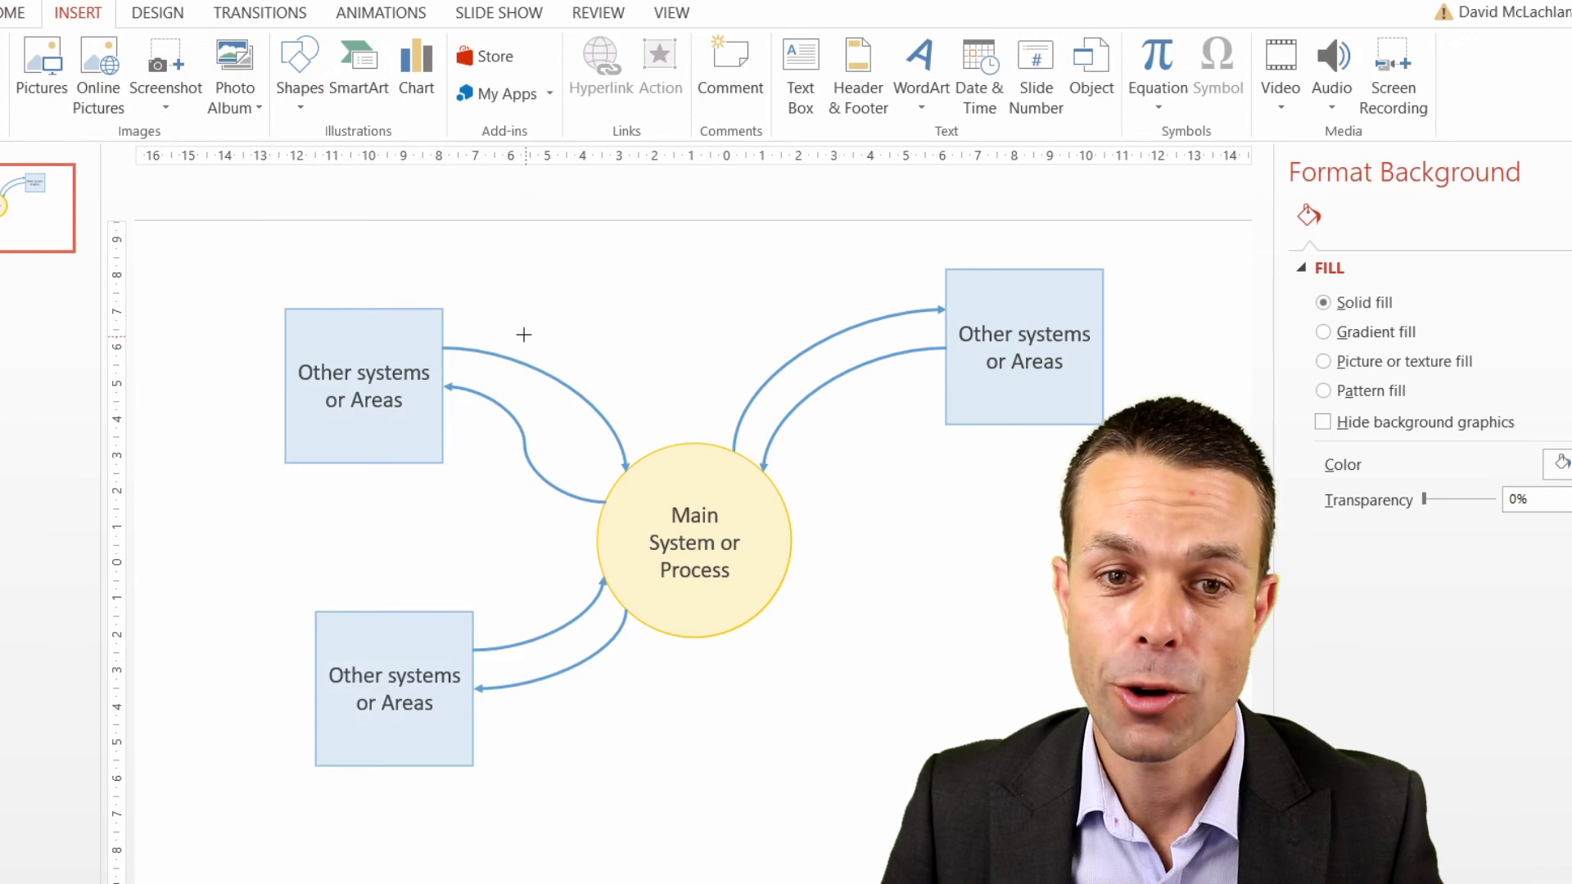
left_click_drag(617, 374, 615, 370)
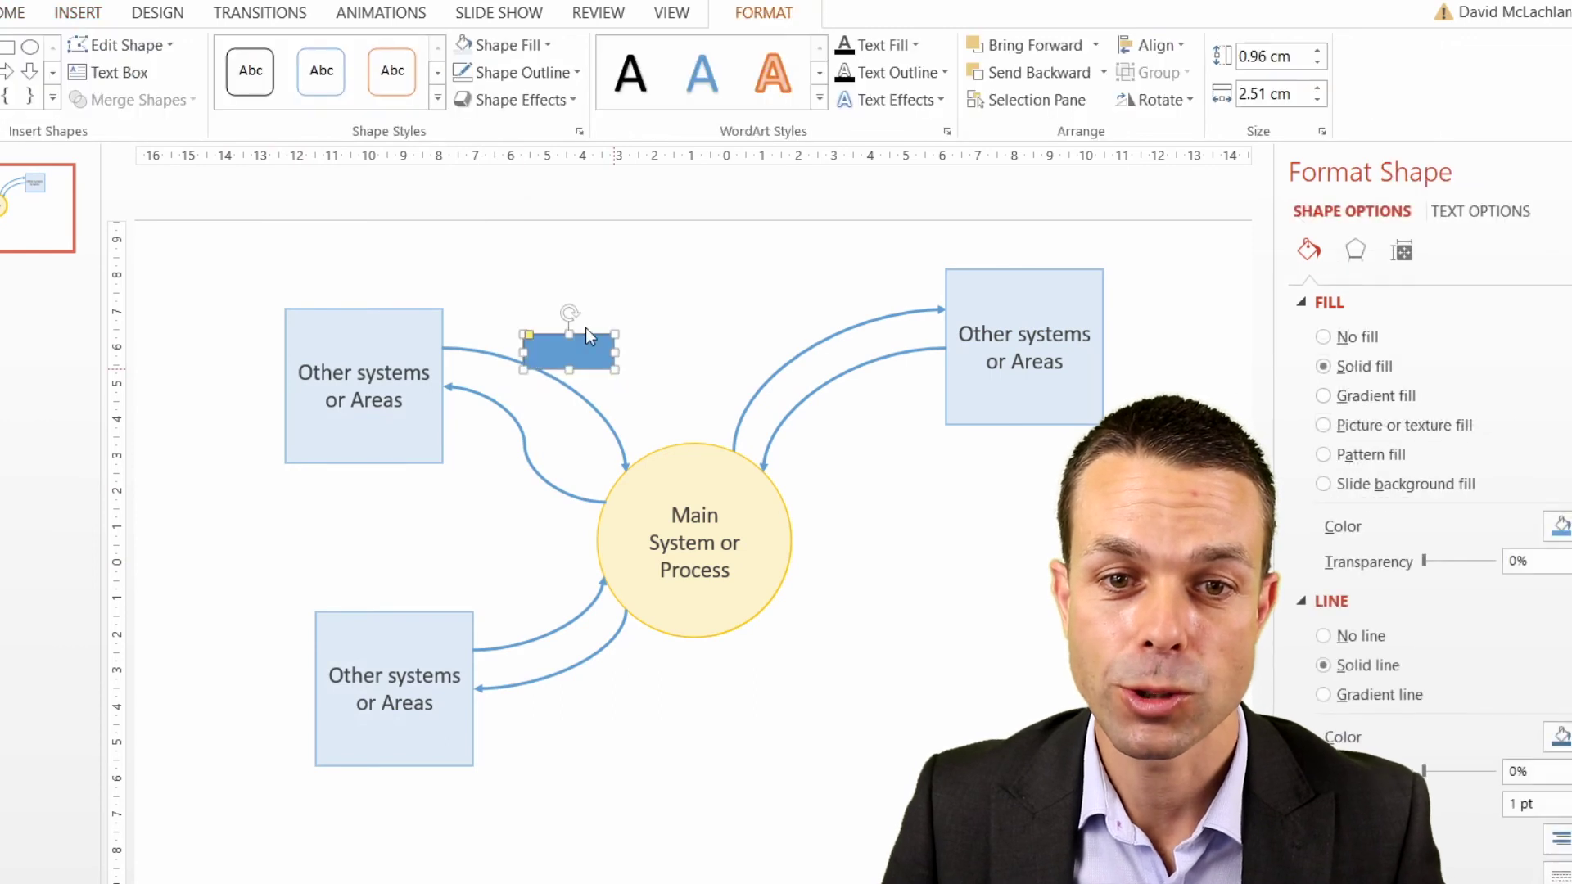
right_click(586, 328)
key("Escape")
scroll(564, 349, "up", 3)
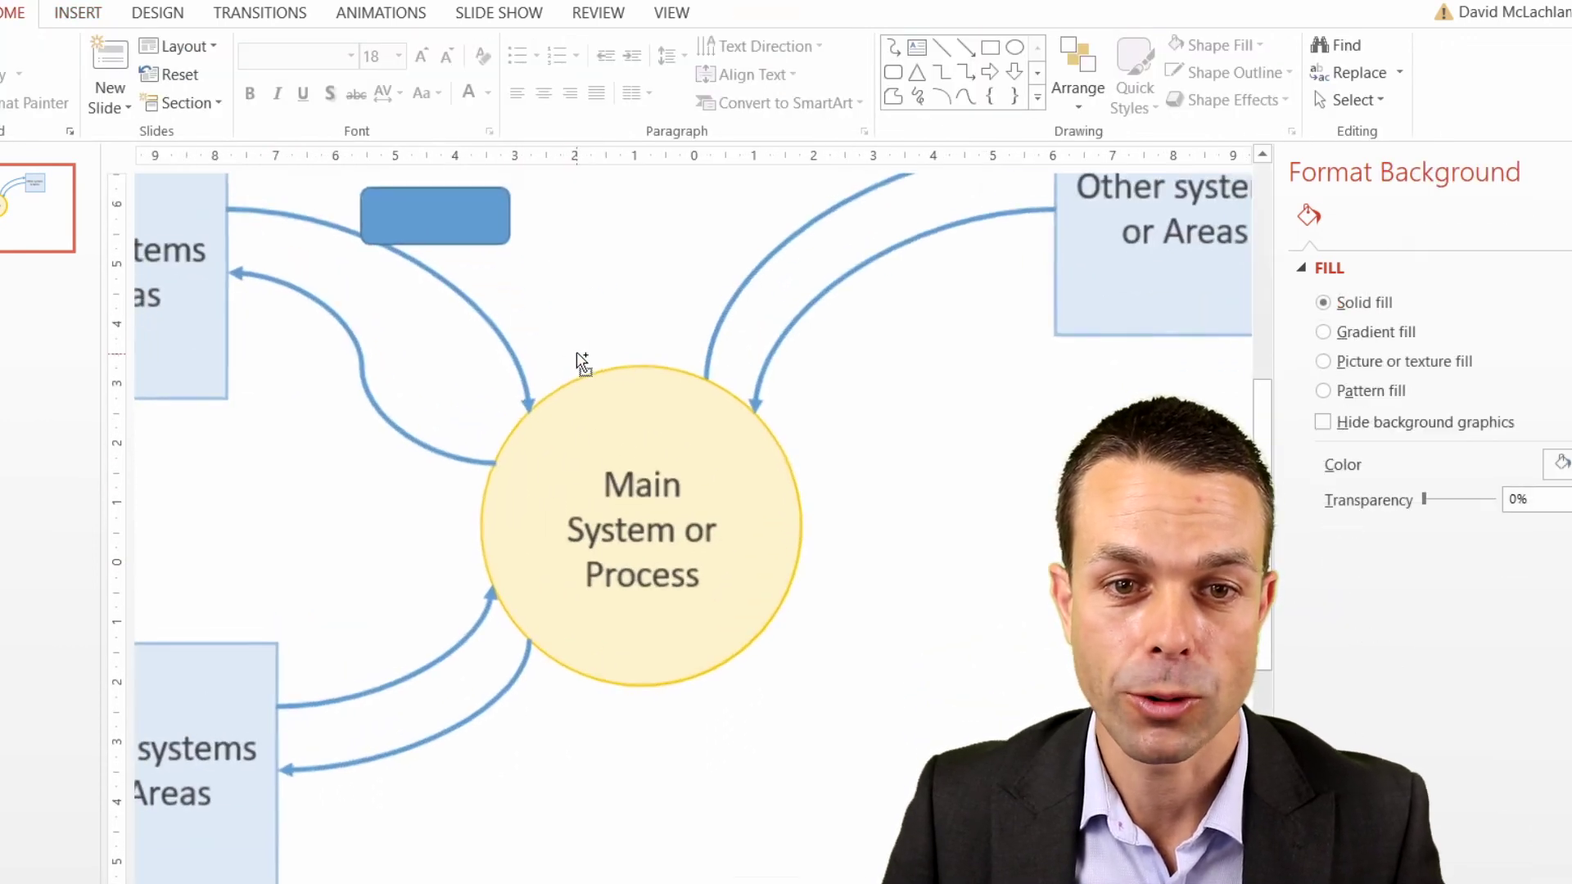
left_click(431, 223)
scroll(442, 238, "up", 2)
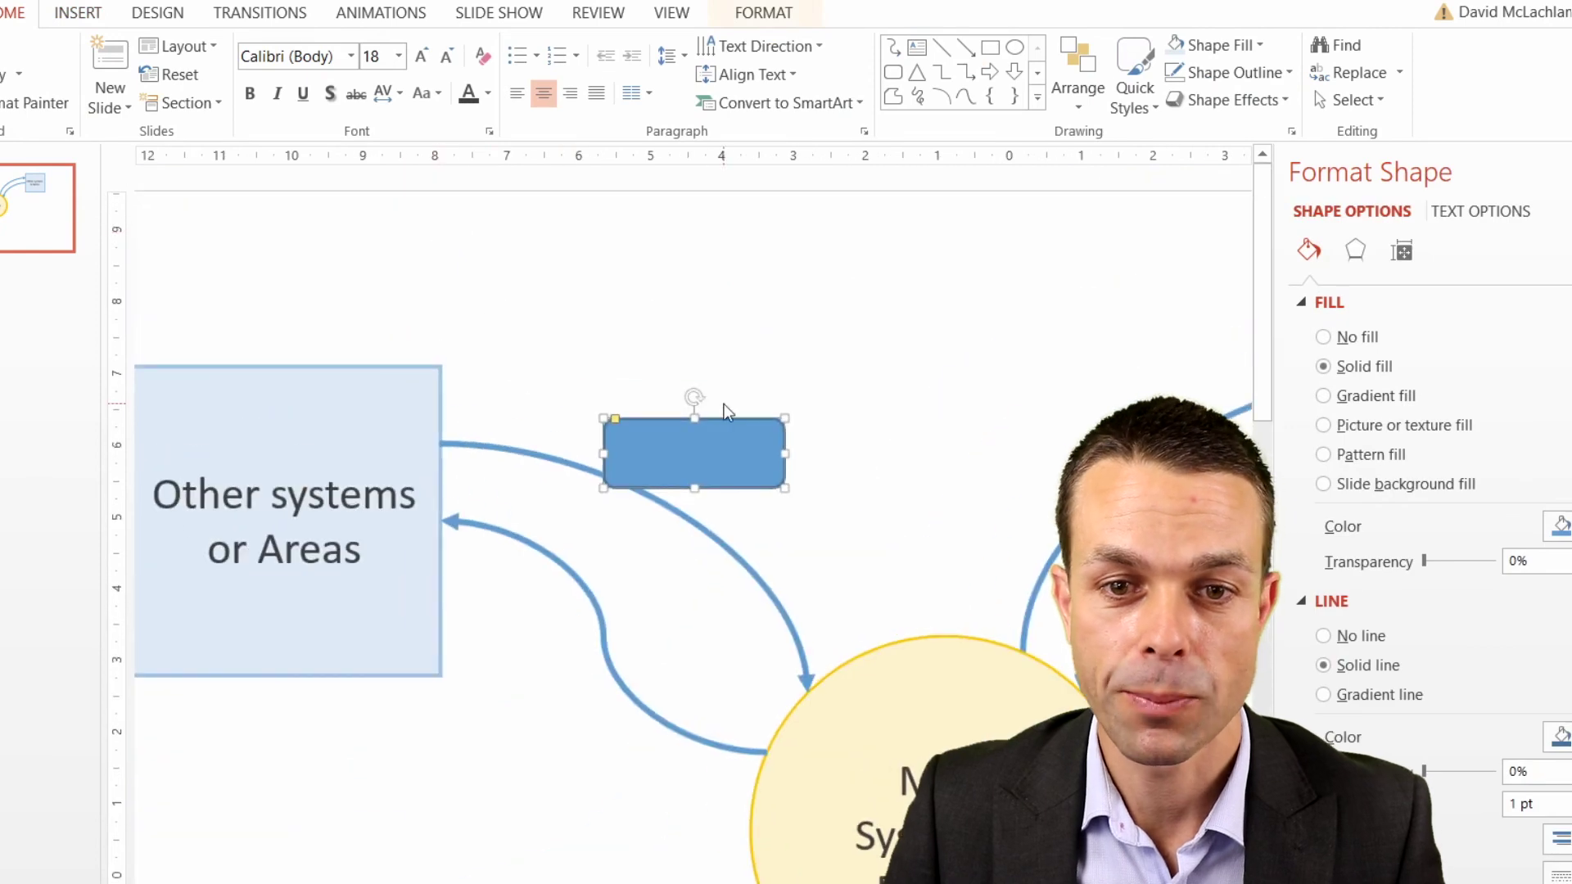
Step: Give the rounded rectangle a white fill and a blue outline
right_click(724, 425)
left_click(800, 348)
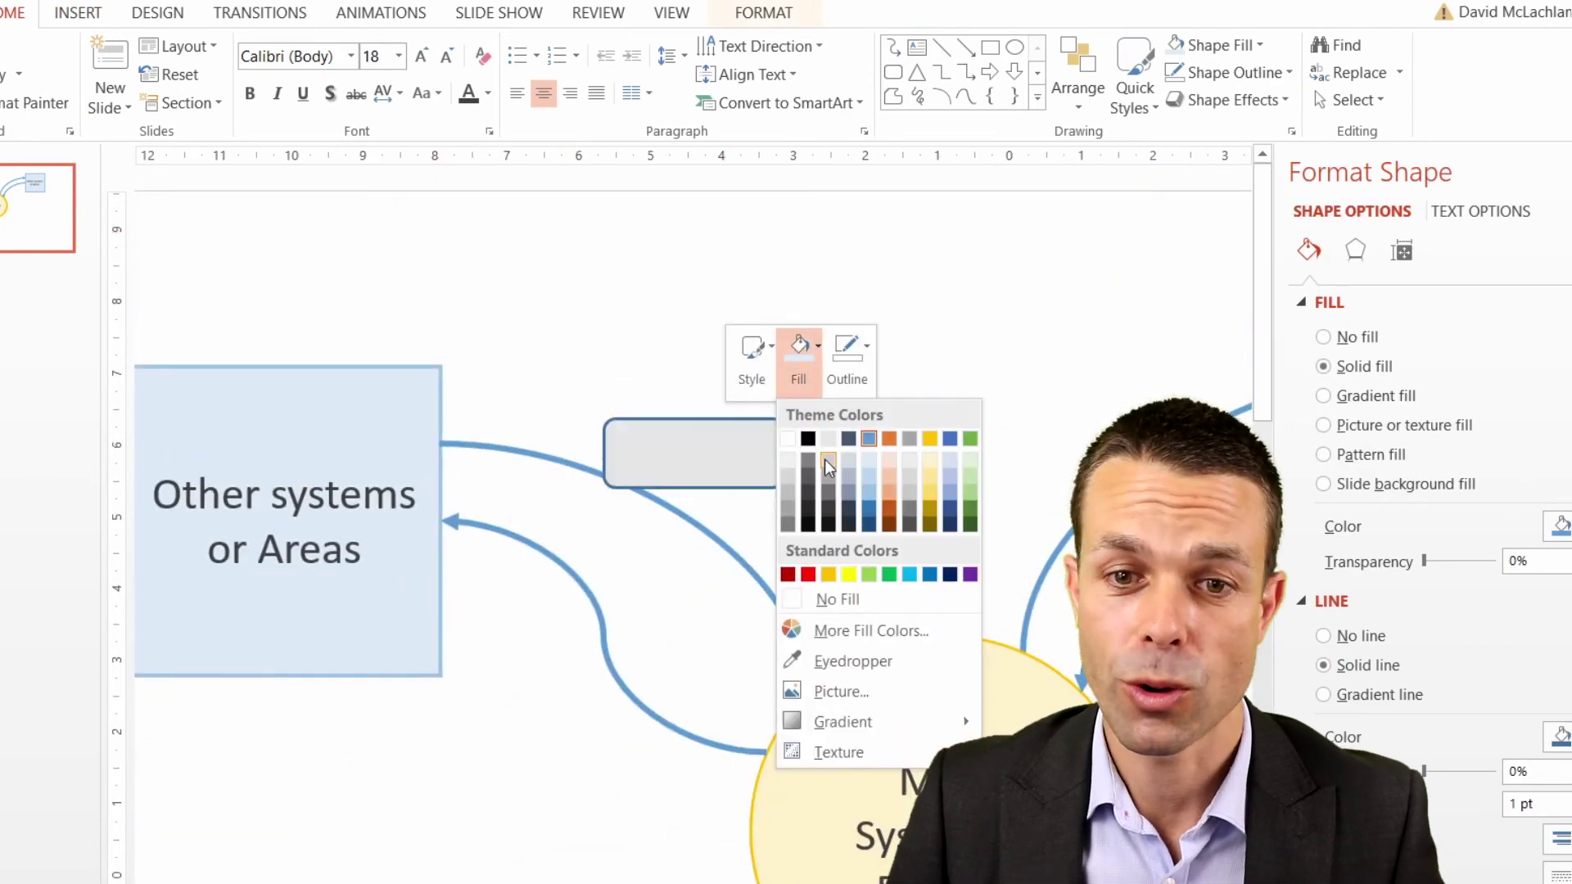
left_click(788, 440)
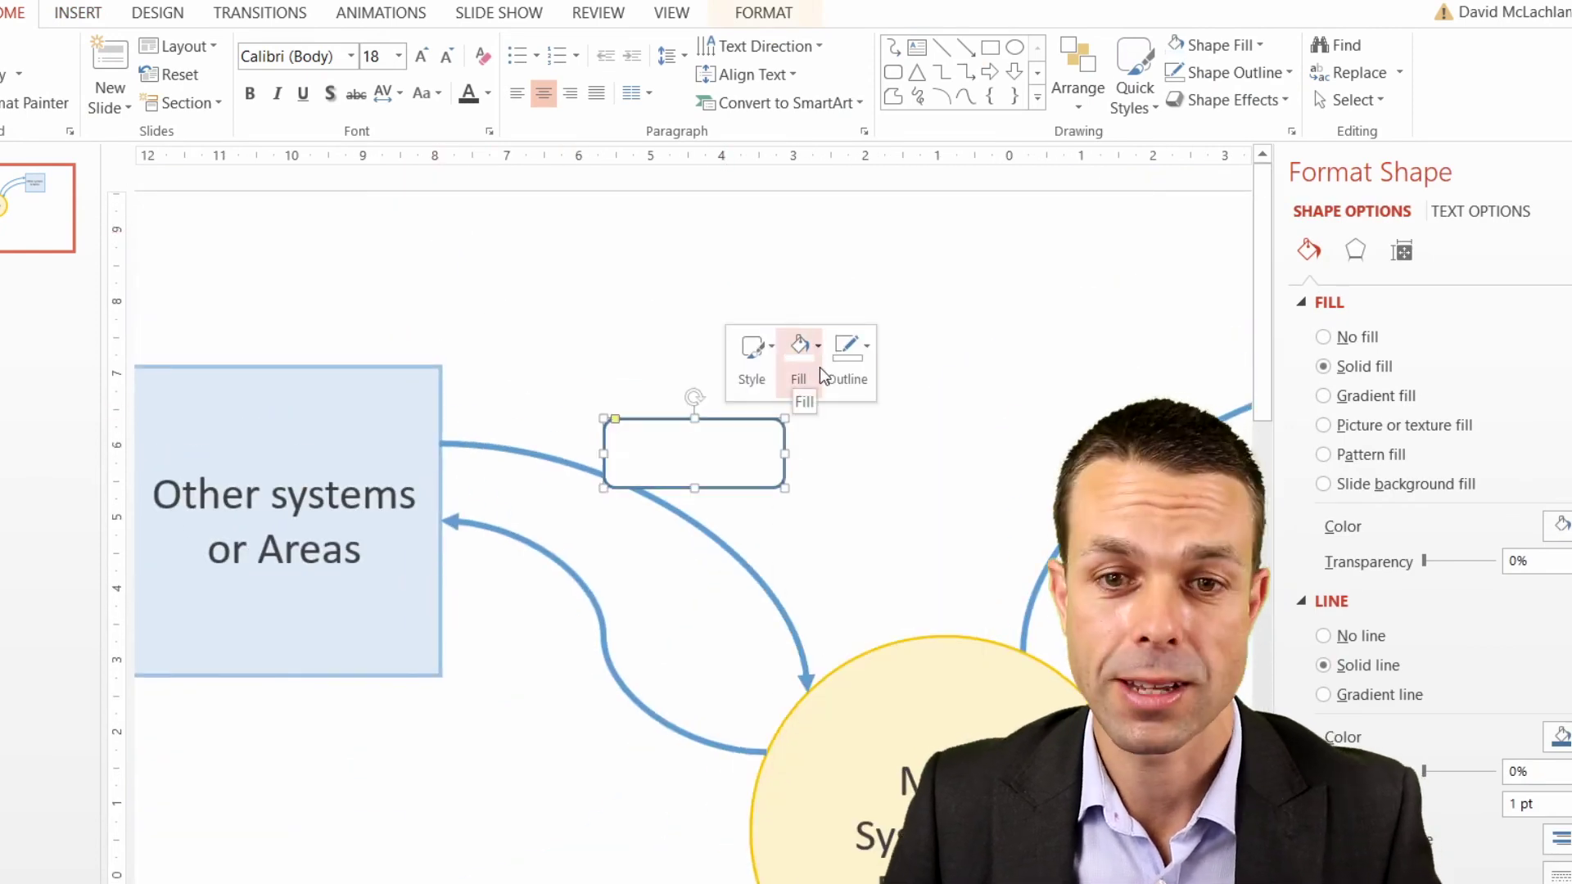
left_click(866, 360)
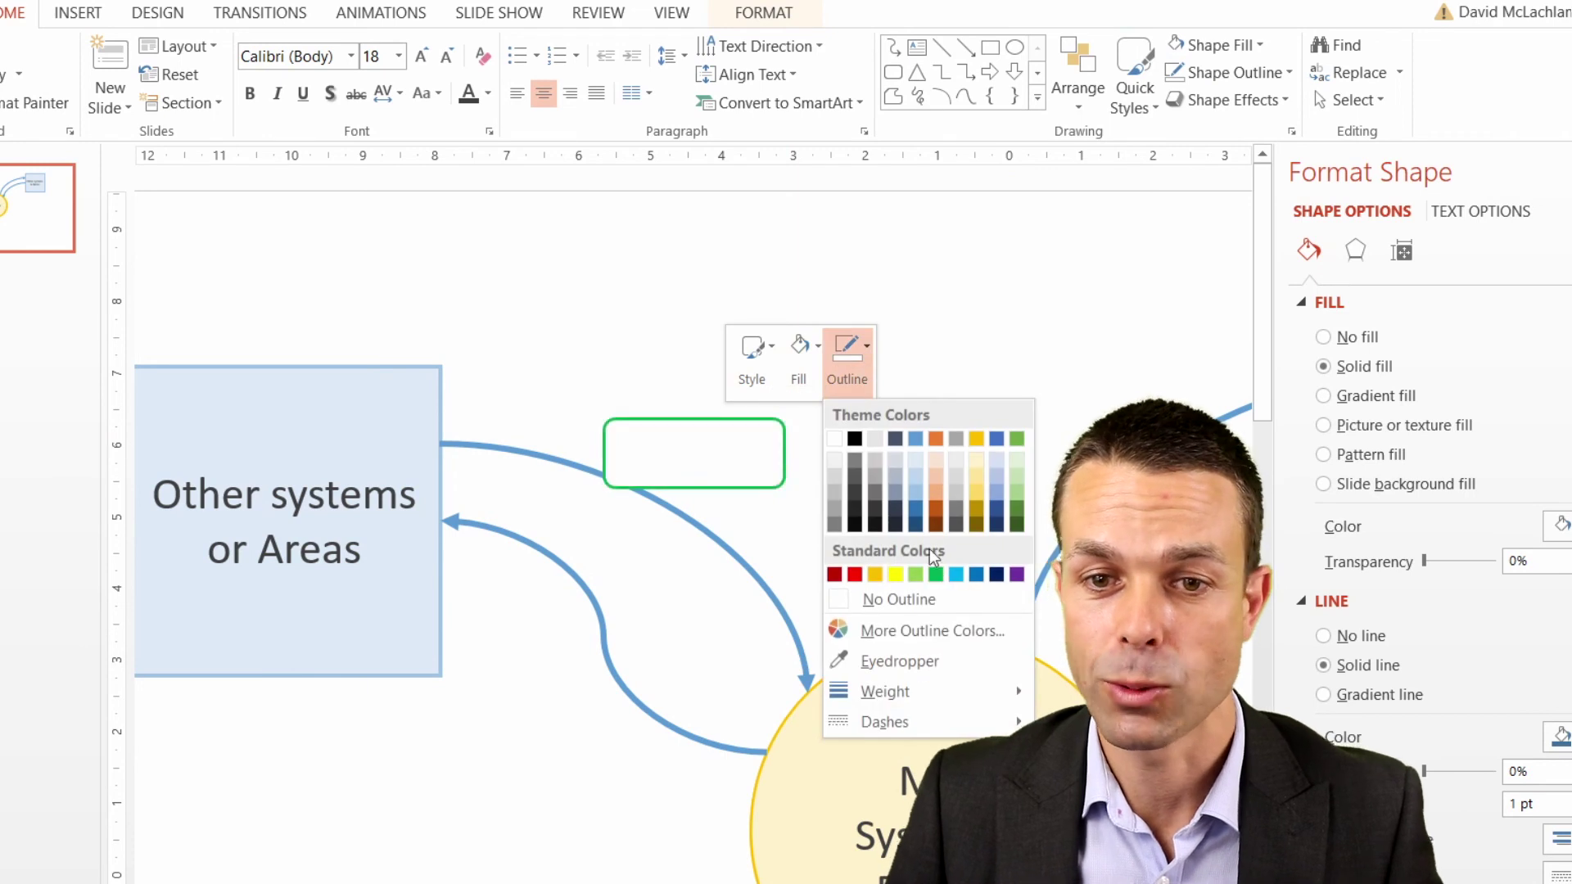
left_click(916, 440)
right_click(725, 426)
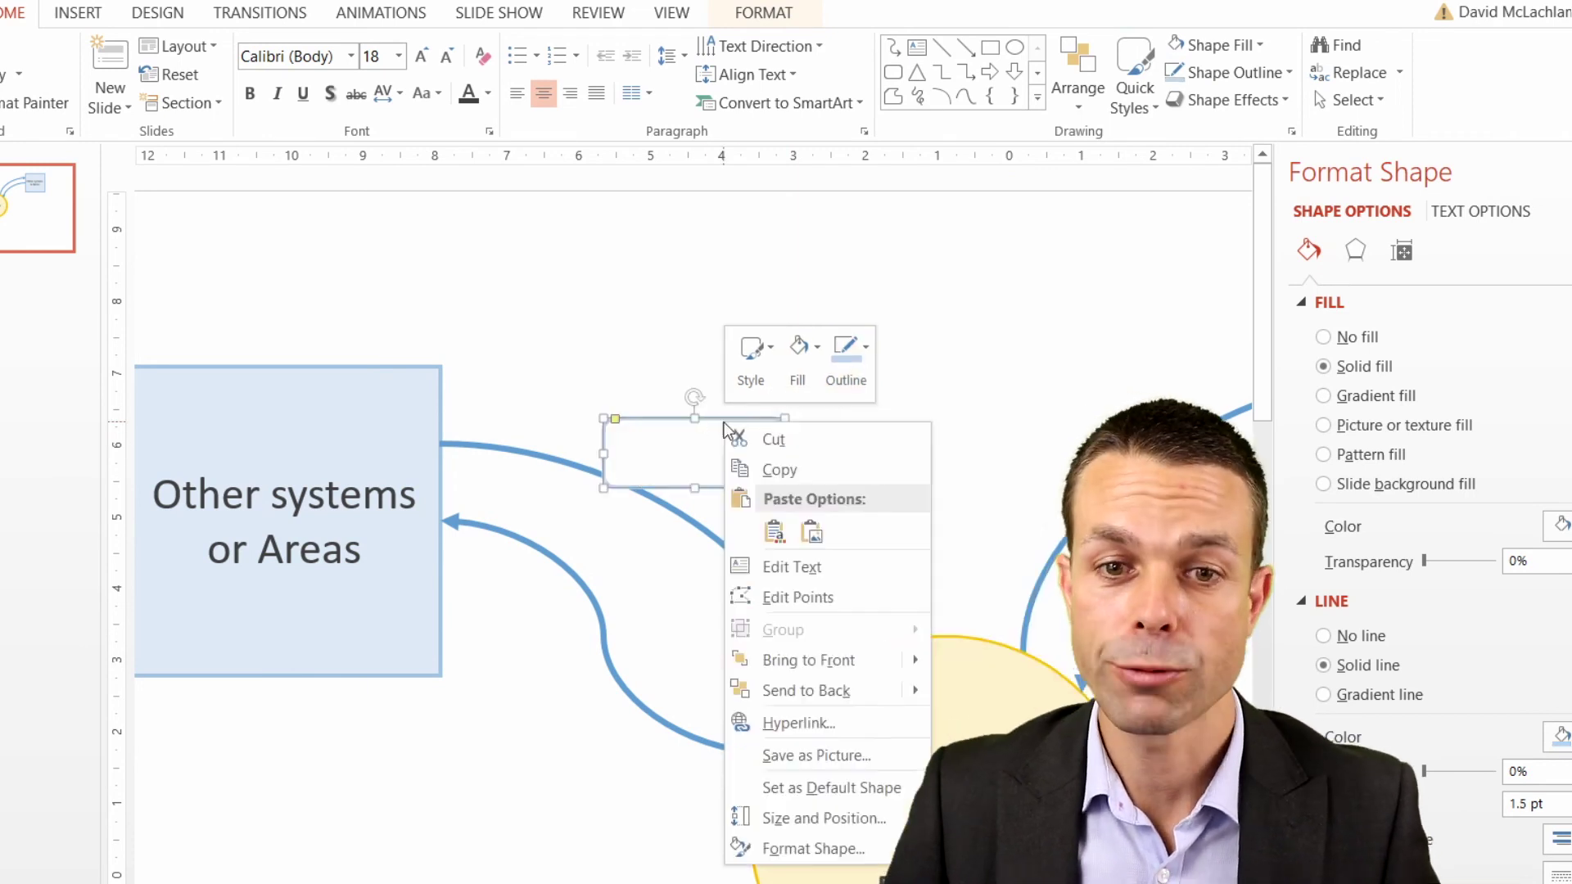
left_click(799, 566)
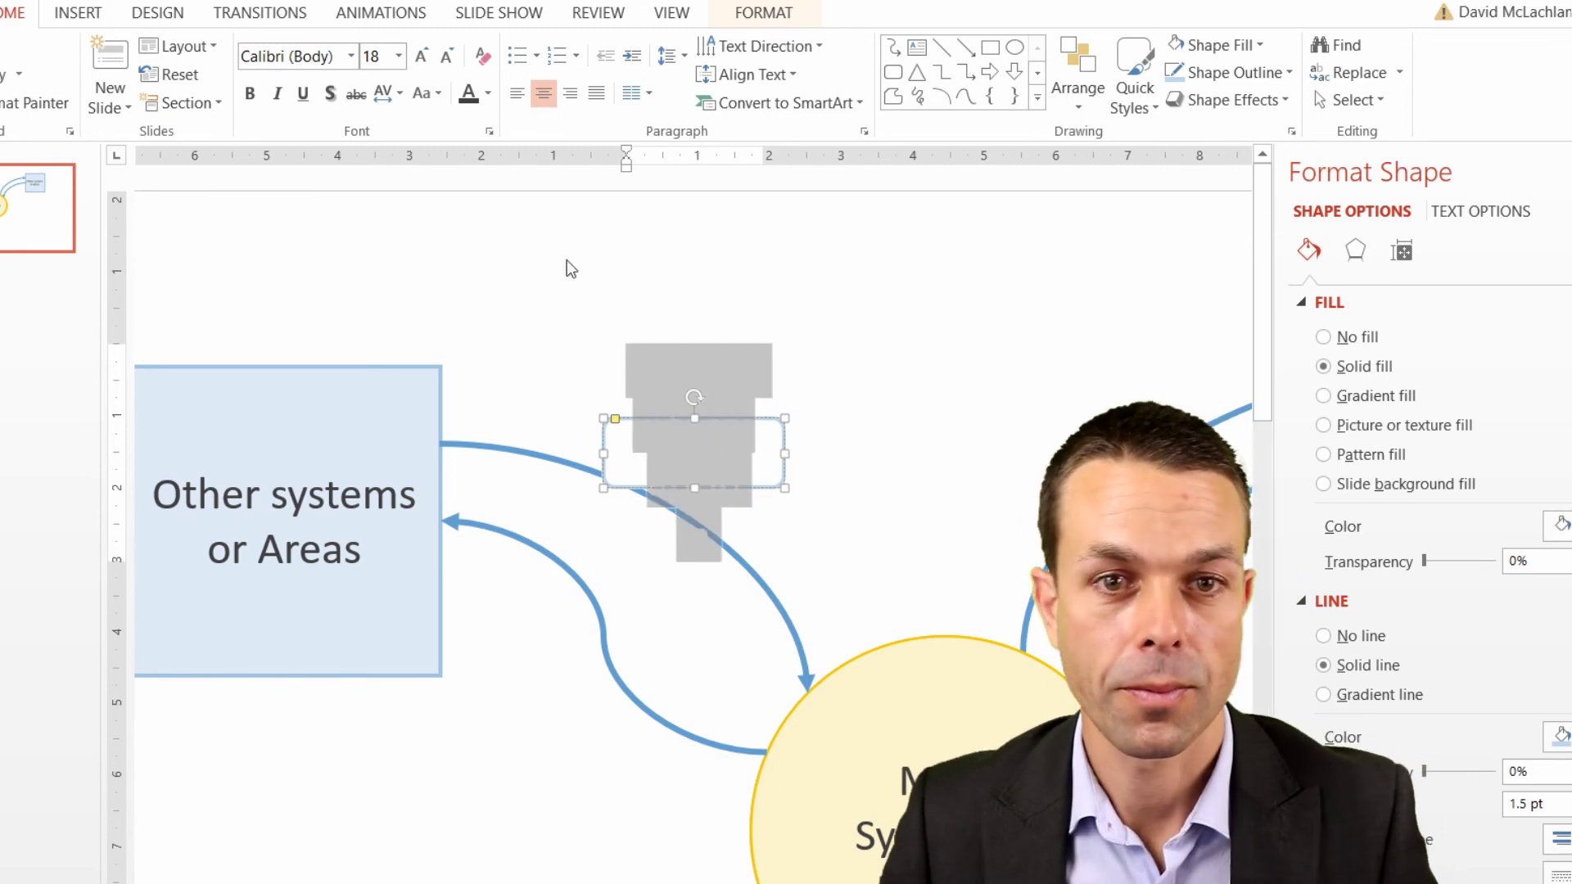
Step: Format the label with dark 9 pt text and 0.1 cm left and right margins
left_click(470, 96)
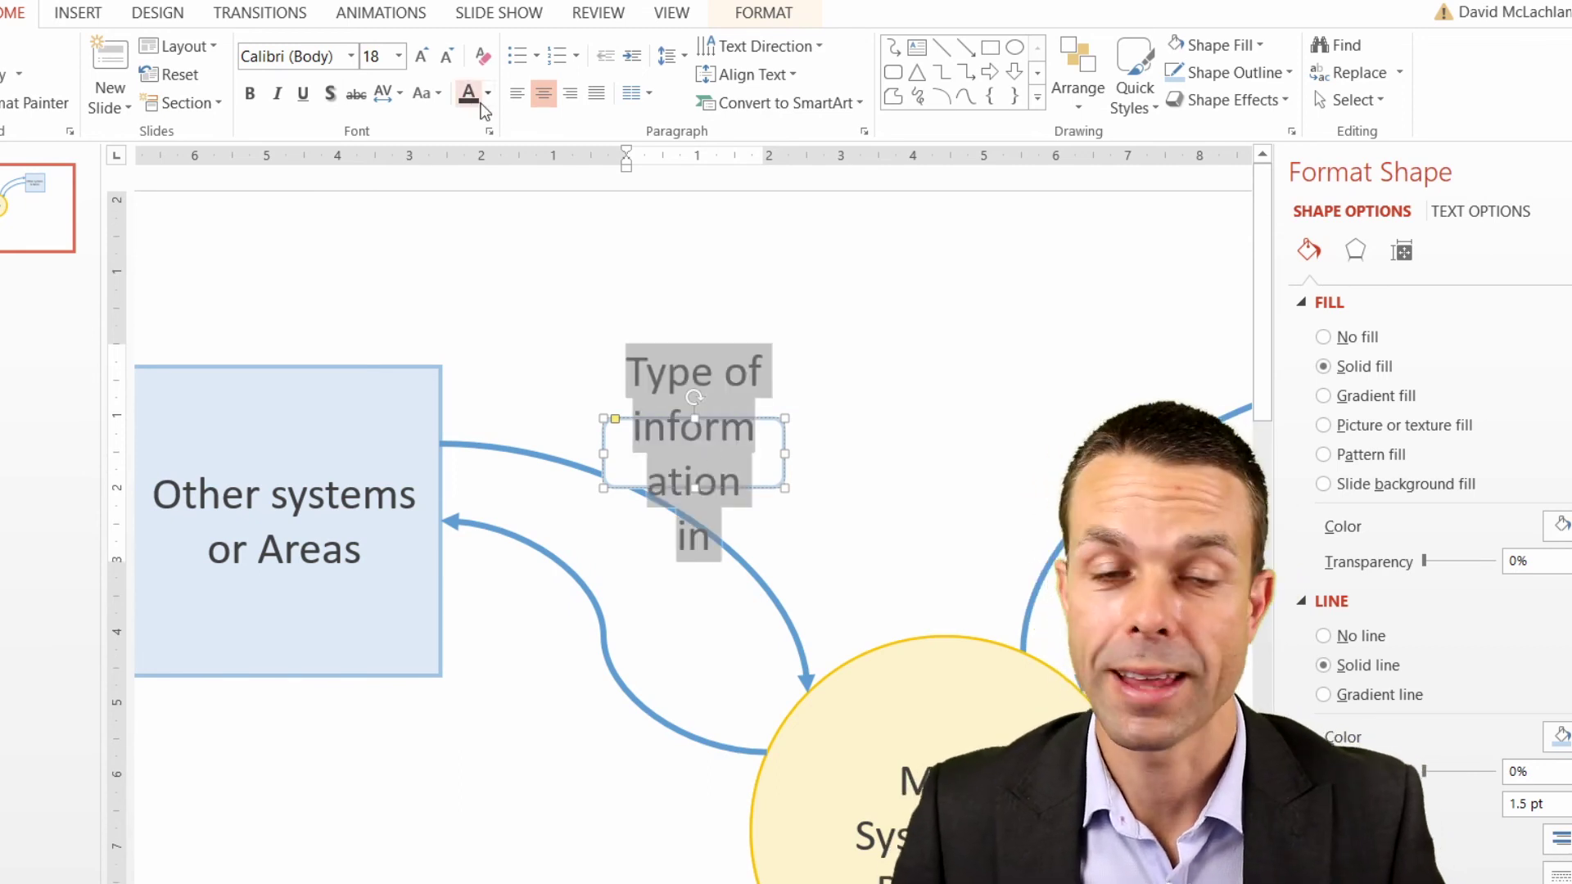
left_click(450, 56)
left_click(450, 55)
left_click(450, 55)
left_click(450, 56)
left_click(449, 56)
left_click(450, 56)
left_click(450, 56)
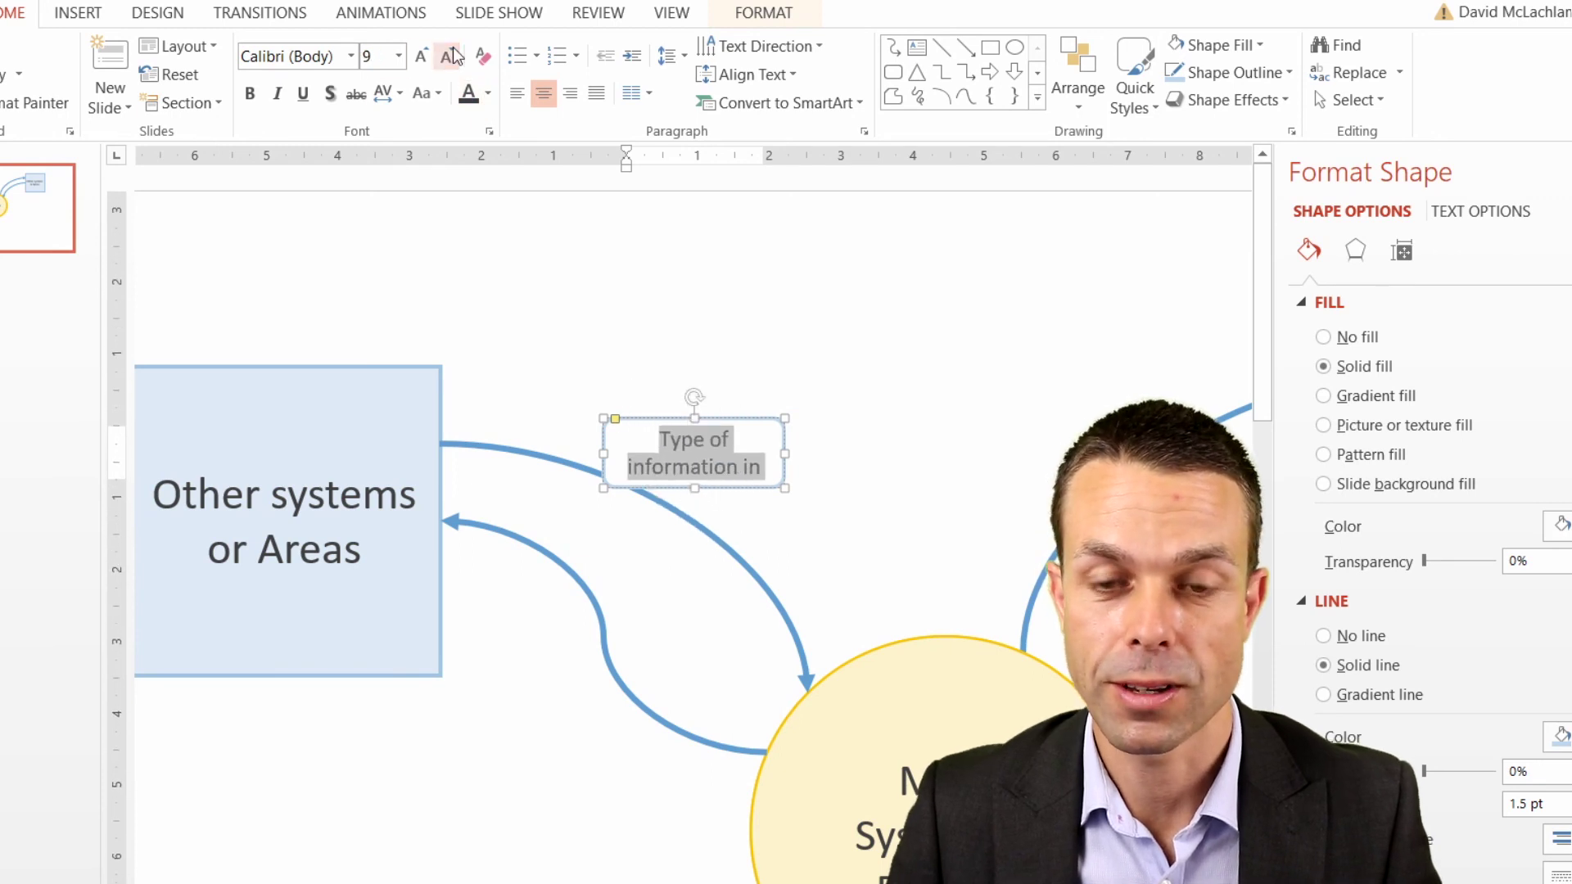
left_click(1477, 211)
left_click(1402, 250)
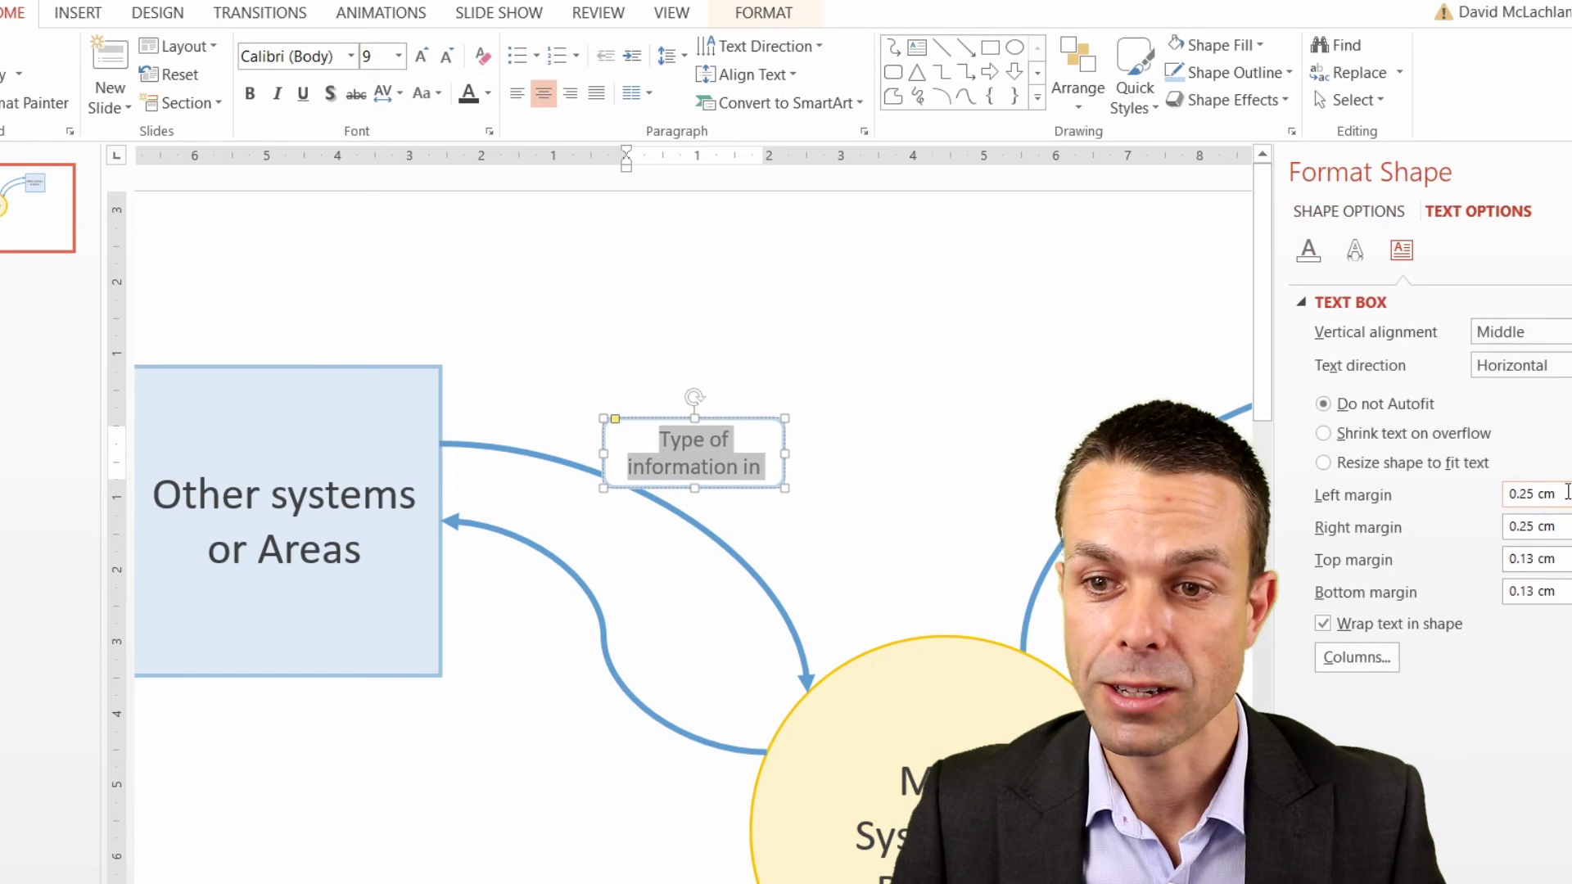
type("0.1")
key("Return")
key("Tab")
type("0.1")
key("Return")
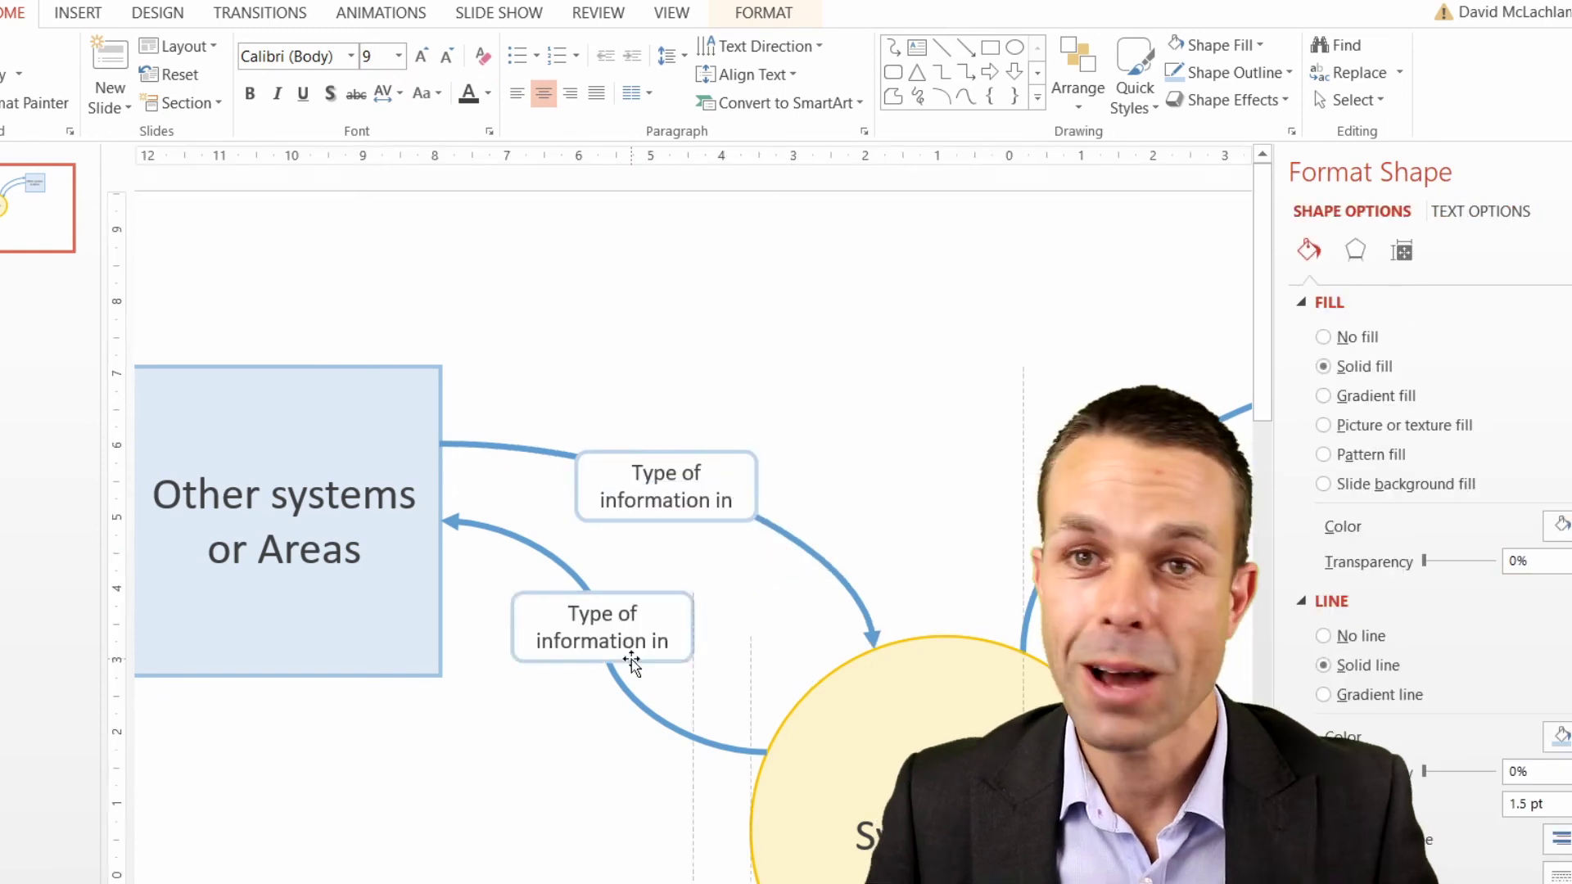
Step: Change the second label's text to 'Type of information out'
key("BackSpace")
key("BackSpace")
type("out")
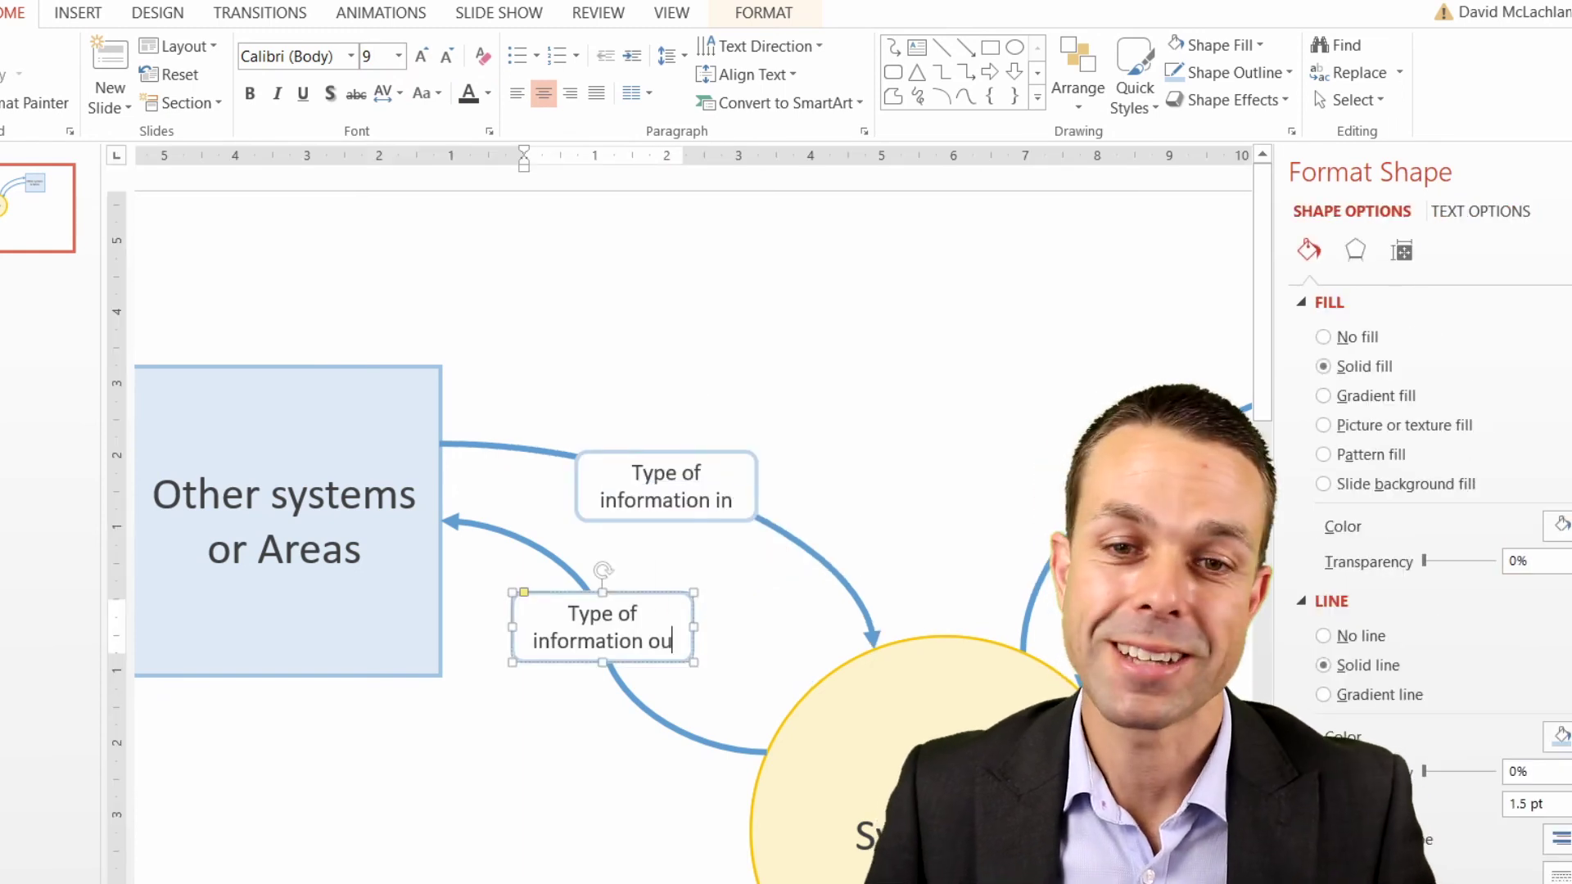
left_click(892, 459)
Step: Copy both labels to the right box's arrows and position each beside its arrow
left_click_drag(889, 407, 426, 665)
left_click_drag(606, 500, 954, 382)
left_click(966, 355)
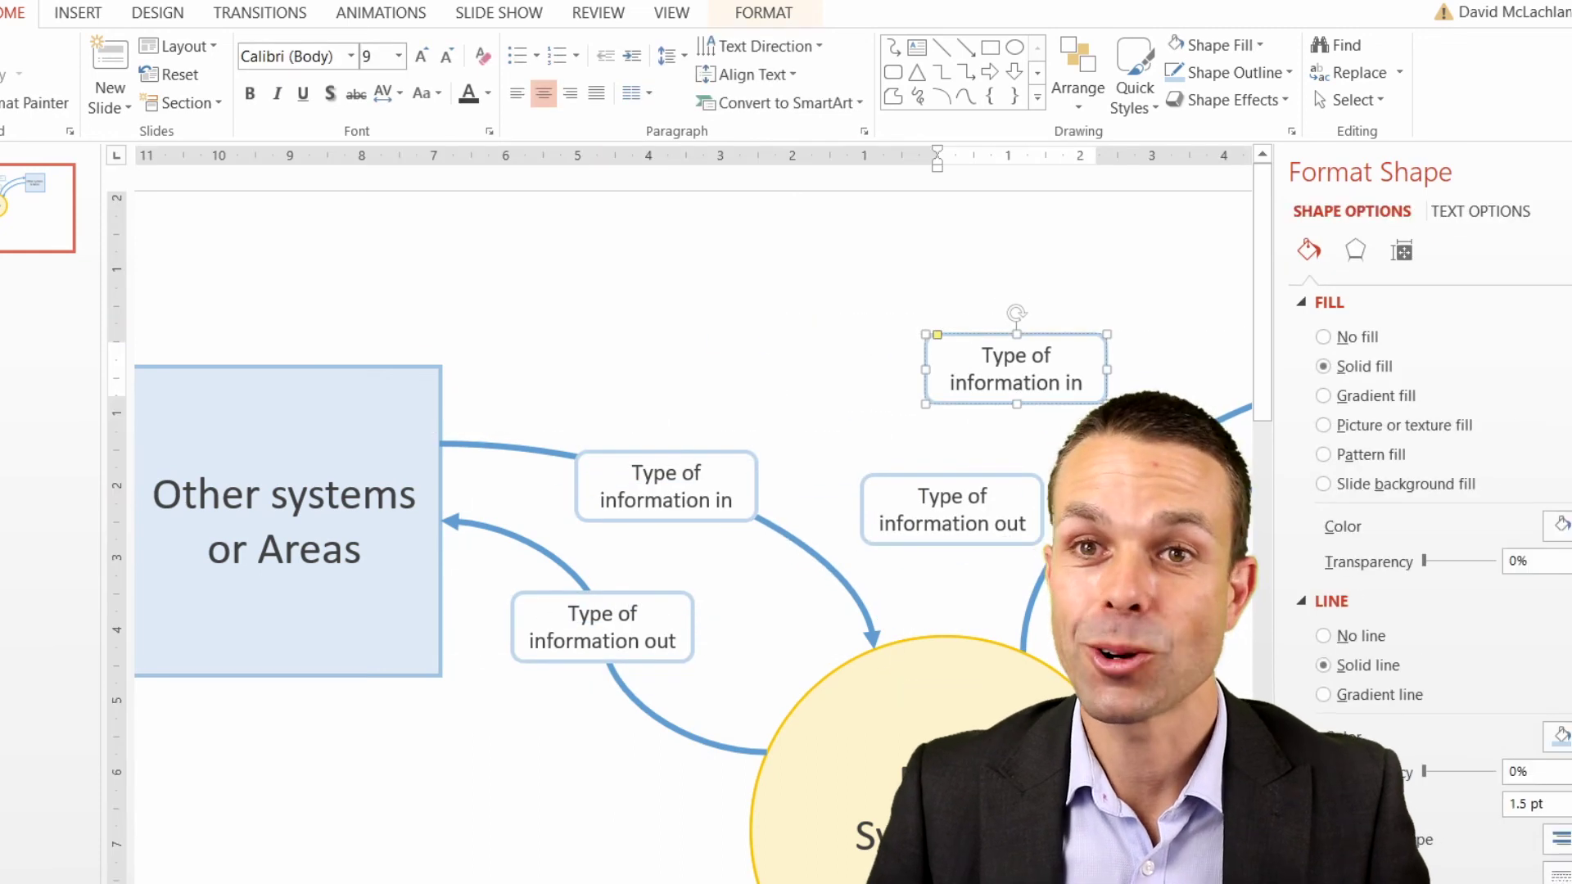
scroll(835, 536, "right", 3)
left_click_drag(702, 341, 935, 495)
left_click_drag(655, 495, 295, 741)
Step: Duplicate the label pair and place the copies beside the lower-left arrows
left_click(861, 502, "shift")
key("ctrl+d")
scroll(692, 523, "down", 3)
scroll(693, 524, "left", 3)
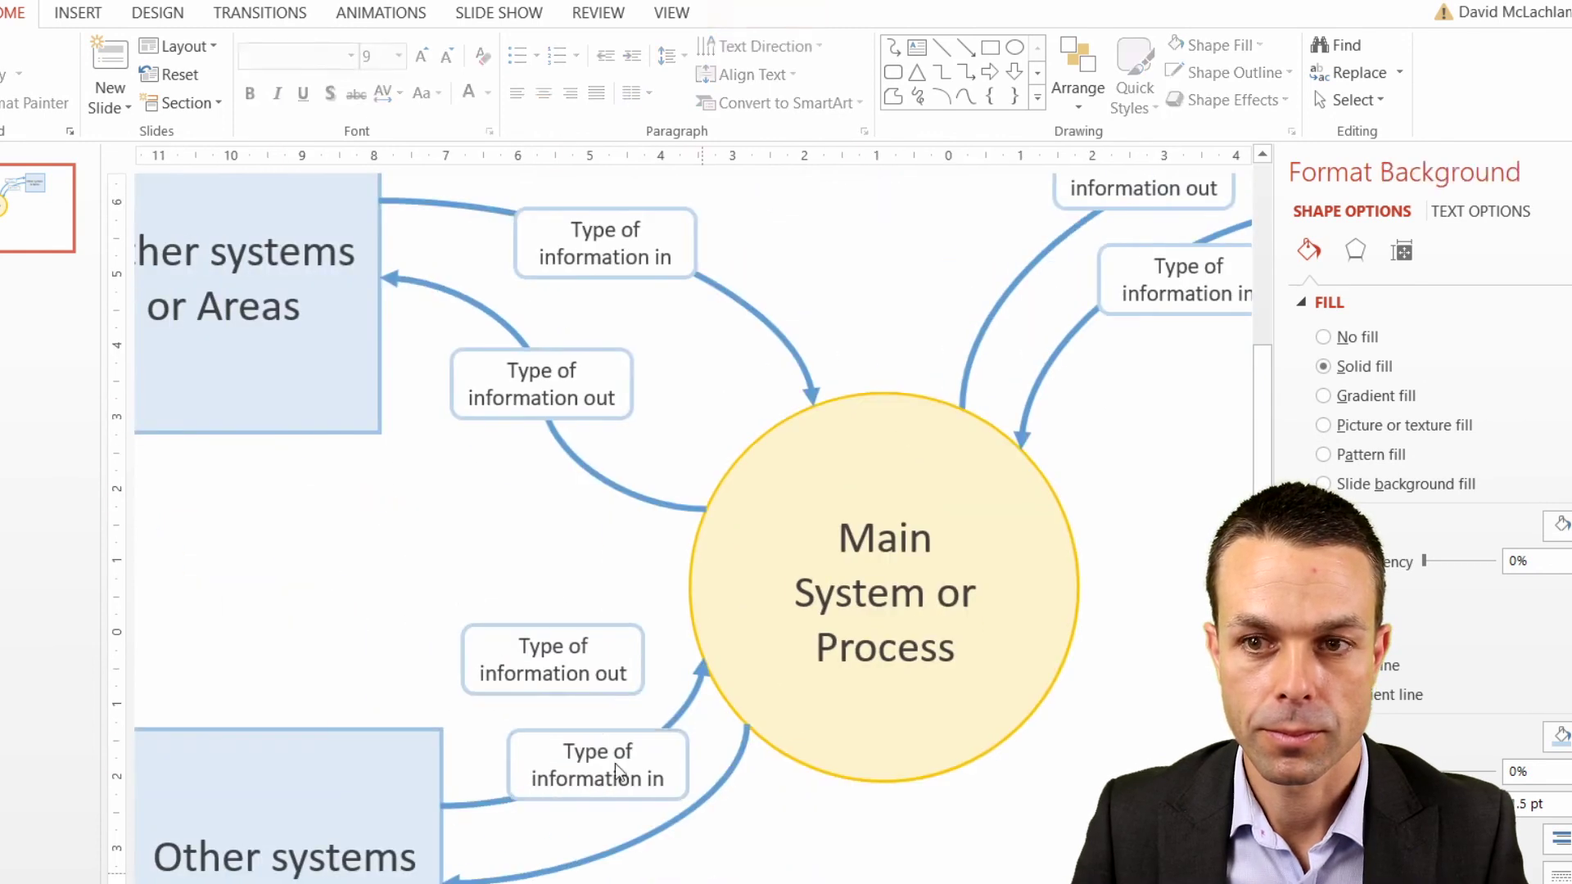
left_click(542, 718)
left_click_drag(545, 684, 614, 818)
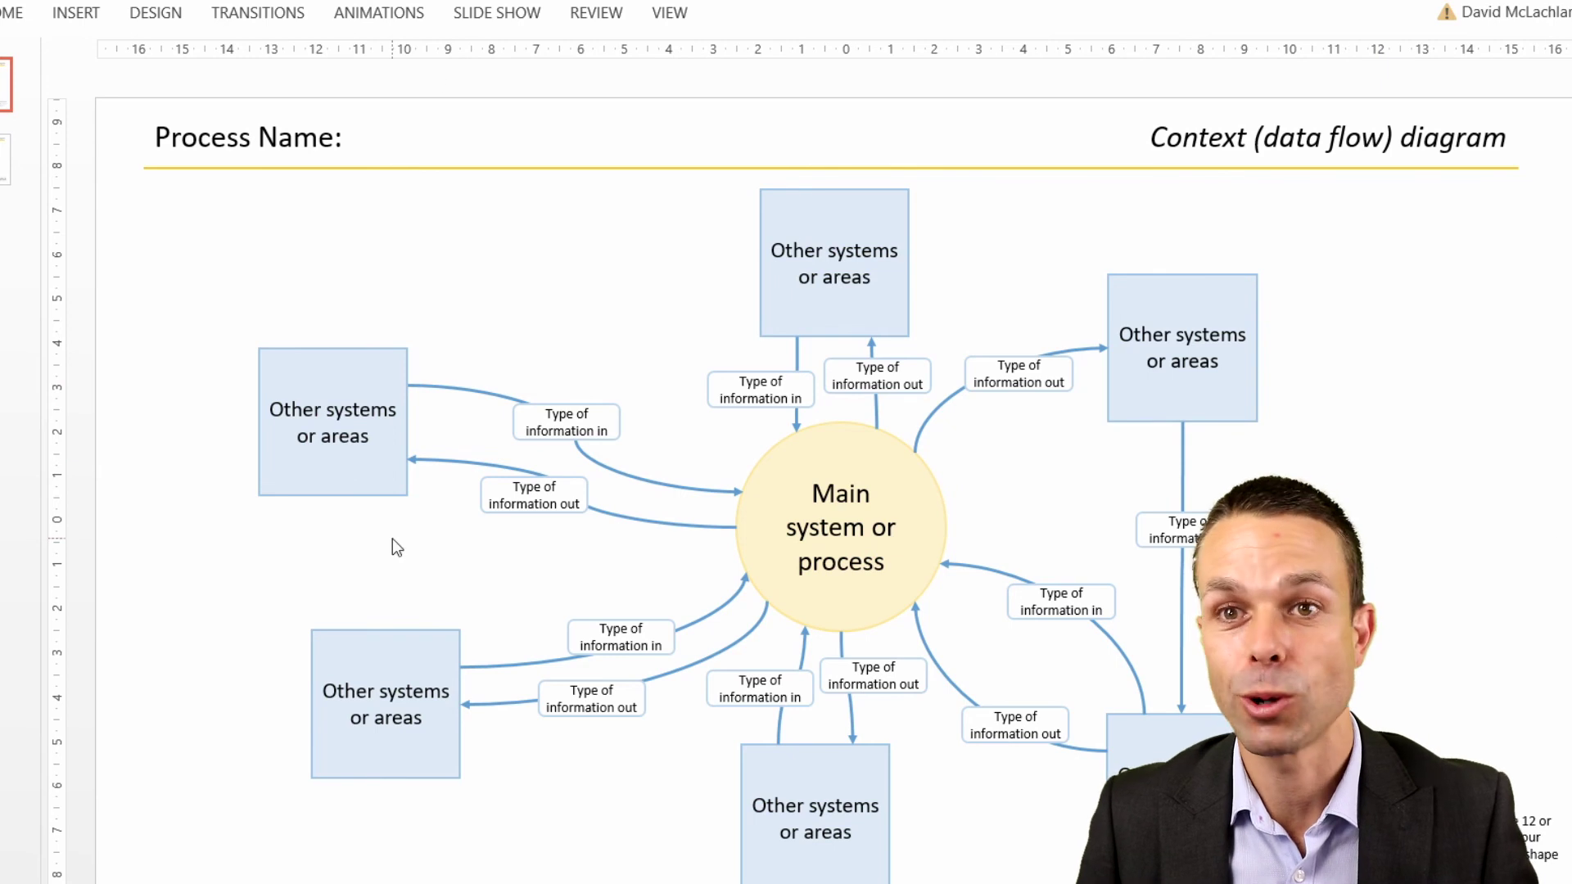
Step: Select the top 'Other systems or areas' box on the finished context diagram
left_click(762, 235)
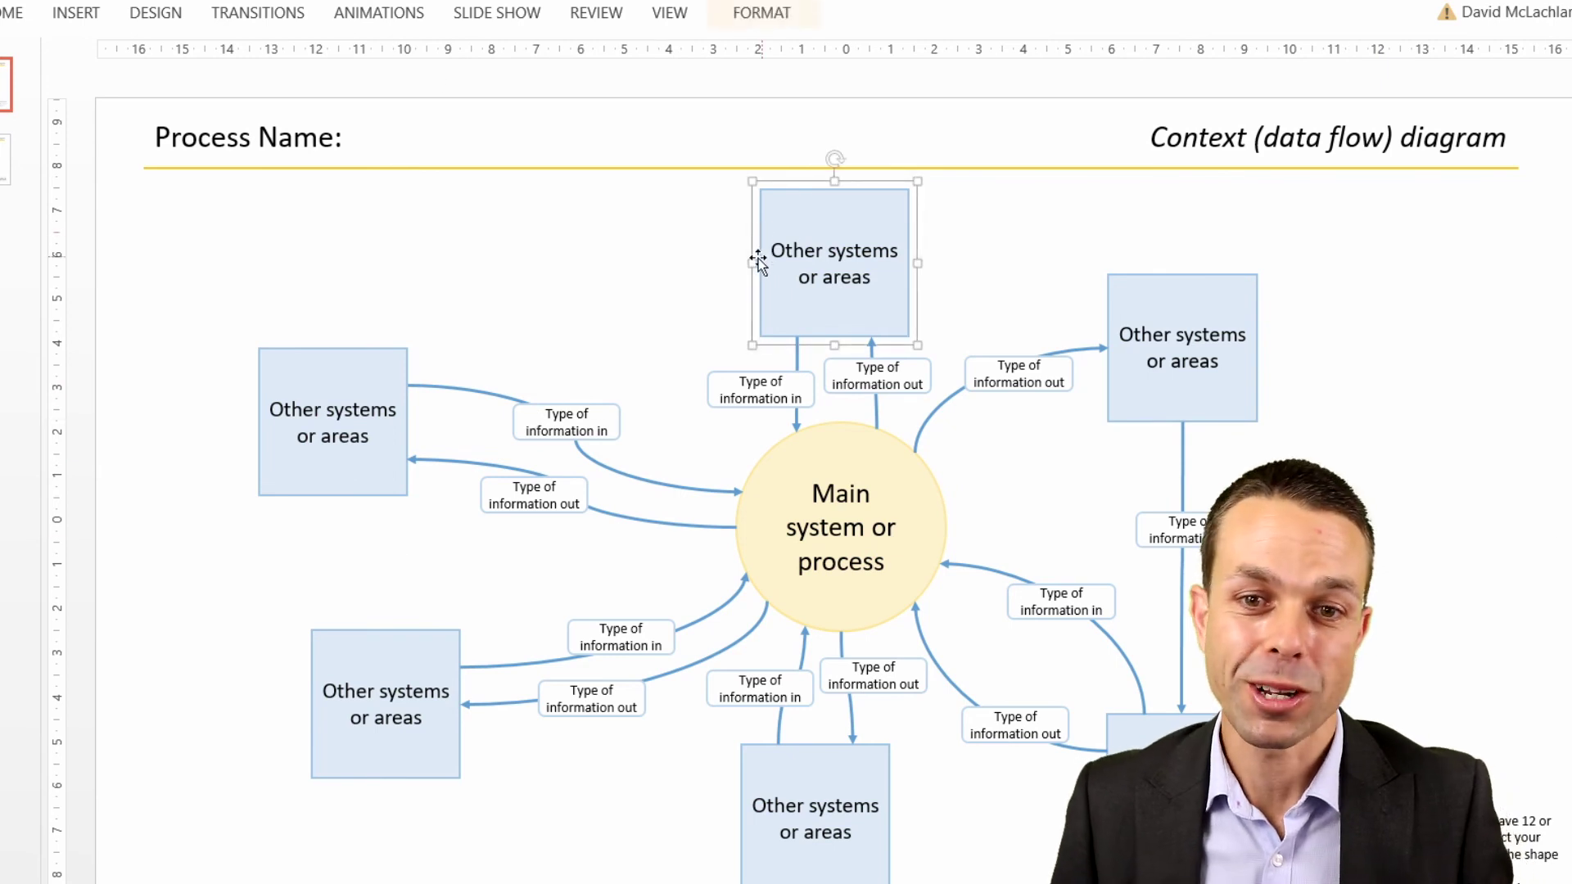